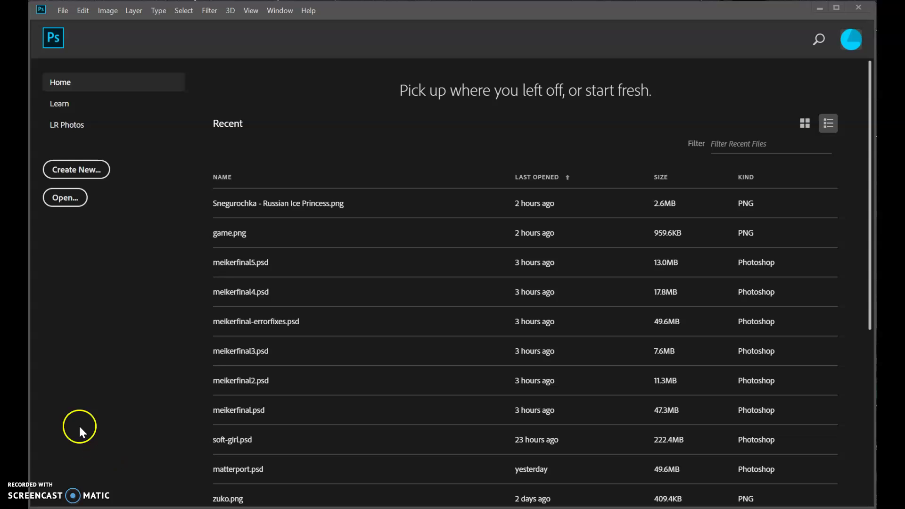
Open the File menu from the Photoshop Home screen
left_click(62, 11)
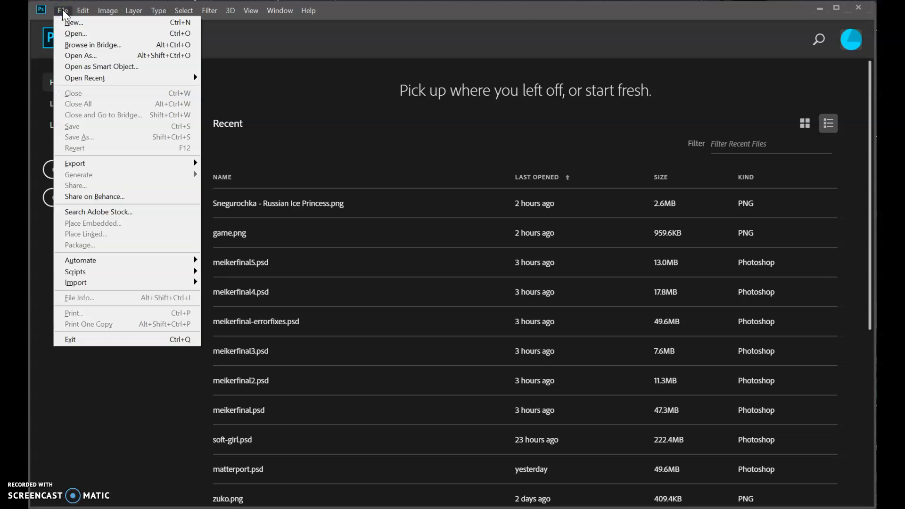
Start a new document from File > New, keeping portrait orientation
left_click(73, 23)
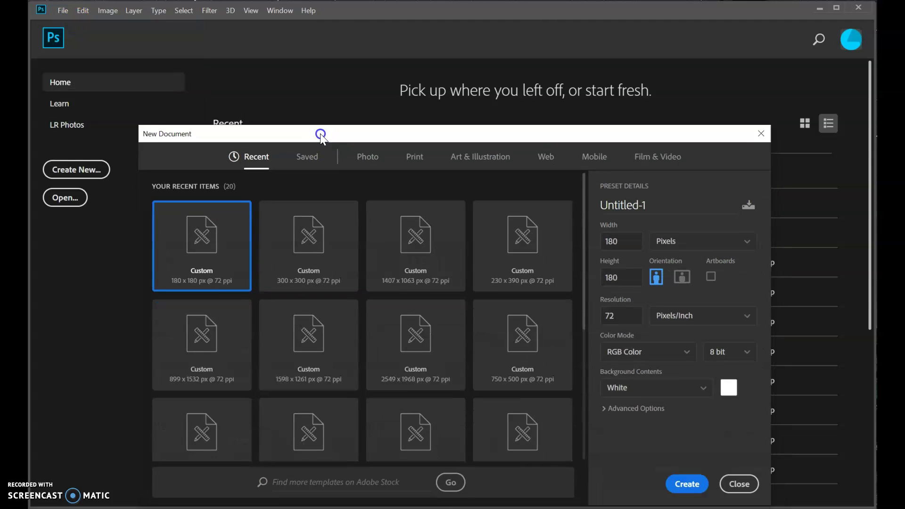
left_click_drag(320, 134, 295, 70)
left_click(608, 178)
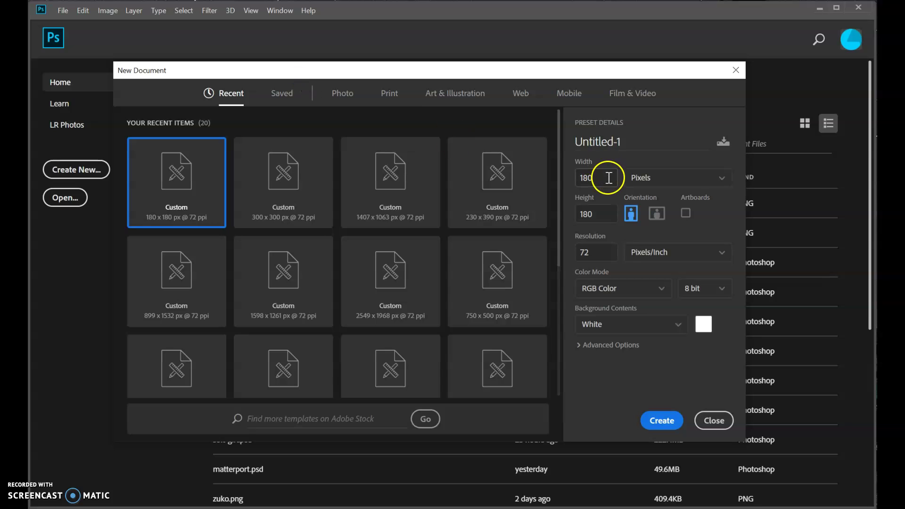
key("Tab")
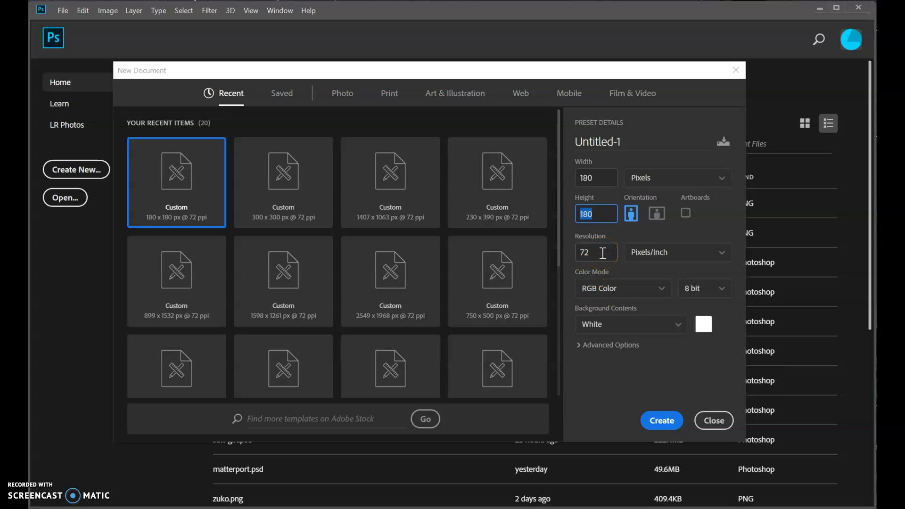
left_click(599, 214)
left_click(608, 178)
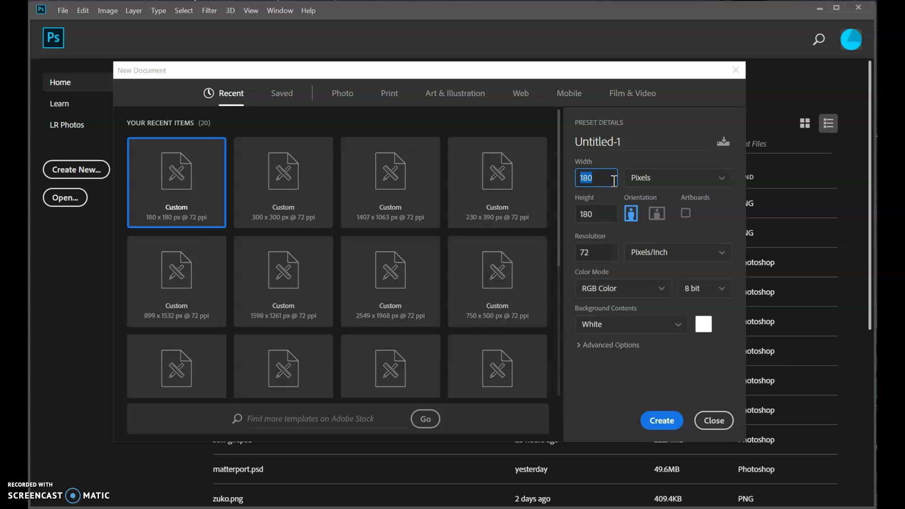
left_click(607, 213)
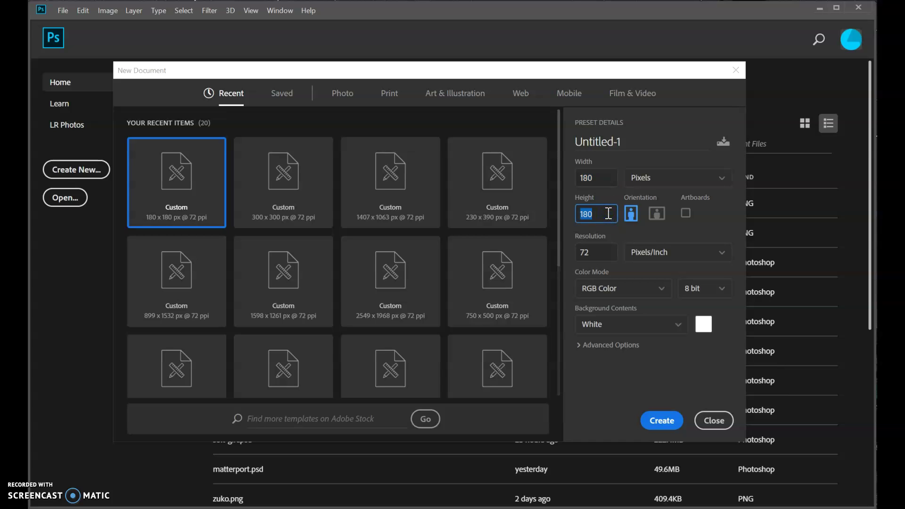
left_click(607, 178)
left_click(598, 213)
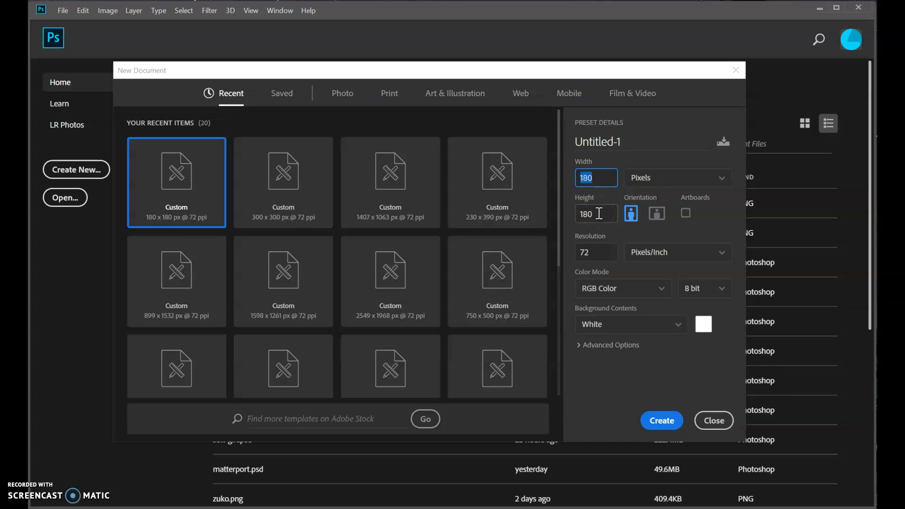
left_click(598, 213)
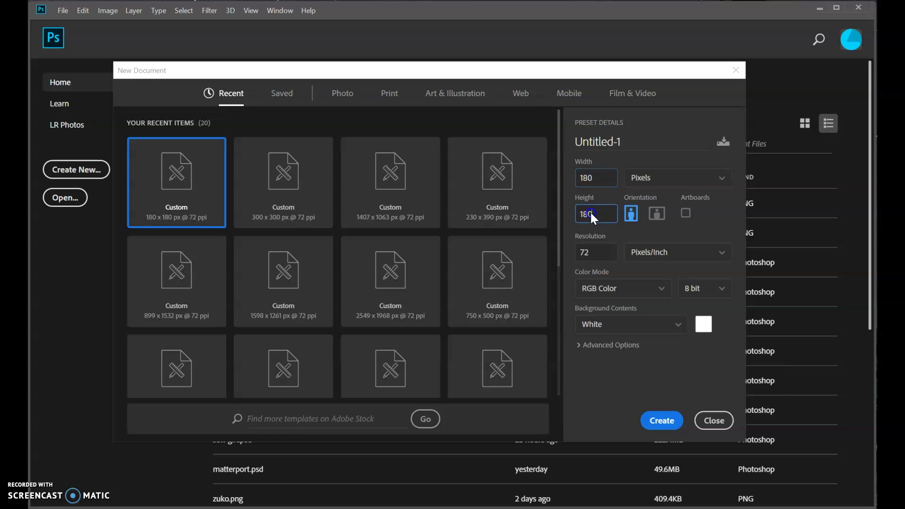
left_click(631, 213)
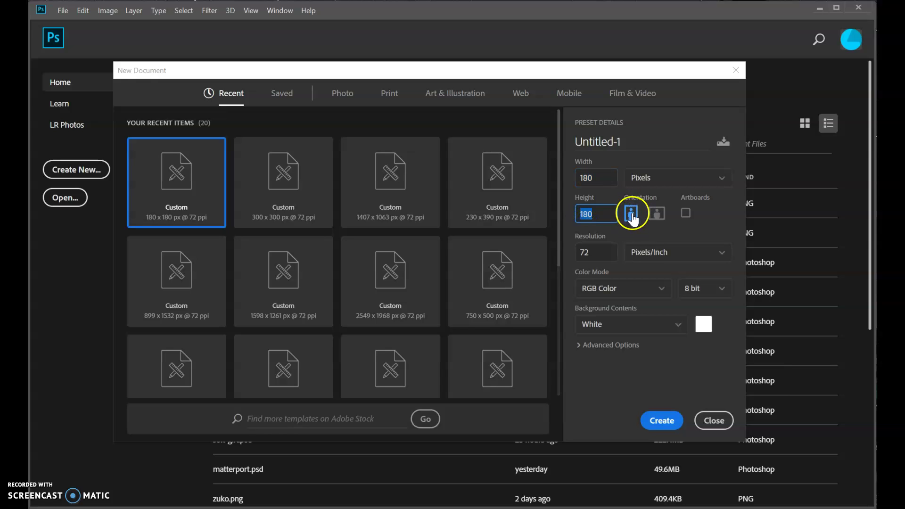
Set the size to 800 × 1200 pixels and create the document
left_click(610, 214)
type("1200")
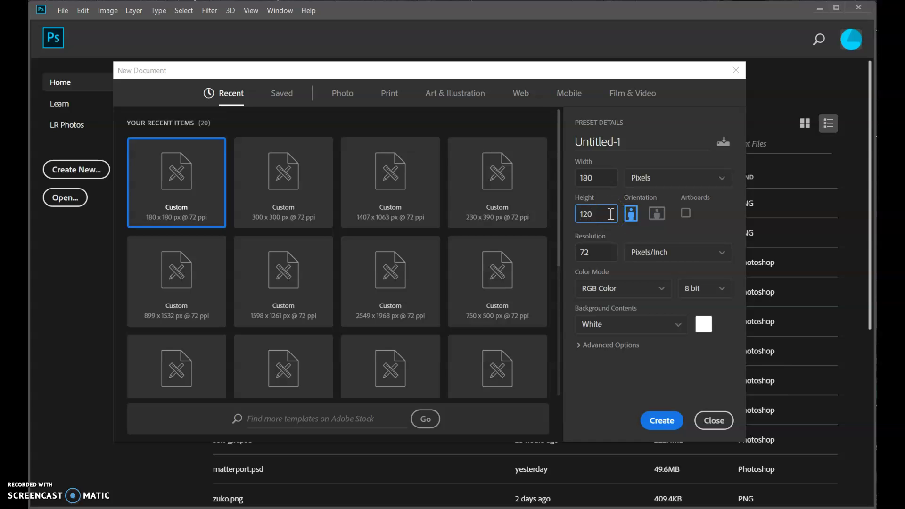
left_click(587, 177)
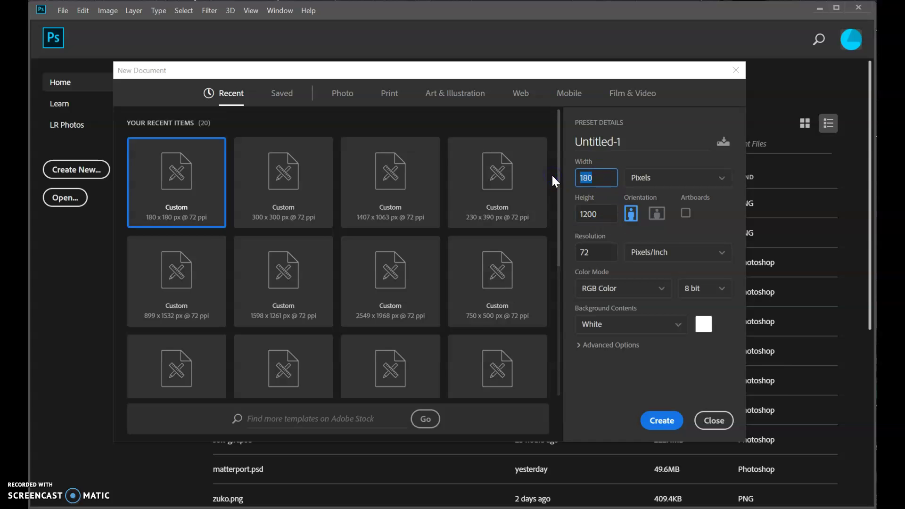
type("800")
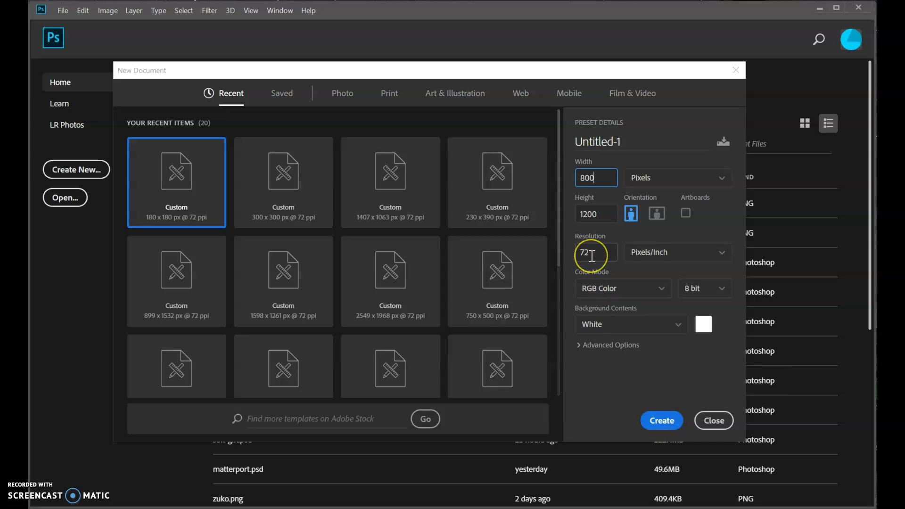
left_click(655, 418)
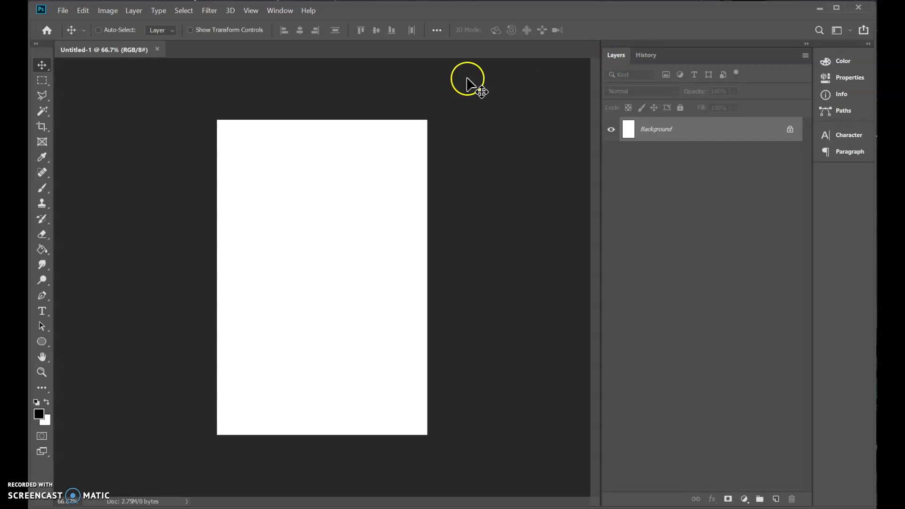
Bring up the Properties panel group from the Window menu and expand the right dock
left_click(637, 55)
left_click(611, 57)
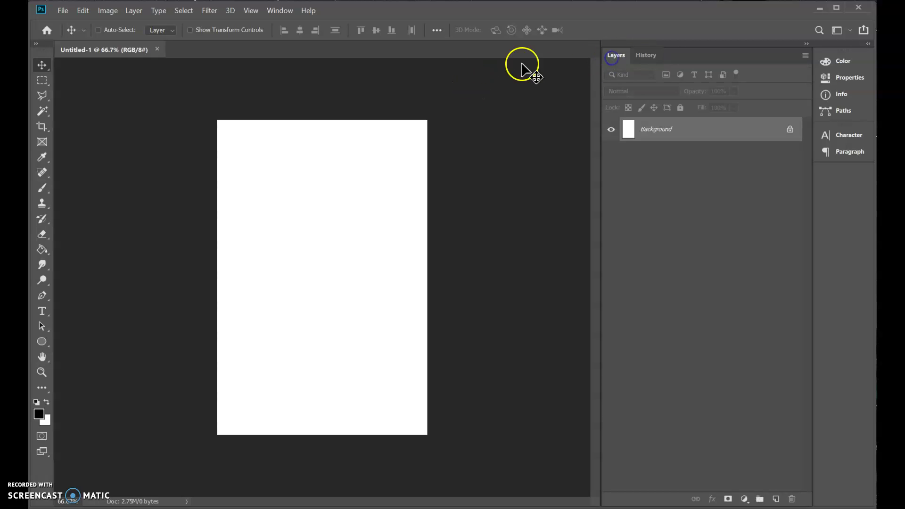
left_click(285, 12)
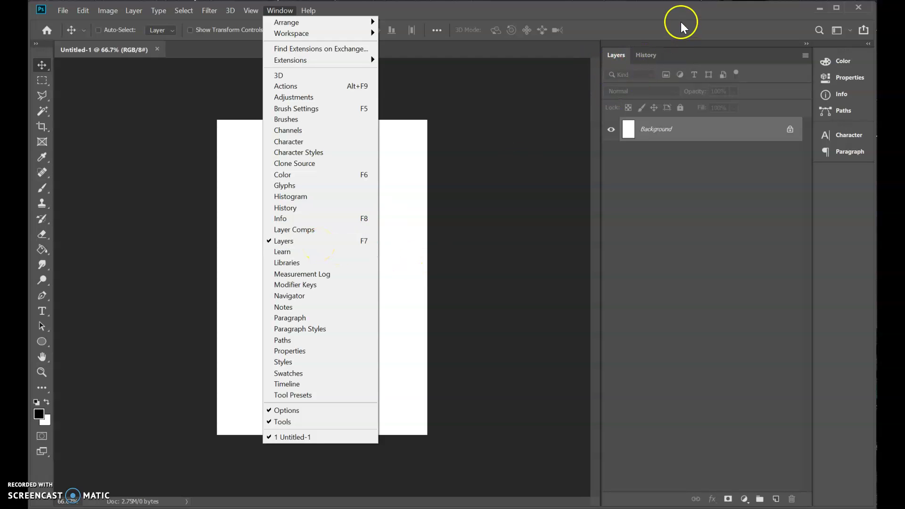
left_click(866, 43)
left_click(867, 42)
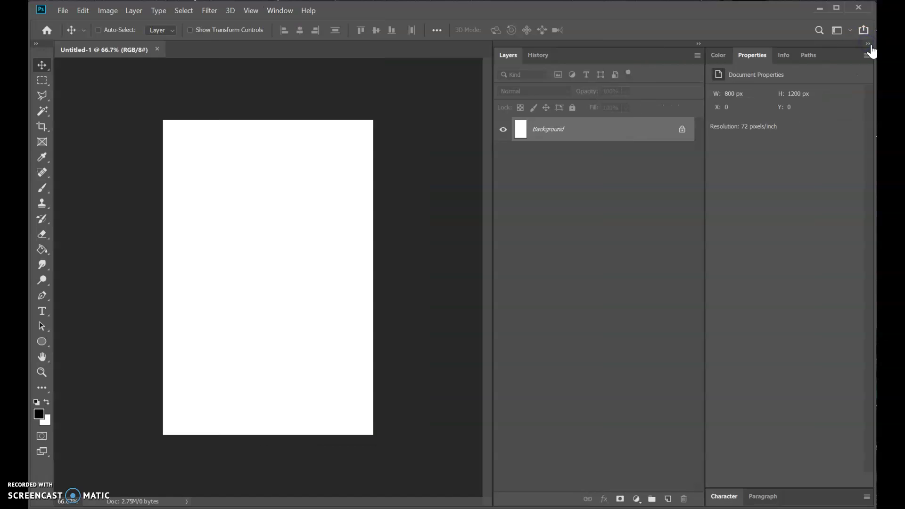
Review the Color, Properties and Info tabs, then close the Paths panel
left_click(717, 55)
left_click(751, 56)
left_click(785, 55)
left_click(808, 59)
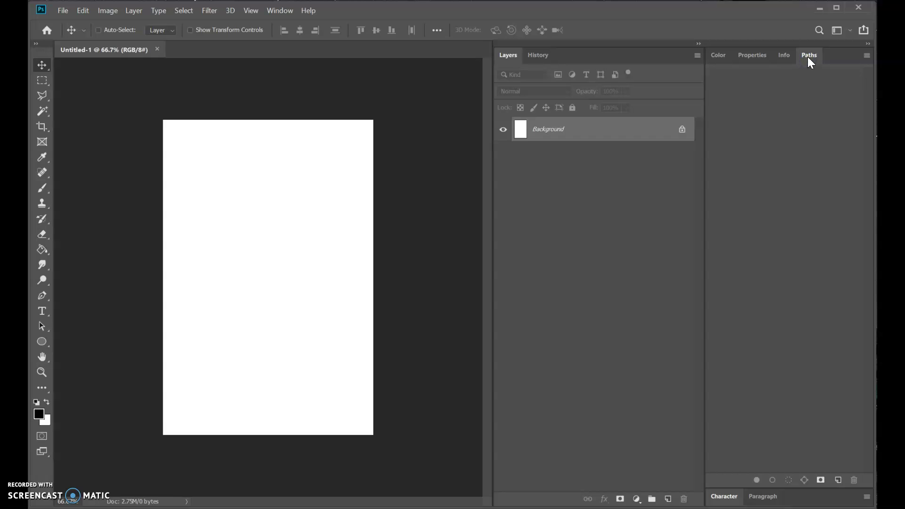
left_click_drag(807, 57, 371, 121)
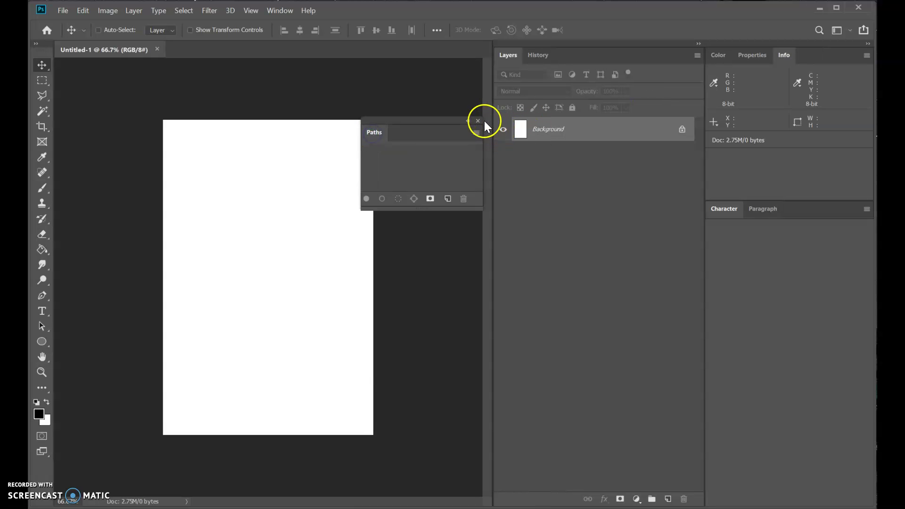
left_click(478, 120)
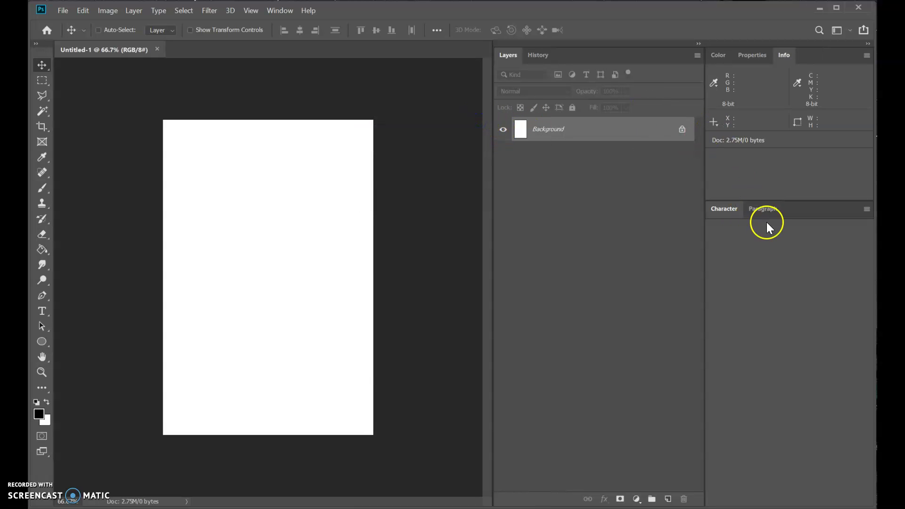
Close the Character and Paragraph panels and collapse the right dock to icons
left_click_drag(822, 215, 329, 187)
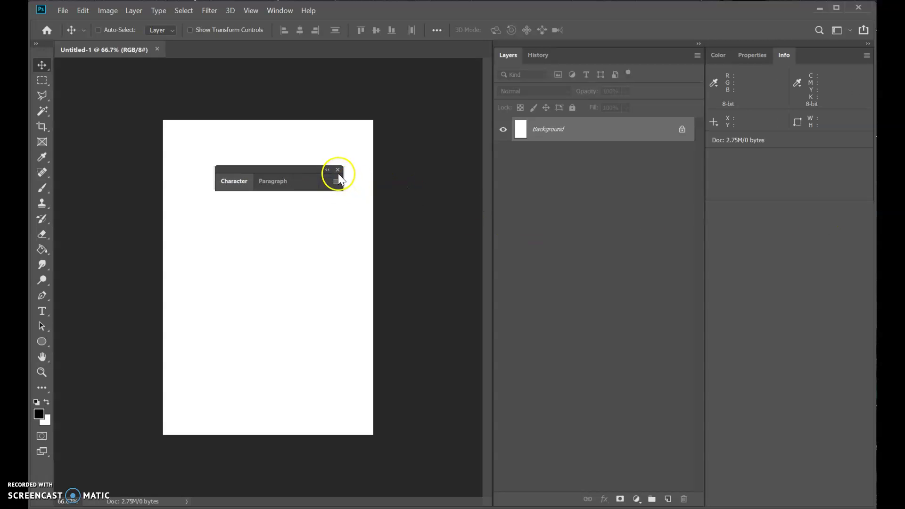
left_click(337, 169)
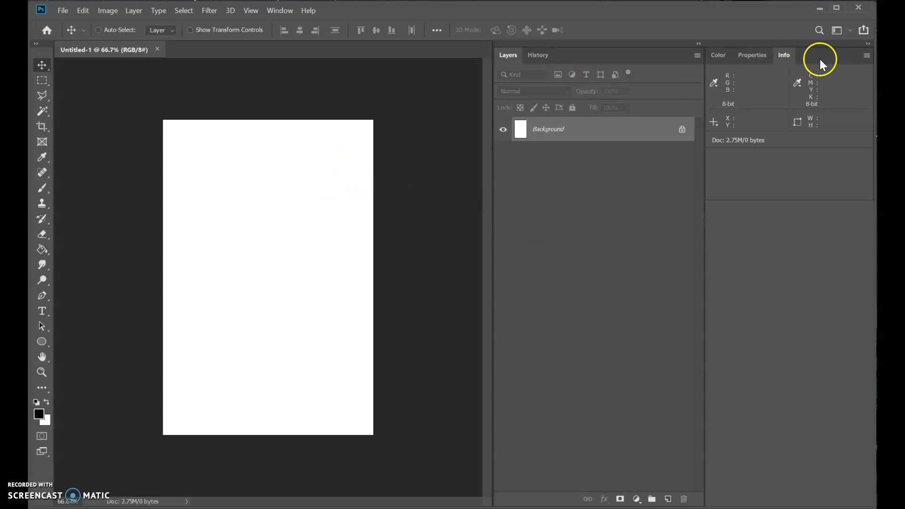
left_click(868, 43)
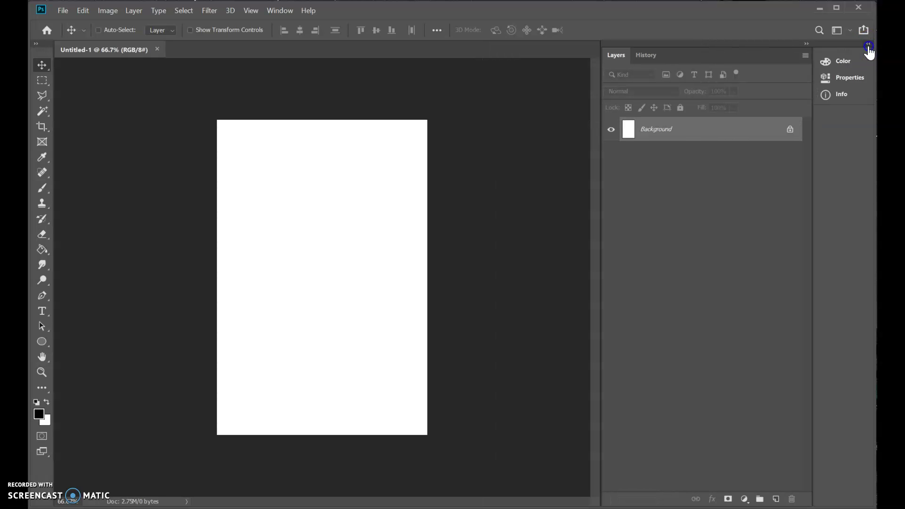
Unlock the Background layer, add a new layer and put it inside a new group
left_click(789, 132)
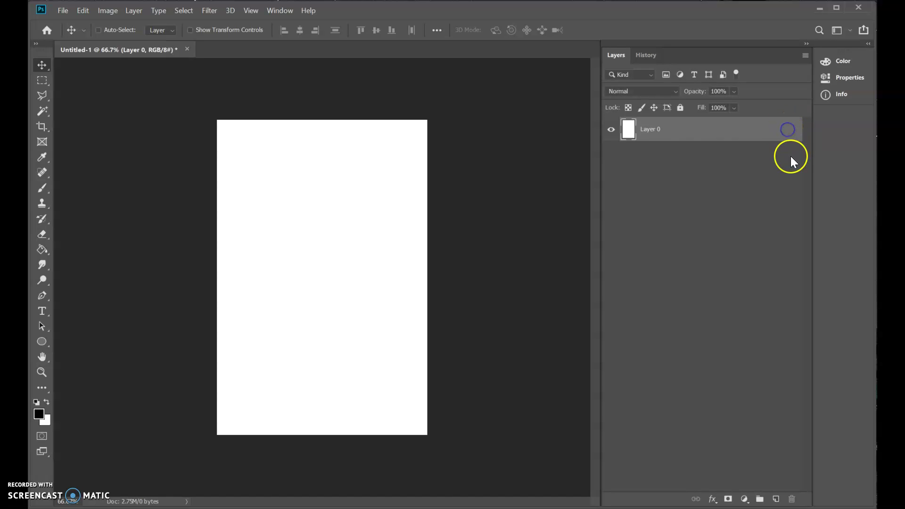
left_click(776, 500)
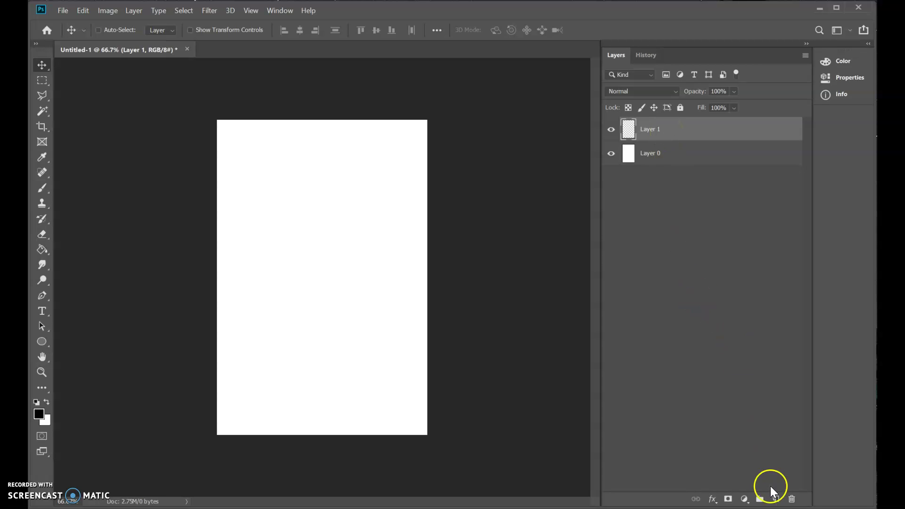
left_click(759, 499)
mouse_move(657, 143)
left_mouse_down()
mouse_move(632, 143)
mouse_move(656, 129)
left_mouse_up()
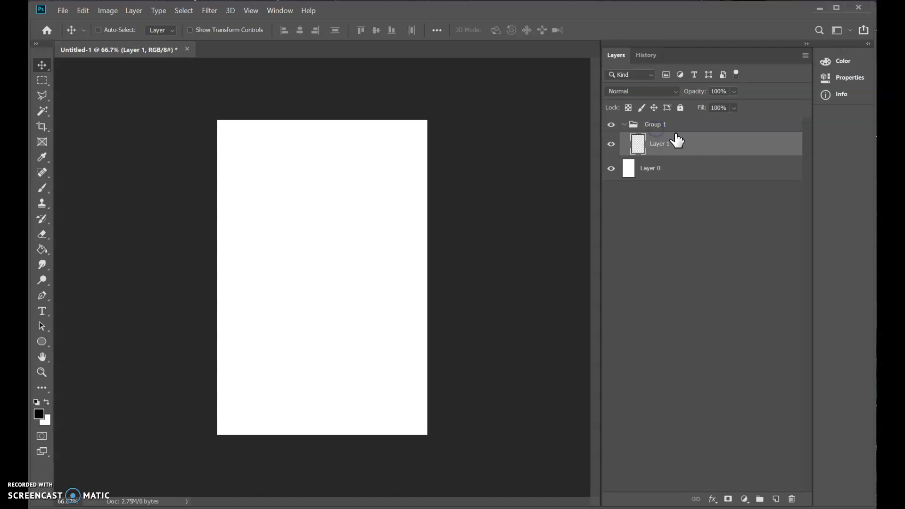
Name the group CAT and the layer inside it sketch
double_click(653, 126)
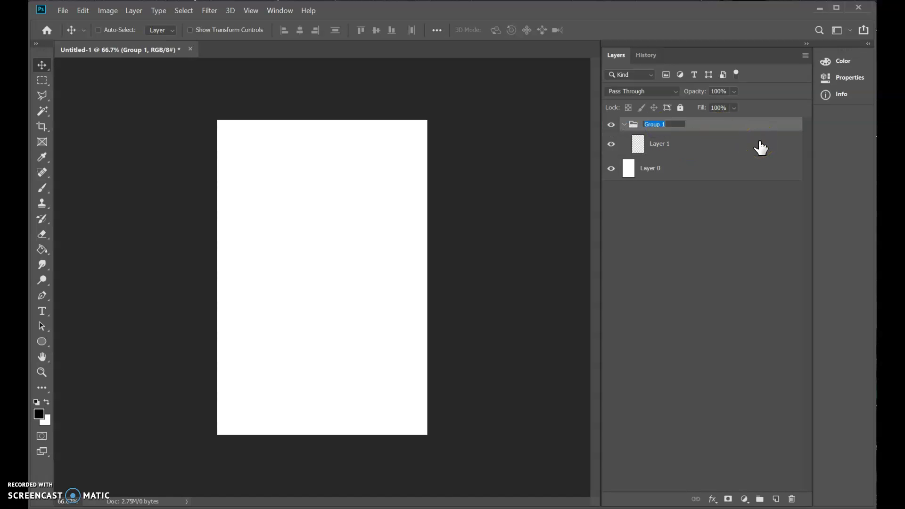
type("CAT")
key("Return")
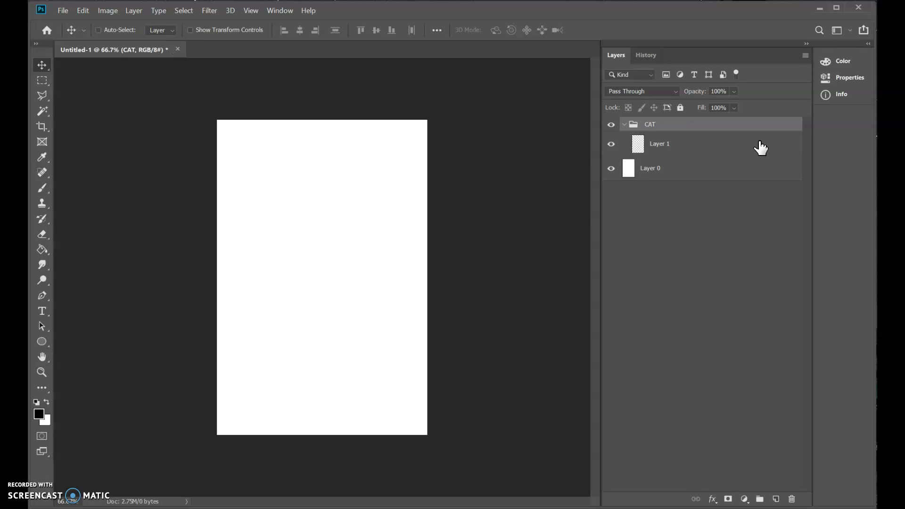
left_click(734, 147)
double_click(660, 144)
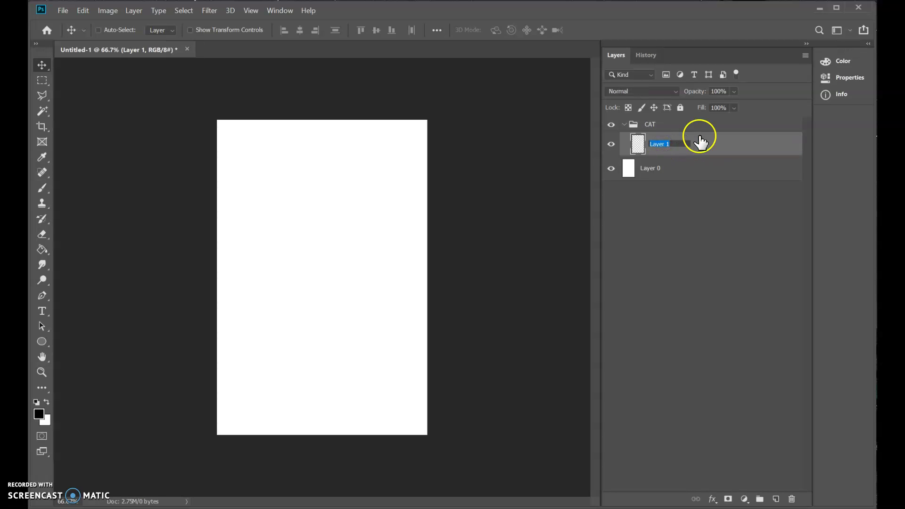
type("sketch")
left_click(700, 141)
left_click(657, 146)
left_click(319, 269)
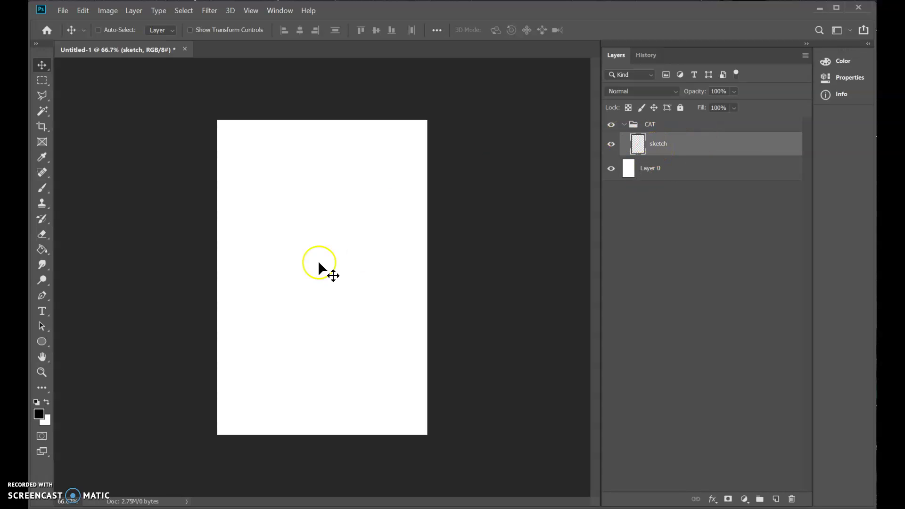
Switch to the Brush tool with a Hard Round tip at 9 px and 100% hardness
left_click(41, 188)
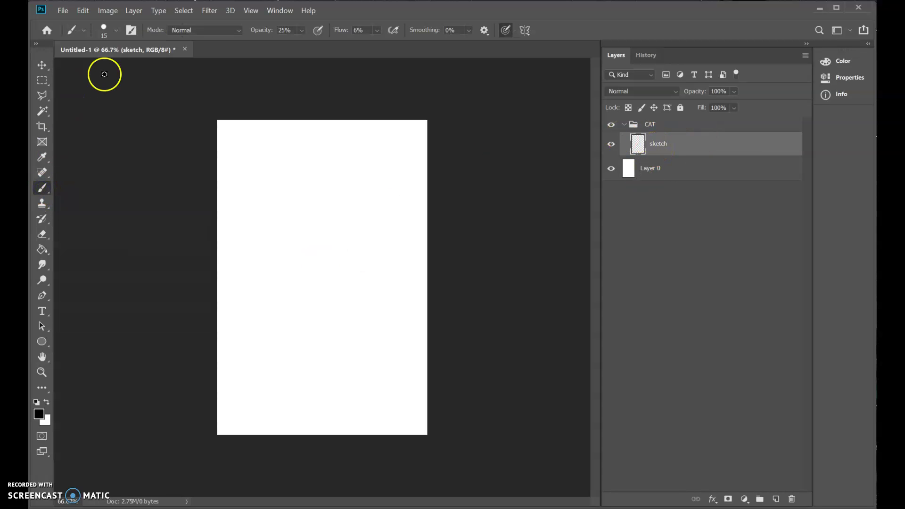
left_click(104, 30)
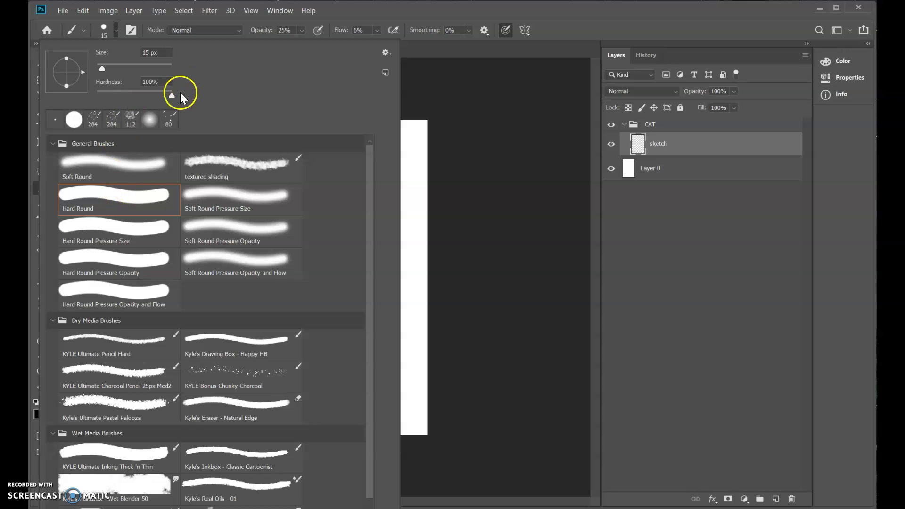
left_click_drag(170, 94, 205, 98)
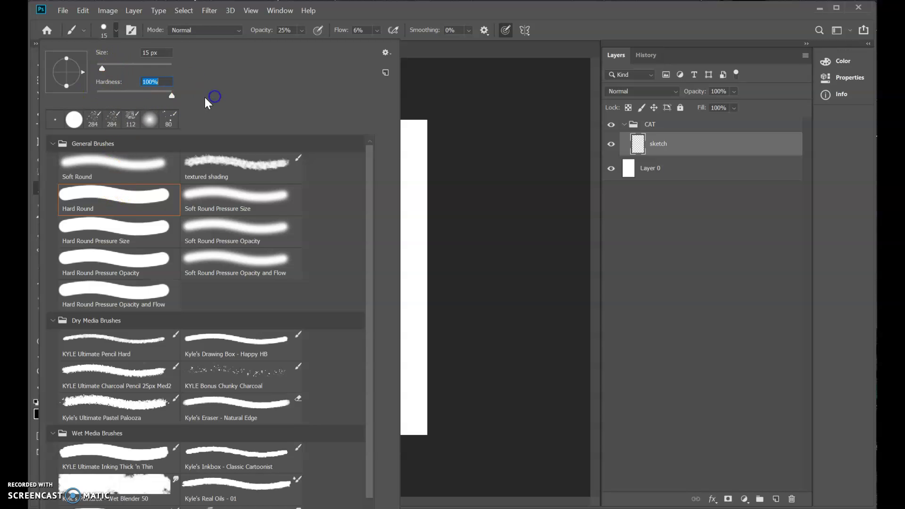
left_click(101, 69)
left_click_drag(100, 69, 99, 68)
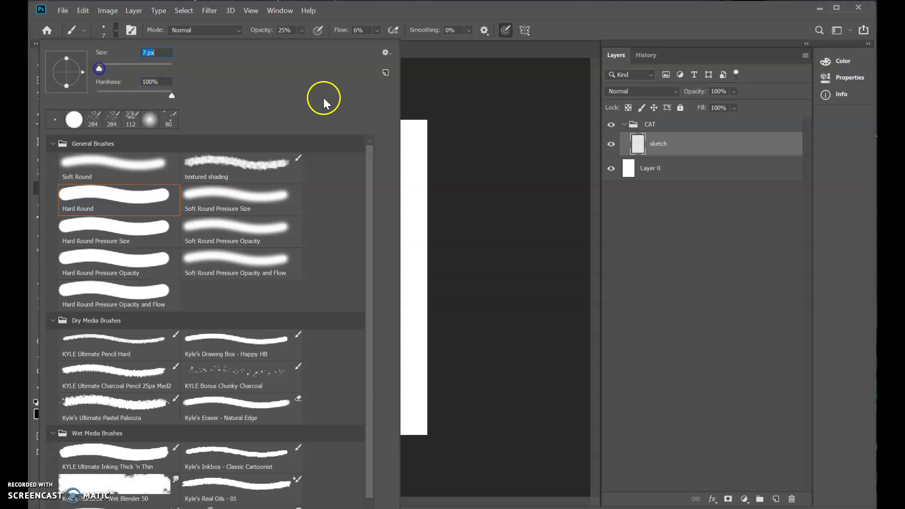
left_click_drag(157, 71, 100, 68)
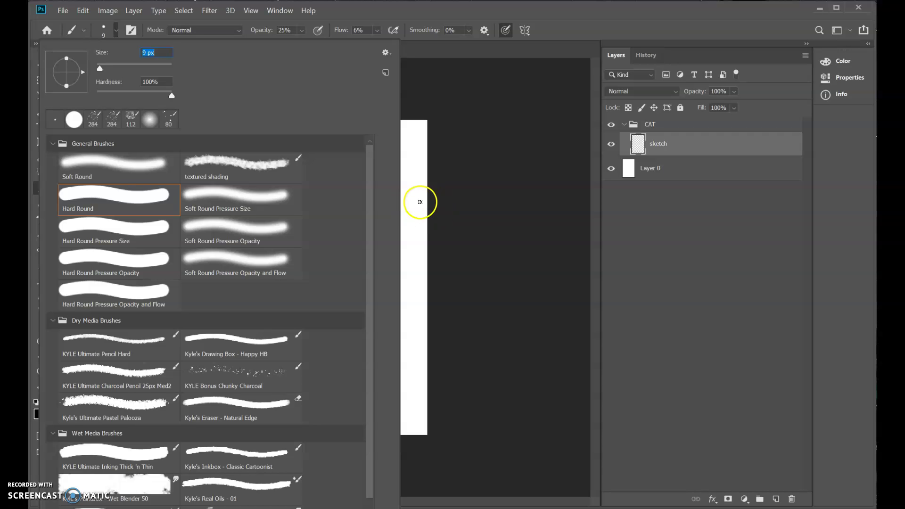
left_click(532, 17)
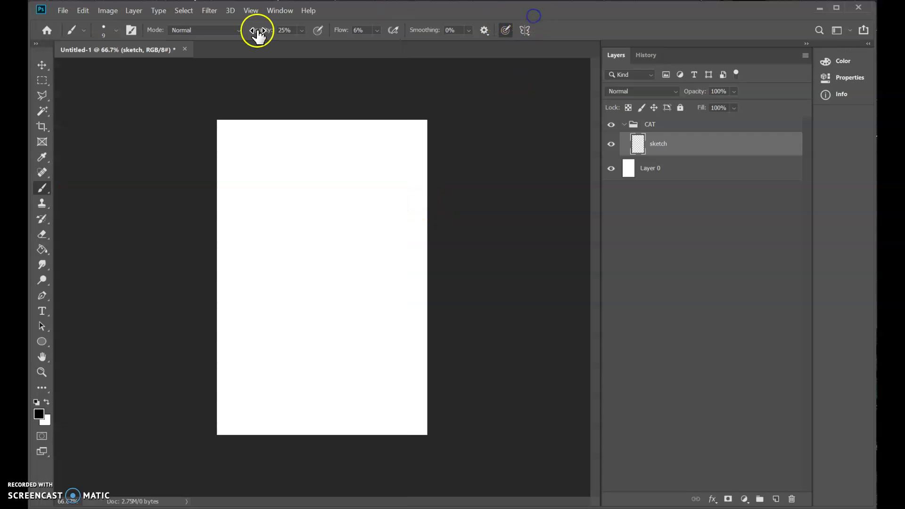
Raise brush flow and opacity to 100%, try a black test zigzag, then undo it
left_click(376, 30)
left_click_drag(379, 44, 433, 43)
left_click(302, 30)
left_click_drag(305, 44, 490, 38)
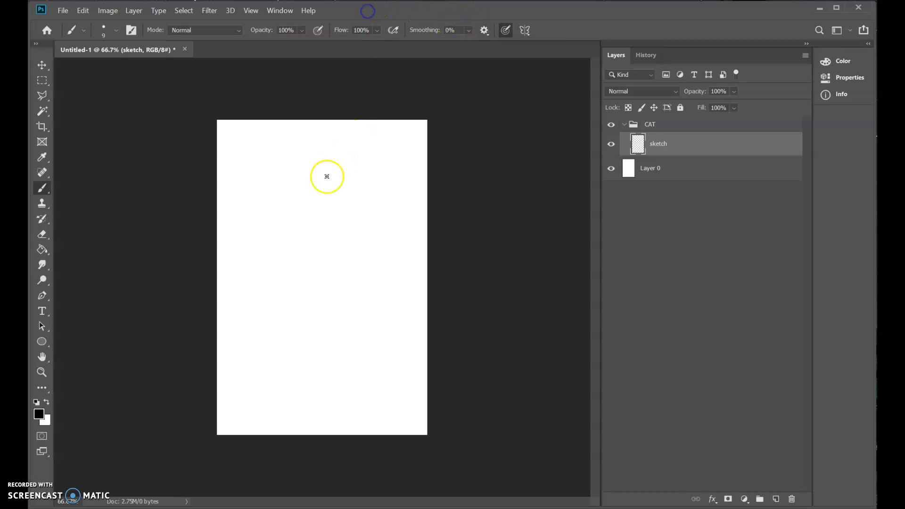
mouse_move(296, 166)
left_mouse_down()
mouse_move(255, 213)
mouse_move(309, 250)
mouse_move(354, 264)
mouse_move(380, 194)
mouse_move(328, 165)
left_mouse_up()
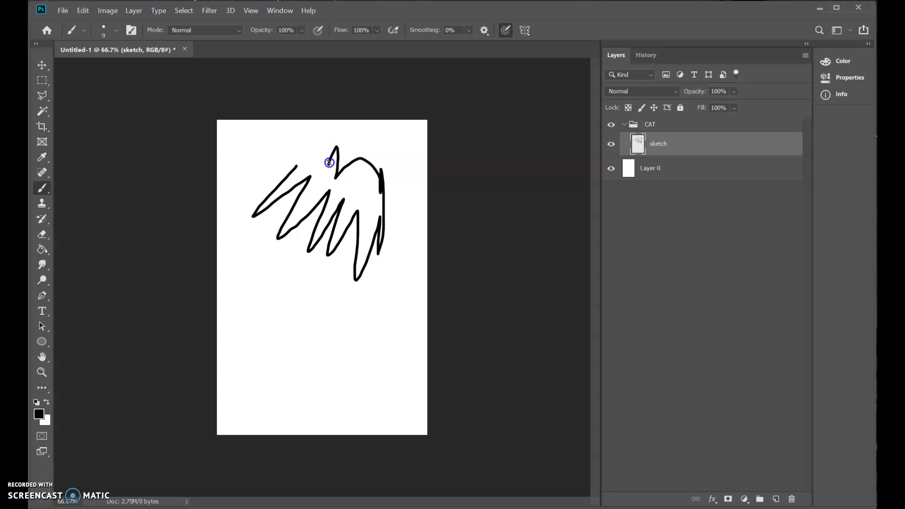
key("ctrl+z")
Set brush opacity to 50% and scribble grey test strokes, undoing the last one
left_click(286, 30)
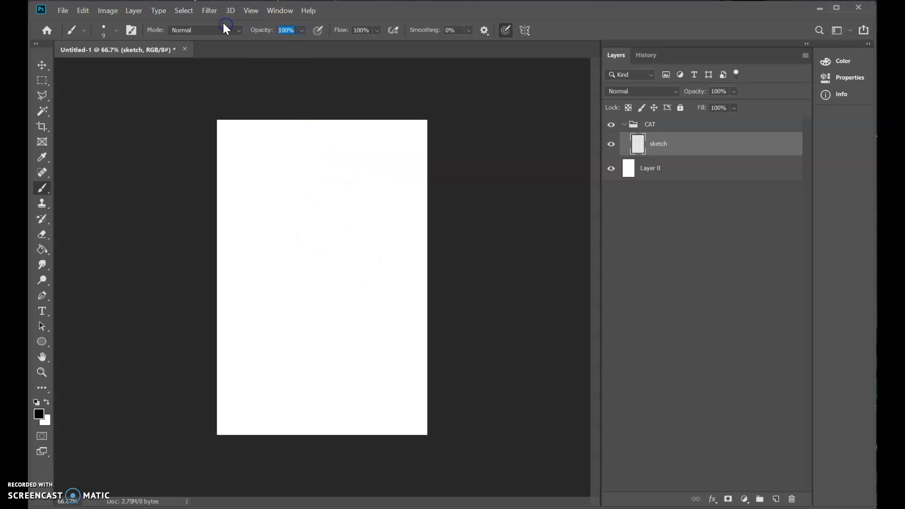
type("50")
key("Return")
left_click_drag(257, 175, 286, 190)
mouse_move(282, 269)
left_mouse_down()
mouse_move(353, 170)
mouse_move(355, 281)
mouse_move(295, 255)
mouse_move(288, 203)
left_mouse_up()
mouse_move(230, 224)
left_mouse_down()
mouse_move(395, 240)
mouse_move(221, 283)
left_mouse_up()
mouse_move(292, 124)
left_mouse_down()
mouse_move(312, 250)
mouse_move(328, 164)
mouse_move(275, 245)
left_mouse_up()
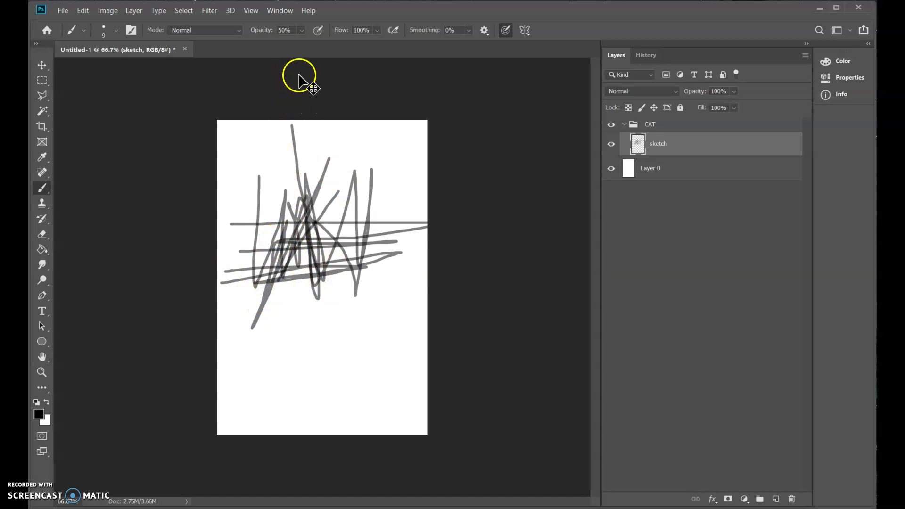
key("ctrl+z")
key("ctrl+z")
key("ctrl+z")
key("ctrl+z")
key("ctrl+z")
key("ctrl+z")
key("ctrl+z")
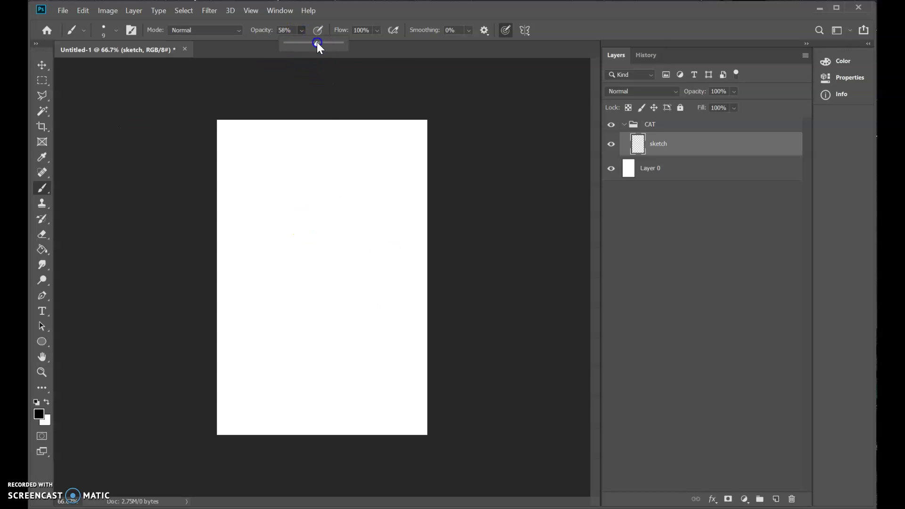
Re-enter 50% opacity, try lower flow values with a faint test stroke, then undo
left_click_drag(316, 43, 368, 43)
left_click(292, 30)
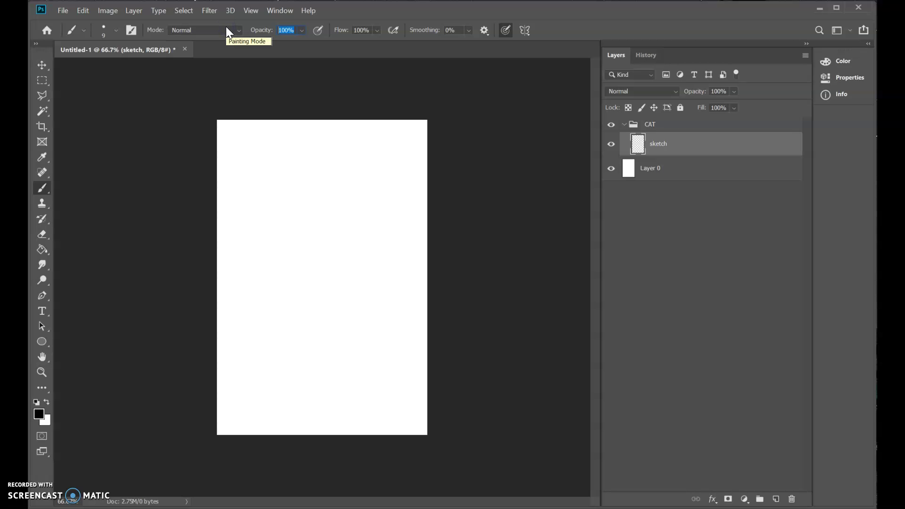
type("50")
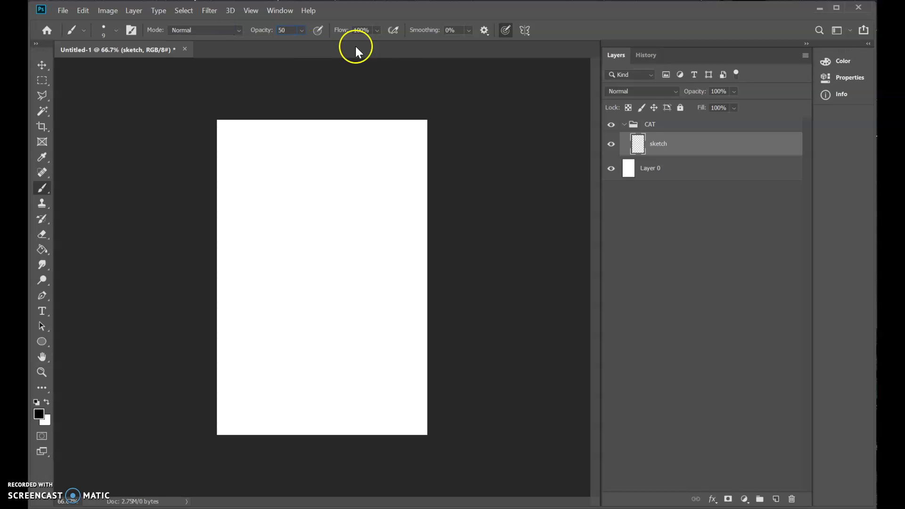
left_click(376, 30)
type("25")
left_click(377, 30)
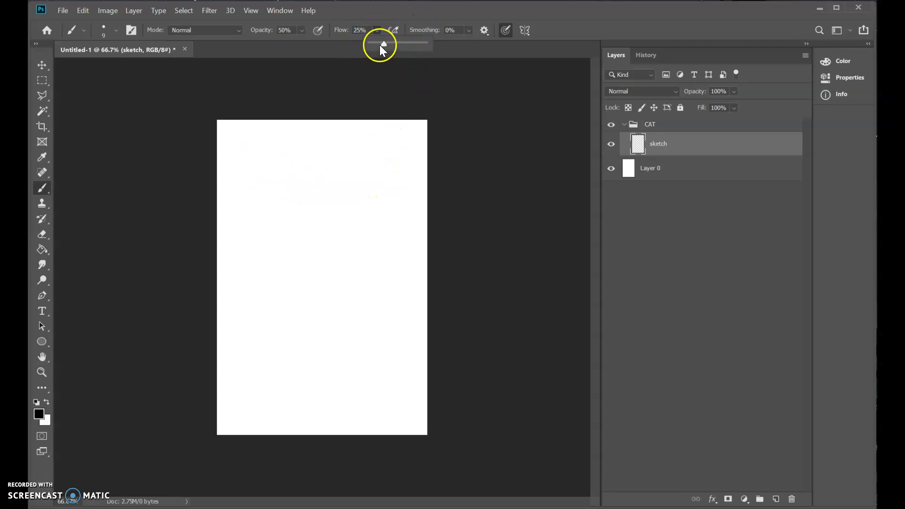
left_click_drag(381, 49, 371, 43)
mouse_move(250, 186)
left_mouse_down()
mouse_move(335, 177)
mouse_move(357, 245)
left_mouse_up()
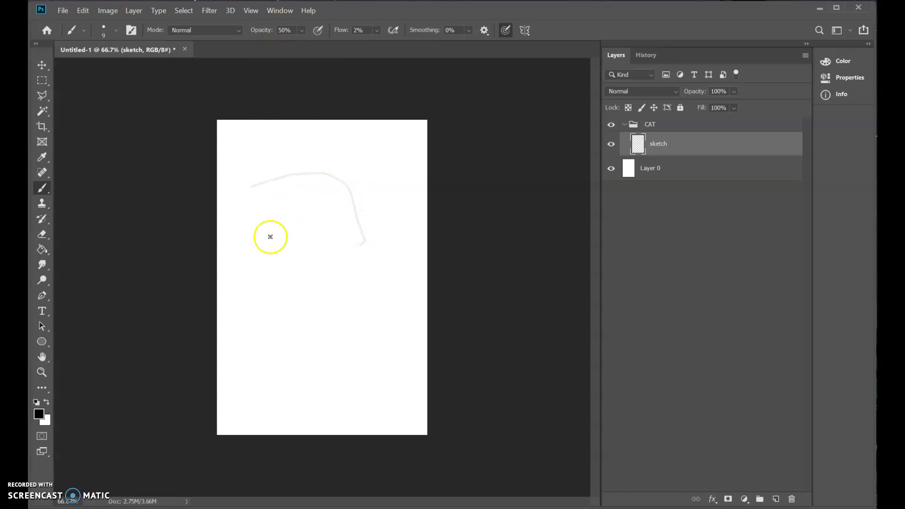
key("ctrl+z")
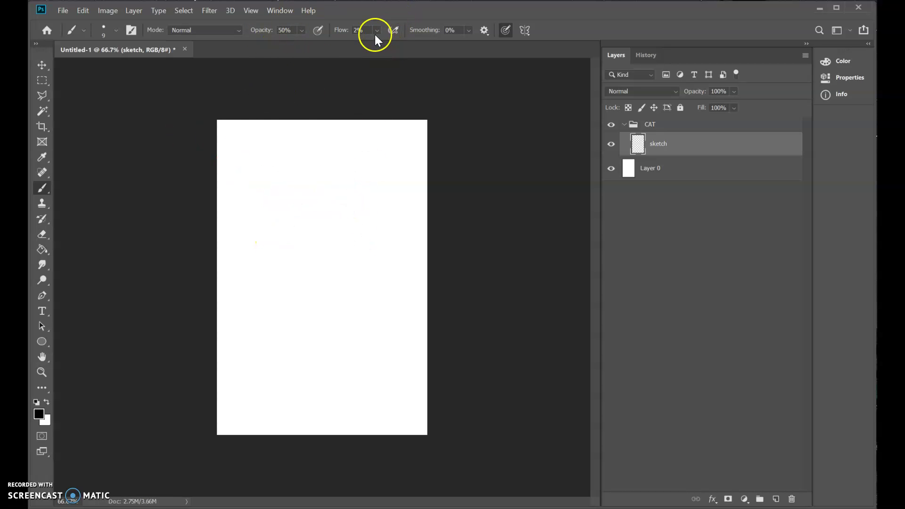
Set flow to 27%, undo a test stroke, and let pen pressure control size
left_click(375, 31)
mouse_move(429, 40)
left_mouse_down()
mouse_move(453, 43)
mouse_move(391, 43)
left_mouse_up()
left_click_drag(300, 173, 363, 279)
key("ctrl+z")
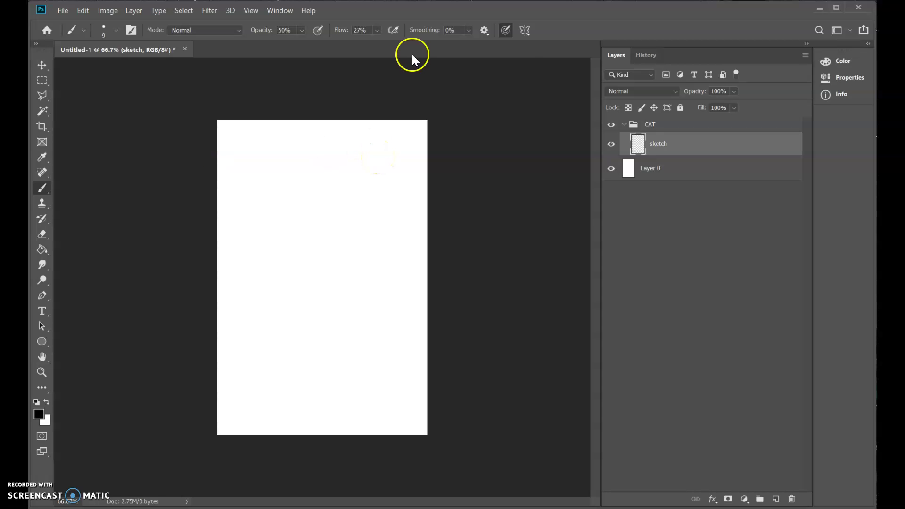
left_click(506, 33)
Sketch faint guide circles and rough out the cat's oval head
mouse_move(376, 186)
left_mouse_down()
mouse_move(451, 319)
mouse_move(453, 301)
left_mouse_up()
mouse_move(296, 213)
left_mouse_down()
mouse_move(299, 228)
mouse_move(290, 192)
left_mouse_up()
mouse_move(316, 74)
left_mouse_down()
mouse_move(276, 174)
mouse_move(267, 141)
mouse_move(287, 250)
mouse_move(300, 218)
left_mouse_up()
mouse_move(292, 191)
left_mouse_down()
mouse_move(289, 236)
mouse_move(275, 234)
mouse_move(279, 248)
left_mouse_up()
mouse_move(276, 205)
left_mouse_down()
mouse_move(297, 202)
mouse_move(263, 222)
mouse_move(293, 262)
mouse_move(325, 250)
mouse_move(324, 226)
mouse_move(311, 319)
mouse_move(382, 323)
mouse_move(335, 318)
mouse_move(329, 358)
left_mouse_up()
left_click_drag(257, 223, 264, 215)
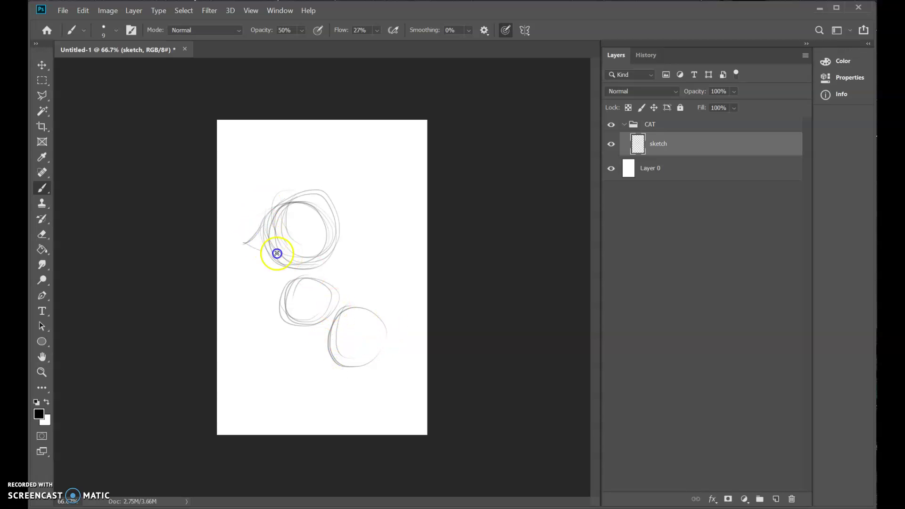
left_click_drag(276, 253, 276, 278)
left_click_drag(337, 222, 336, 263)
mouse_move(321, 179)
left_mouse_down()
mouse_move(315, 197)
mouse_move(335, 218)
mouse_move(323, 192)
mouse_move(293, 210)
left_mouse_up()
Sketch the pointed ears, body outline, a fur tuft and the tail
mouse_move(258, 180)
left_mouse_down()
mouse_move(289, 200)
mouse_move(261, 196)
mouse_move(264, 188)
mouse_move(277, 202)
left_mouse_up()
left_click_drag(277, 296, 275, 308)
mouse_move(333, 253)
left_mouse_down()
mouse_move(343, 227)
mouse_move(333, 261)
left_mouse_up()
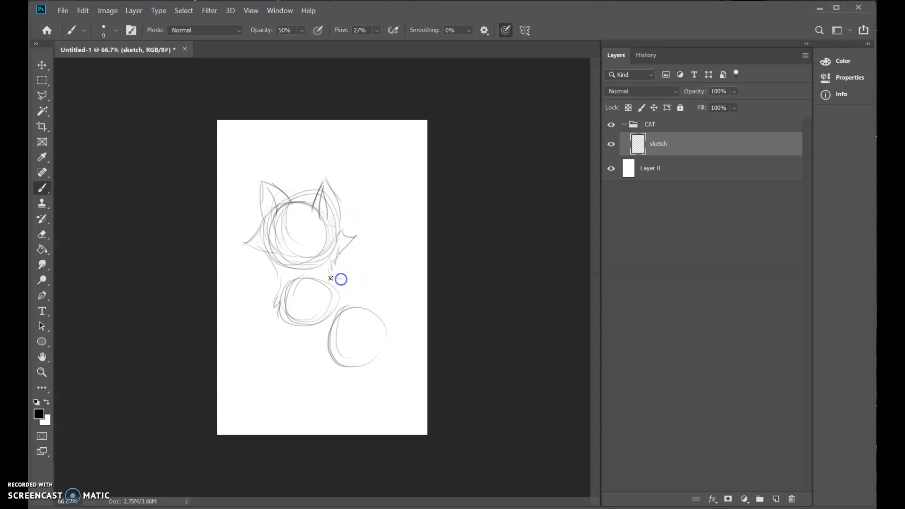
left_click(377, 354)
mouse_move(374, 307)
left_mouse_down()
mouse_move(370, 289)
mouse_move(396, 253)
mouse_move(402, 282)
left_mouse_up()
left_click_drag(407, 300, 411, 321)
left_click(397, 356)
Sketch the legs and paws, then the nose, mouth and eye pupils
left_click_drag(396, 356, 394, 359)
mouse_move(305, 330)
left_mouse_down()
mouse_move(303, 372)
mouse_move(319, 363)
mouse_move(321, 377)
mouse_move(289, 344)
mouse_move(285, 371)
mouse_move(296, 383)
left_mouse_up()
mouse_move(360, 329)
left_mouse_down()
mouse_move(337, 379)
mouse_move(396, 379)
left_mouse_up()
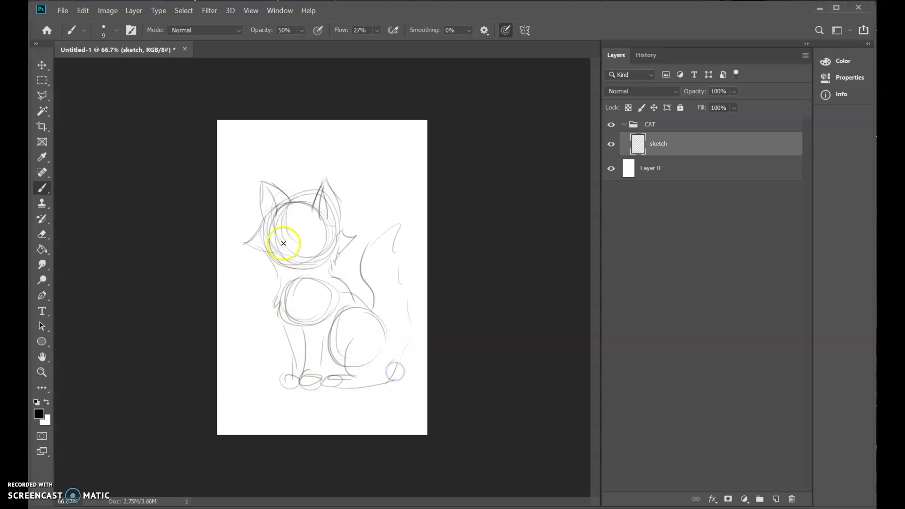
left_click_drag(304, 254, 304, 235)
left_click_drag(304, 234, 311, 232)
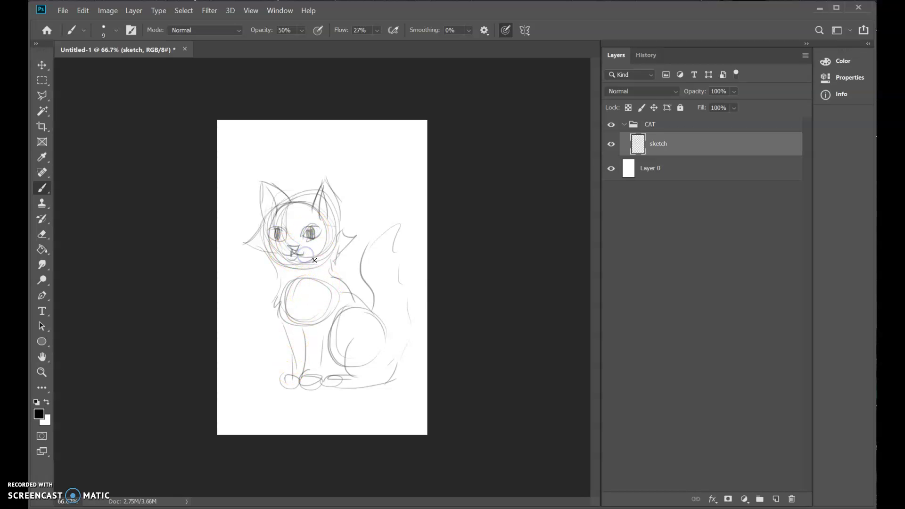
Add a new inking layer and fade the sketch layer to 13% opacity
left_click(775, 498)
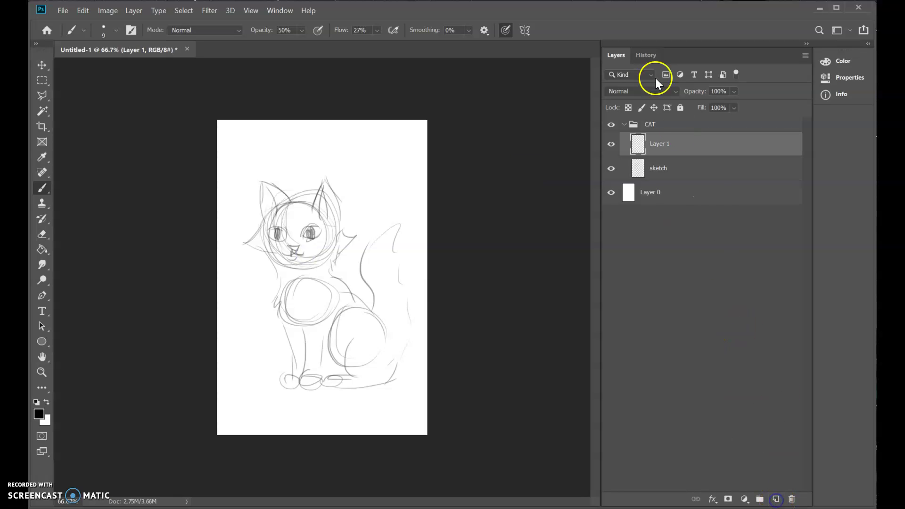
left_click(659, 168)
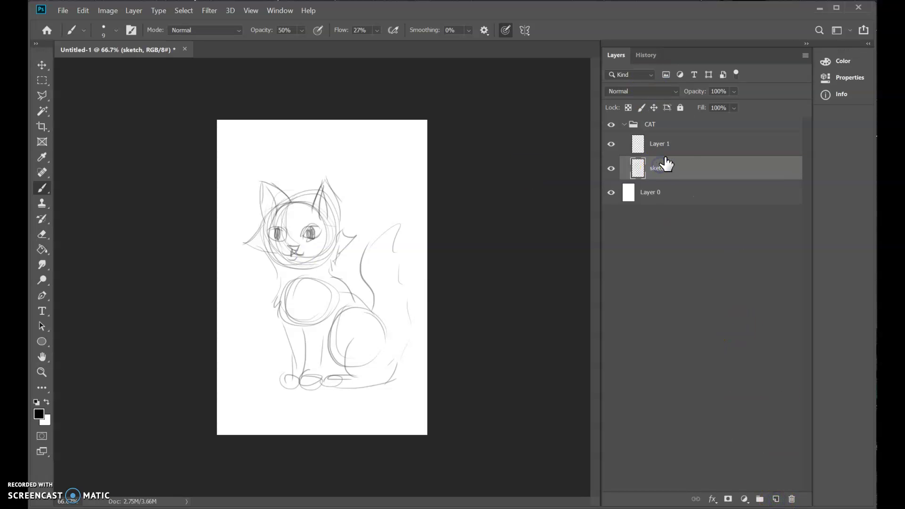
left_click(734, 92)
left_click_drag(725, 107, 708, 109)
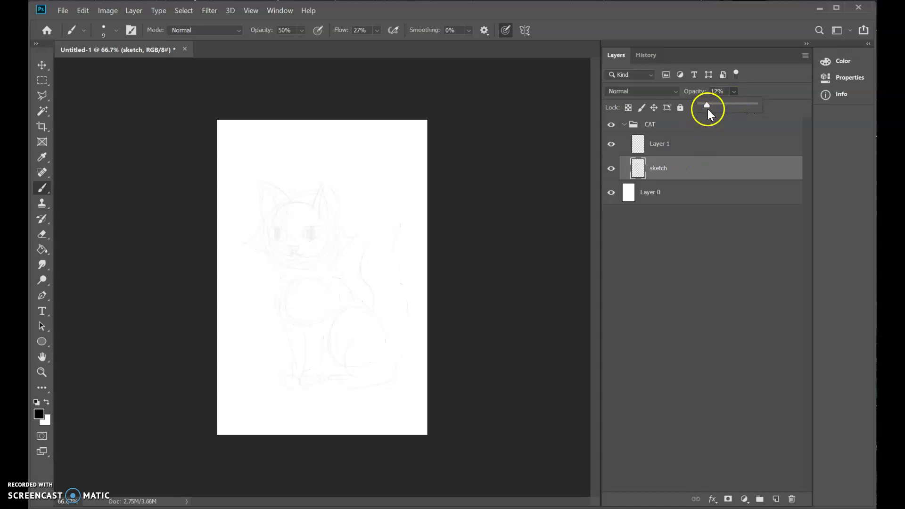
left_click(688, 149)
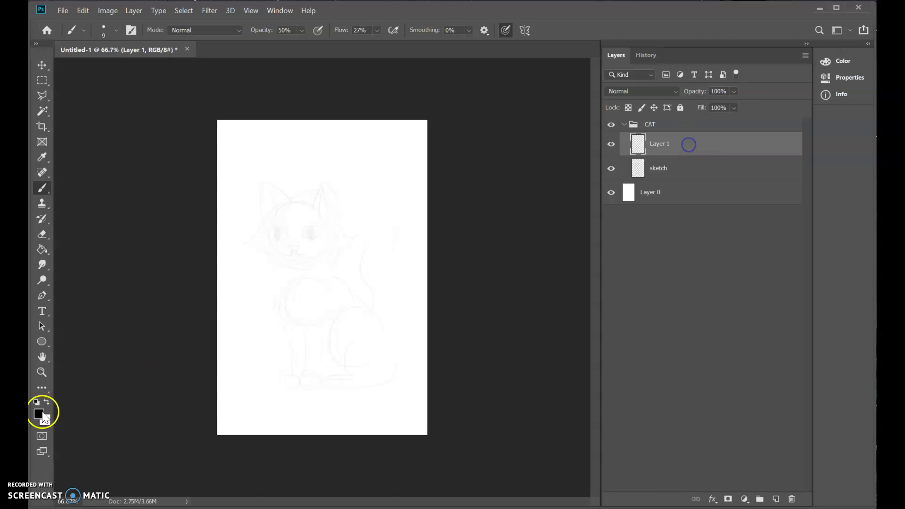
Zoom the cat's face to 200% and raise brush flow to about 82%
left_click(41, 372)
left_click(327, 239)
left_click(271, 287)
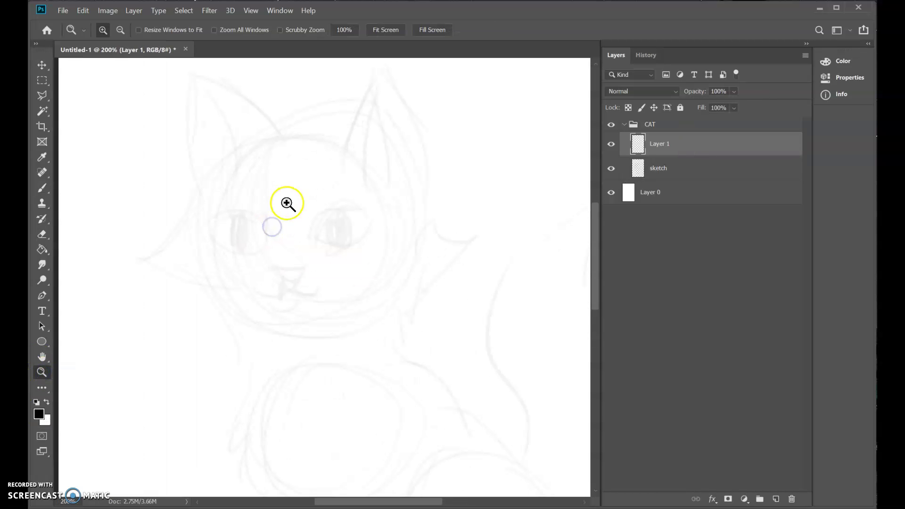
left_click(42, 187)
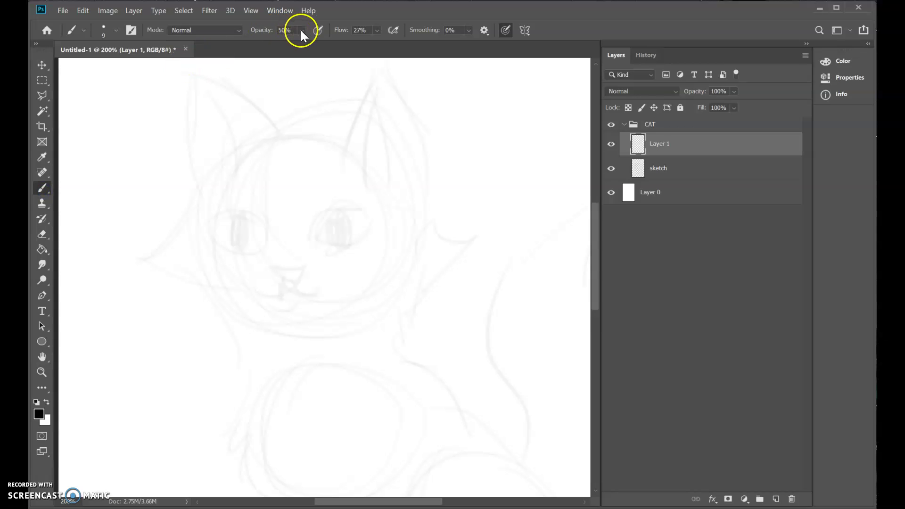
left_click(301, 30)
left_click(377, 30)
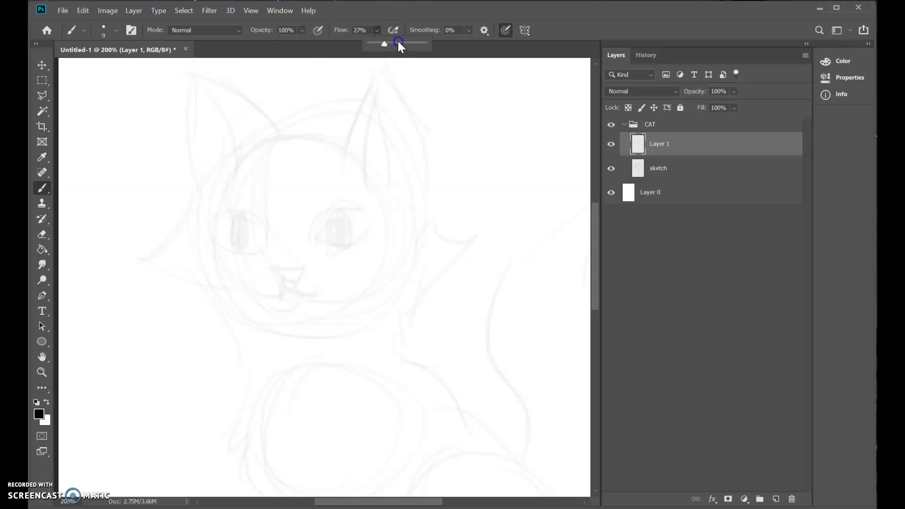
left_click_drag(397, 43, 415, 42)
left_click(415, 14)
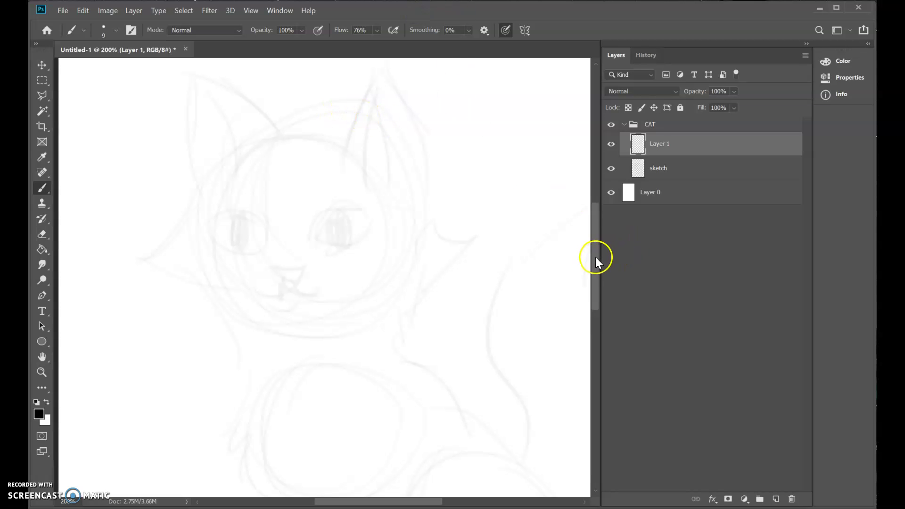
Ink black outlines of the right and left ears over the sketch
left_click_drag(596, 257, 597, 247)
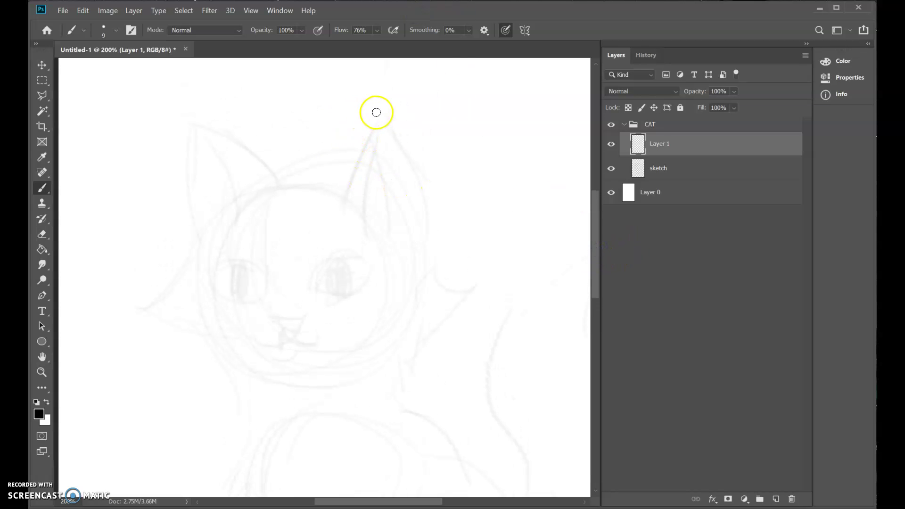
left_click_drag(360, 142, 331, 192)
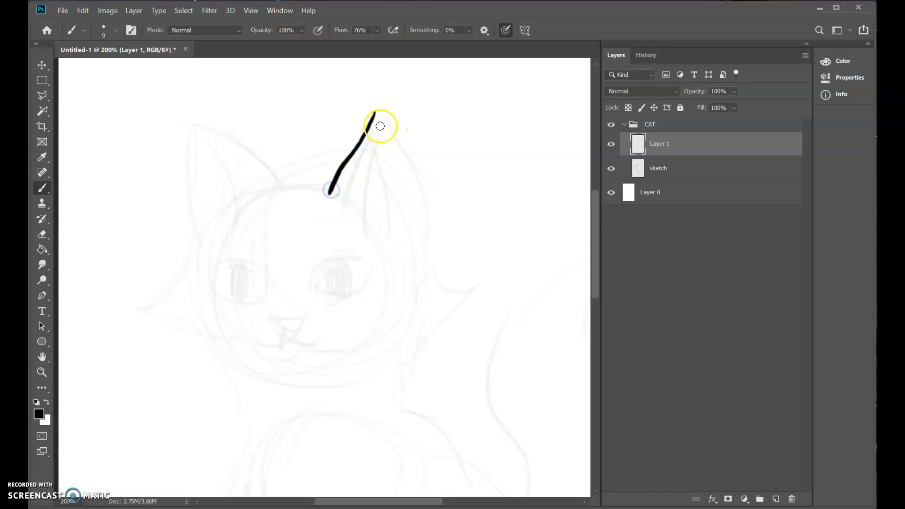
left_click_drag(375, 113, 358, 206)
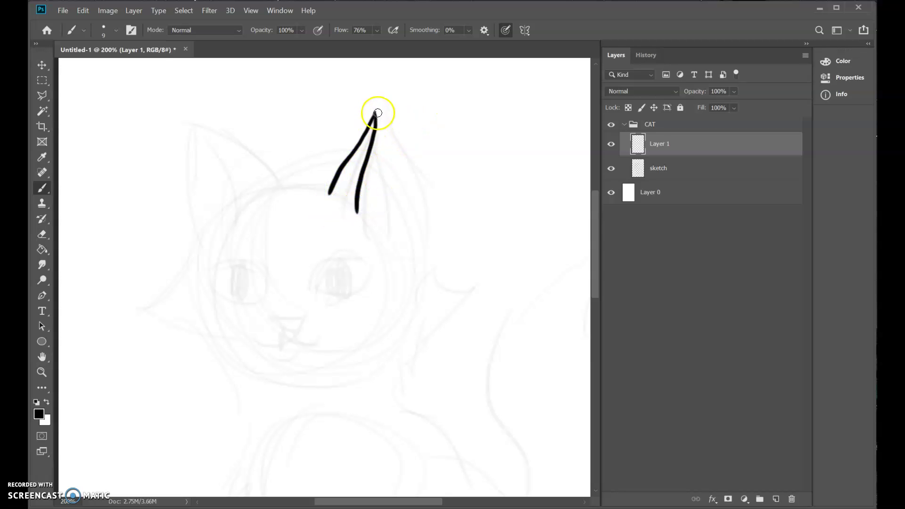
mouse_move(377, 112)
left_mouse_down()
mouse_move(407, 200)
mouse_move(404, 237)
left_mouse_up()
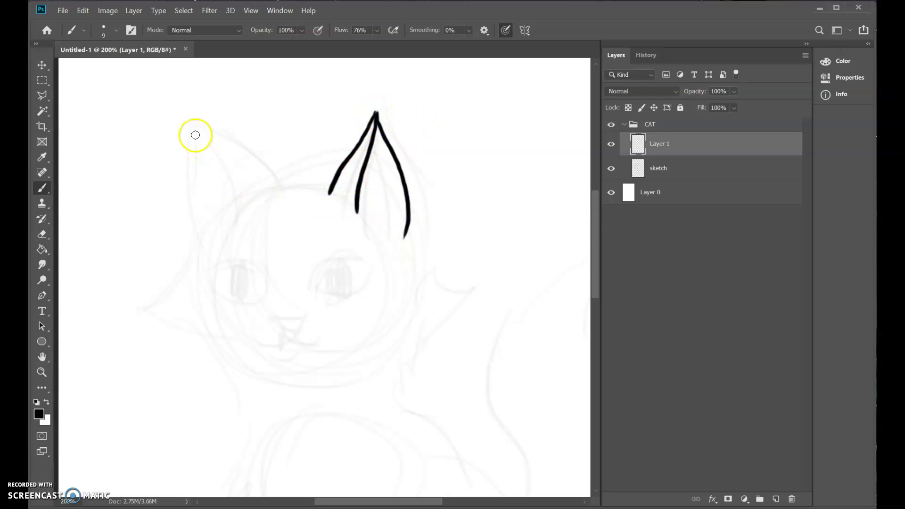
mouse_move(196, 128)
left_mouse_down()
mouse_move(229, 222)
mouse_move(228, 149)
mouse_move(263, 186)
left_mouse_up()
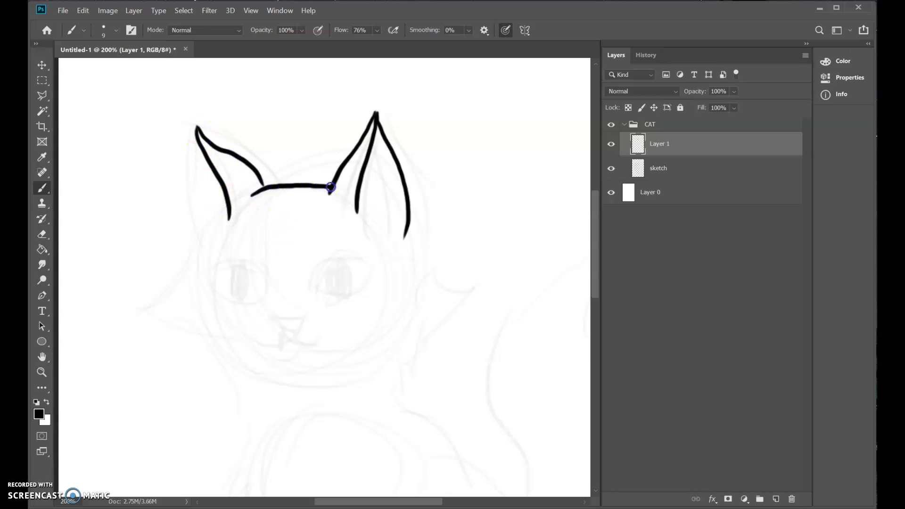
mouse_move(196, 128)
left_mouse_down()
mouse_move(206, 235)
mouse_move(188, 301)
left_mouse_up()
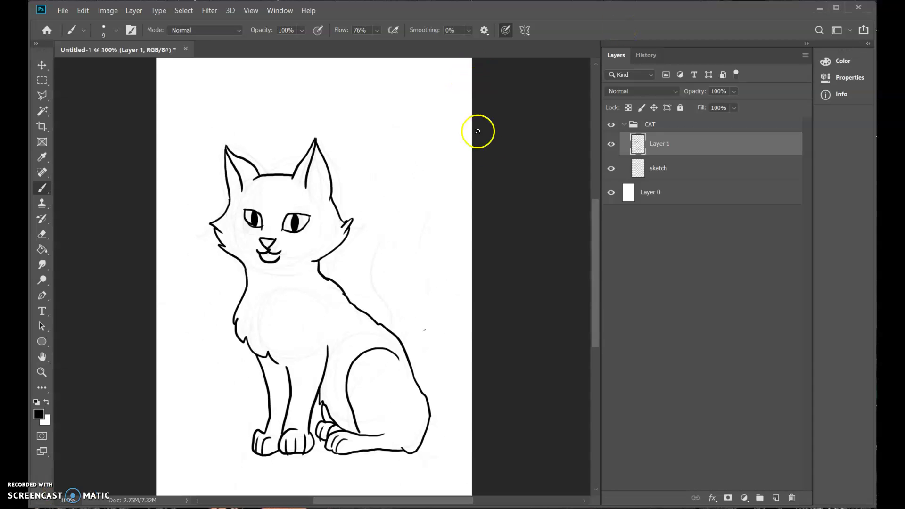
Rename the outline layer cat and paint a bushy tail on a new layer
left_click(683, 168)
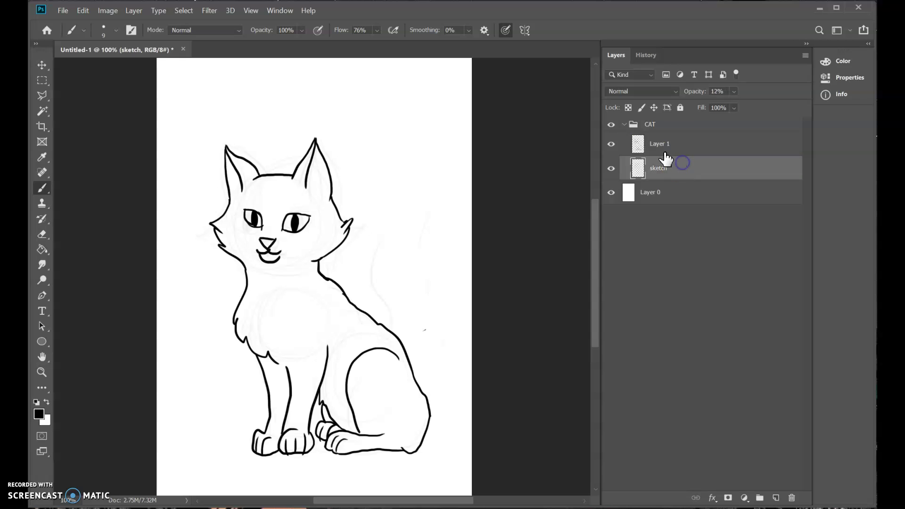
double_click(660, 144)
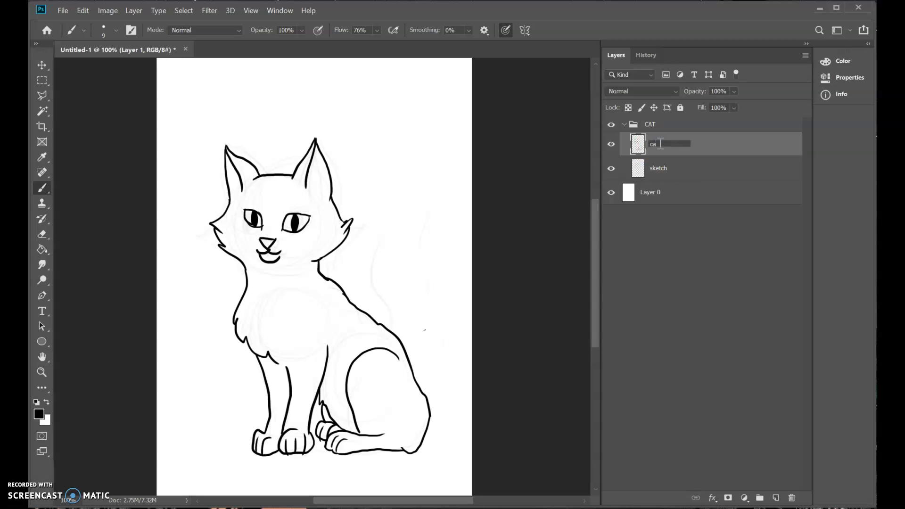
key("Return")
left_click(683, 163)
left_click(776, 497)
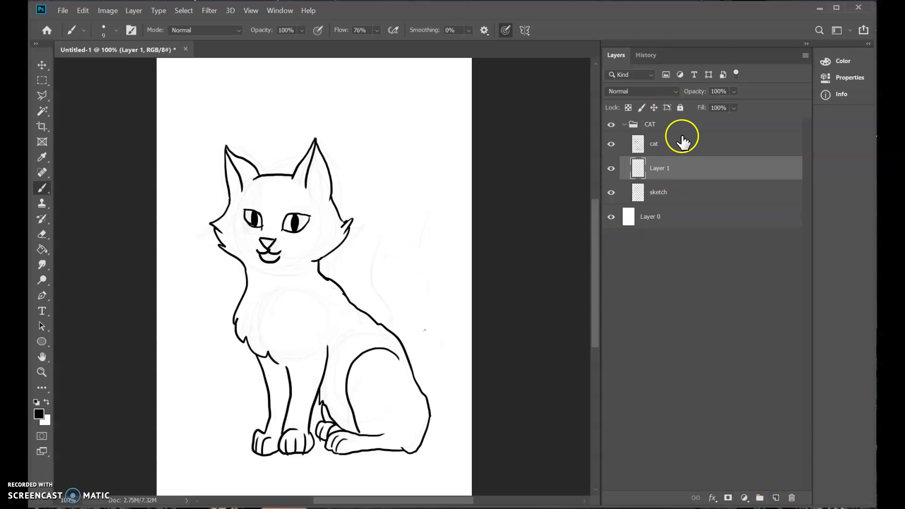
mouse_move(414, 430)
left_mouse_down()
mouse_move(398, 408)
mouse_move(409, 323)
mouse_move(377, 218)
mouse_move(404, 169)
mouse_move(426, 182)
mouse_move(437, 214)
mouse_move(463, 335)
mouse_move(461, 404)
left_mouse_up()
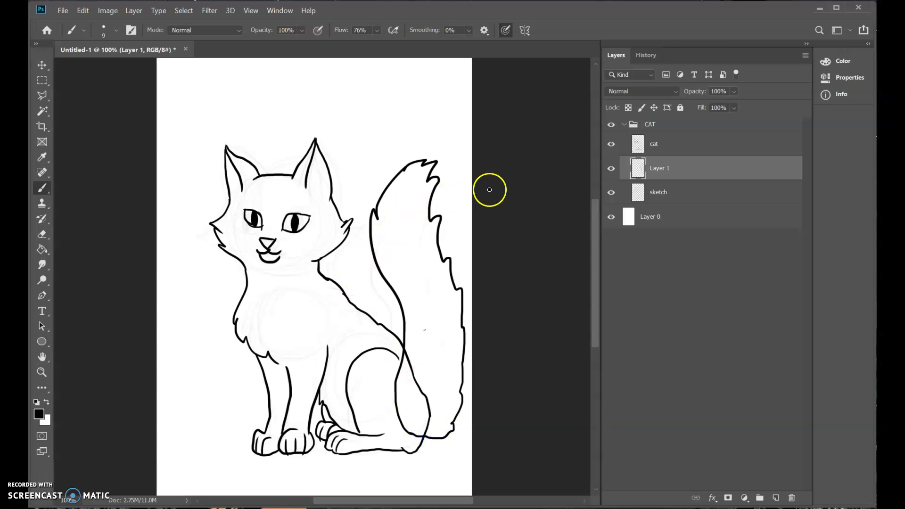
Delete the sketch layer
left_click(672, 191)
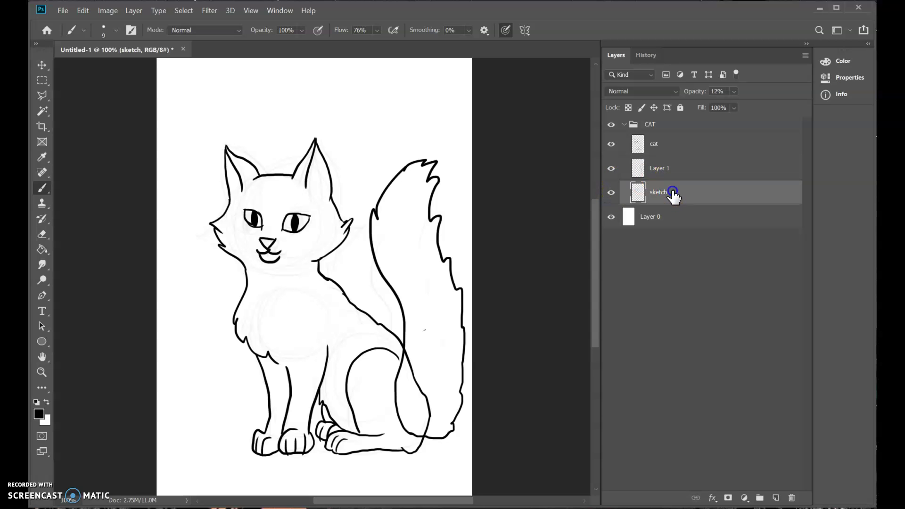
left_click(792, 498)
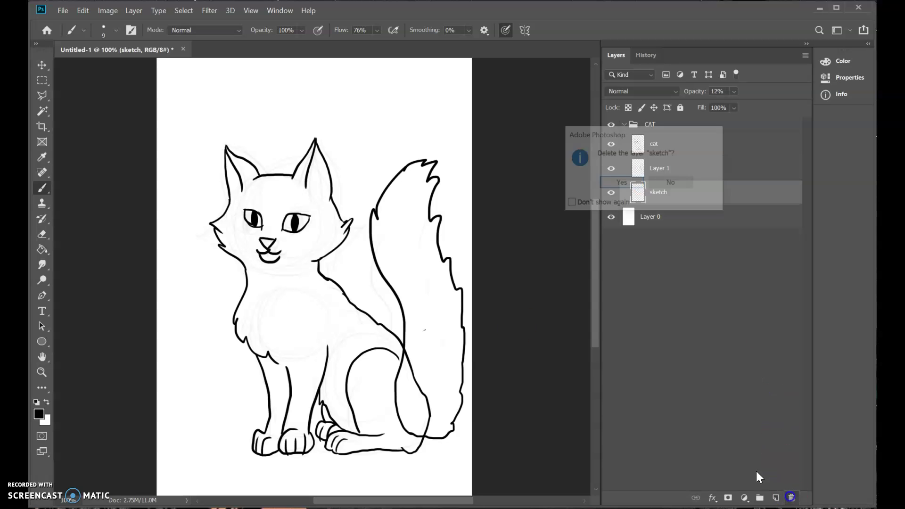
left_click(613, 184)
Put the tail layer into a new group named tail
left_click(687, 190)
left_click(759, 498)
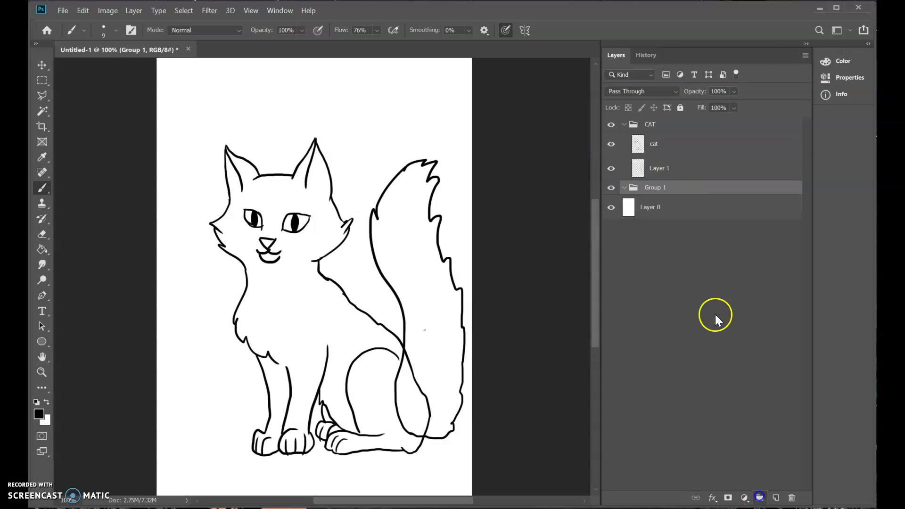
left_click_drag(683, 175, 688, 186)
double_click(651, 164)
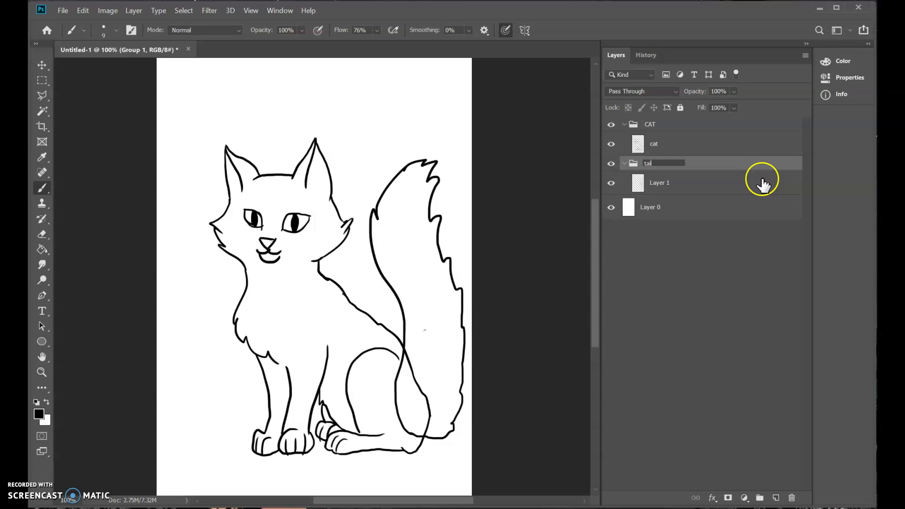
left_click(762, 184)
left_click(749, 189)
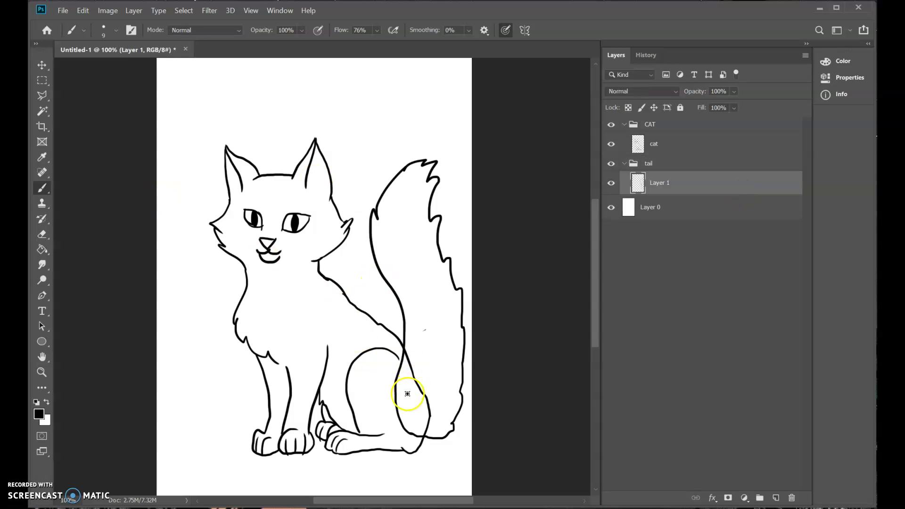
Magic-wand the white background, invert it, and contract the tail selection by 2 pixels
left_click(40, 111)
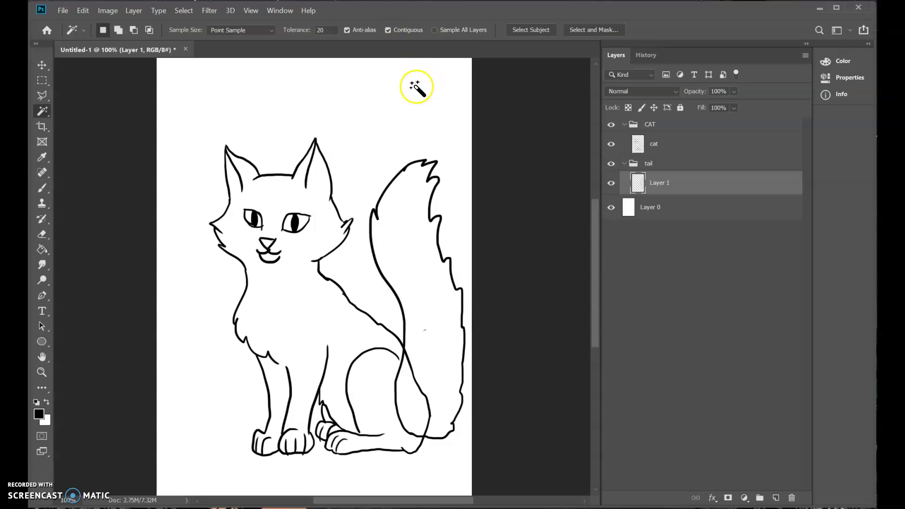
left_click(405, 127)
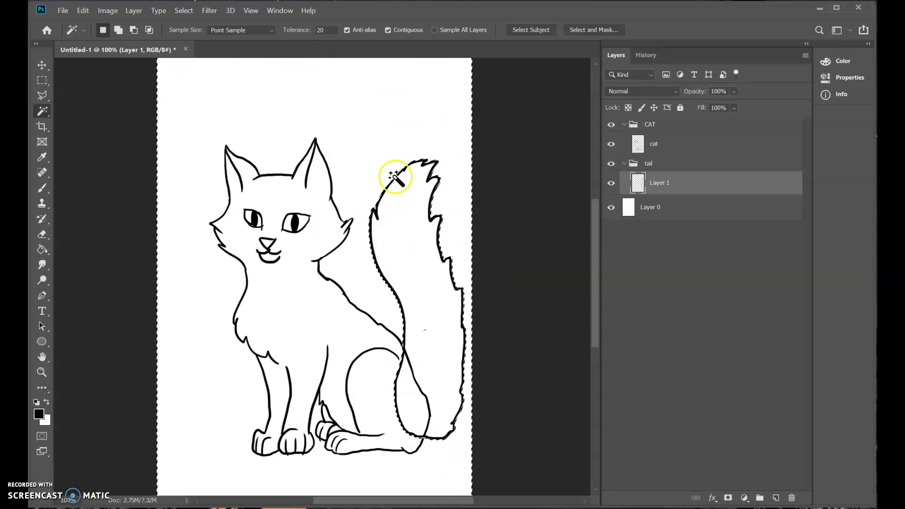
left_click(184, 10)
left_click(202, 55)
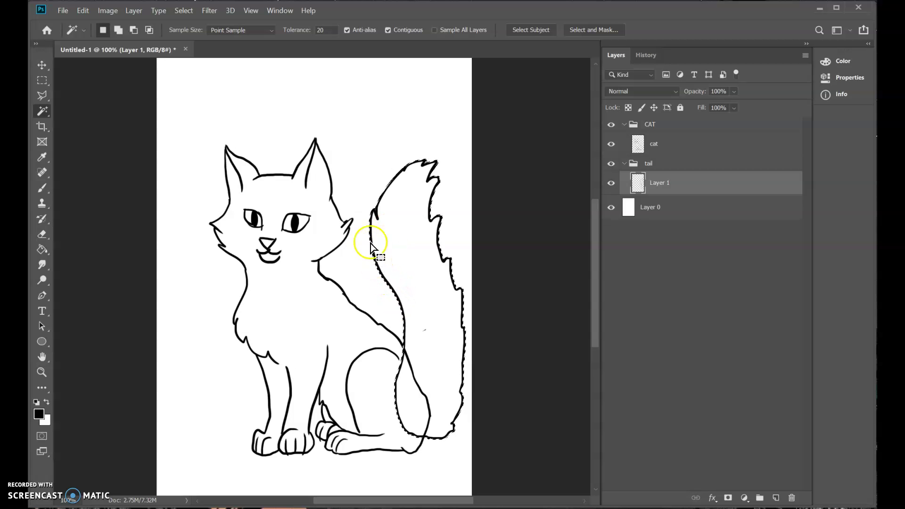
left_click(183, 10)
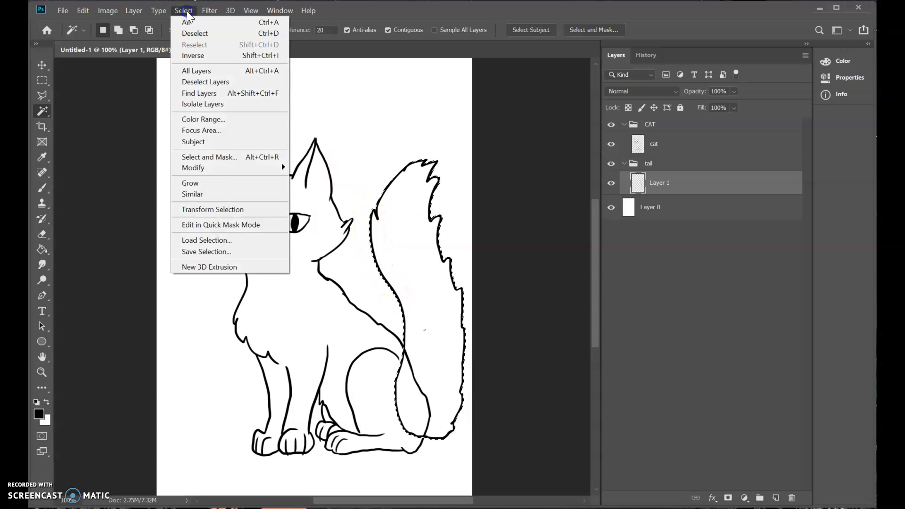
mouse_move(225, 168)
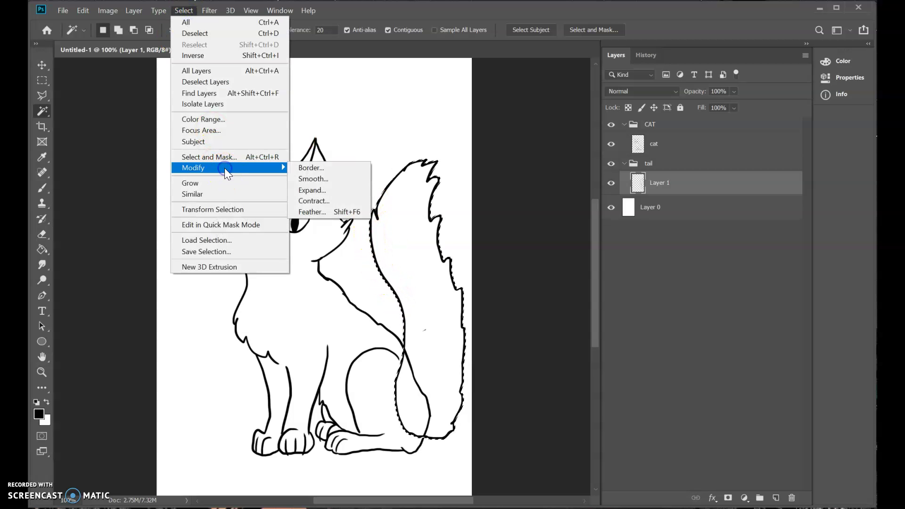
left_click(325, 200)
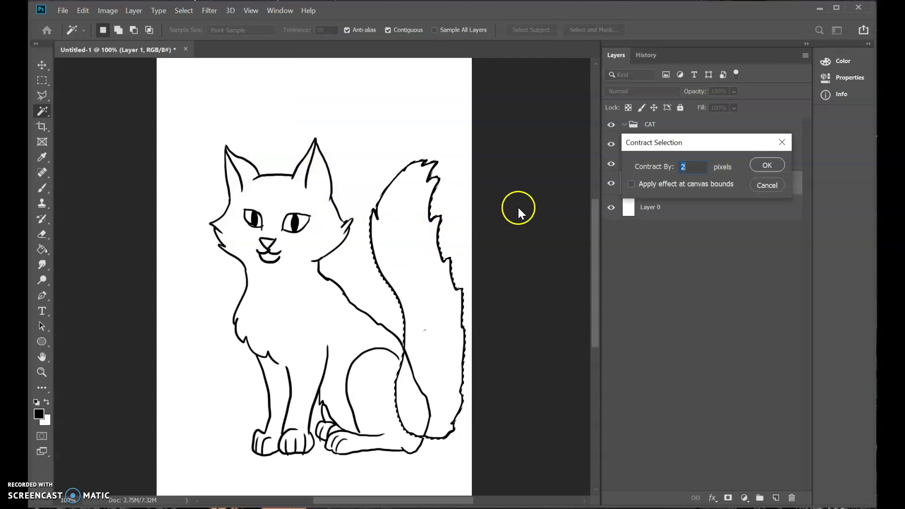
left_click(770, 164)
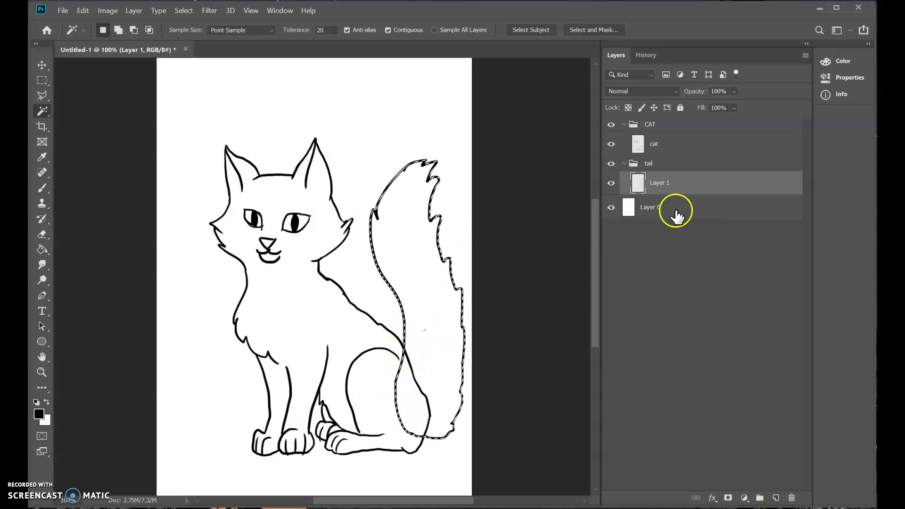
Rename the tail layer 'outline' and add a new layer named 'fill' beneath it
double_click(660, 183)
type("outline")
key("Return")
left_click(775, 498)
left_click_drag(687, 188, 688, 205)
double_click(662, 207)
type("fi")
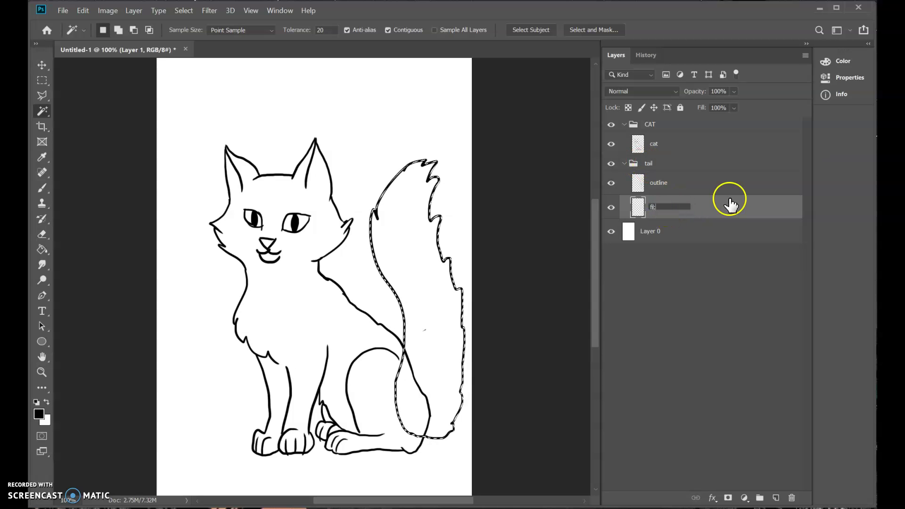
type("ll")
key("Return")
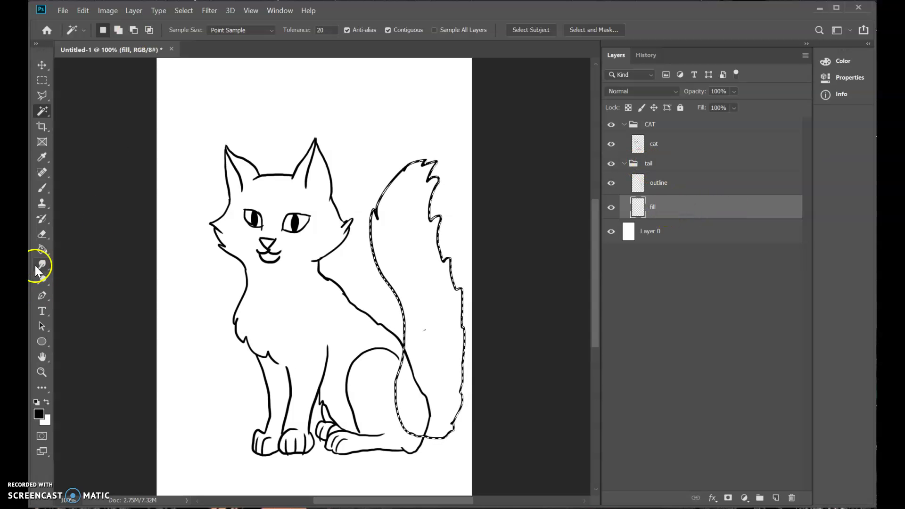
Set the foreground colour to a rich orange-brown
left_click(38, 265)
left_click(38, 413)
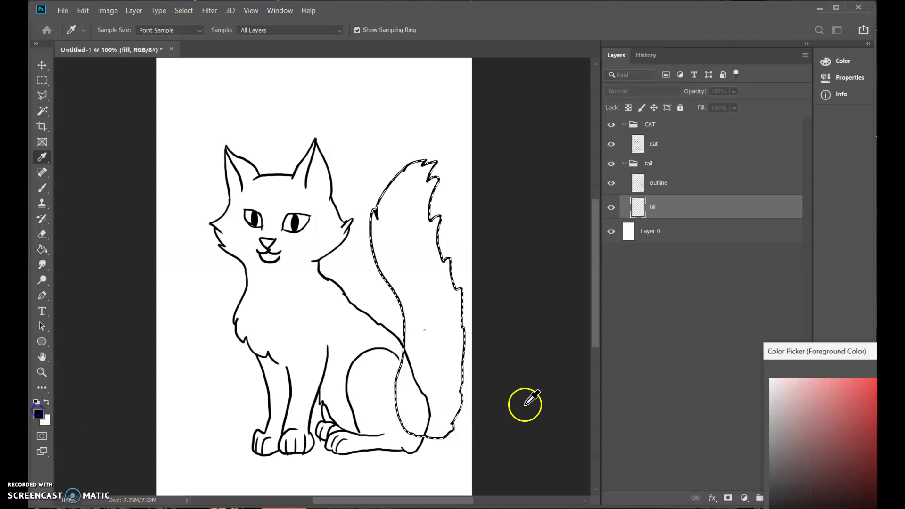
left_click_drag(753, 281, 425, 185)
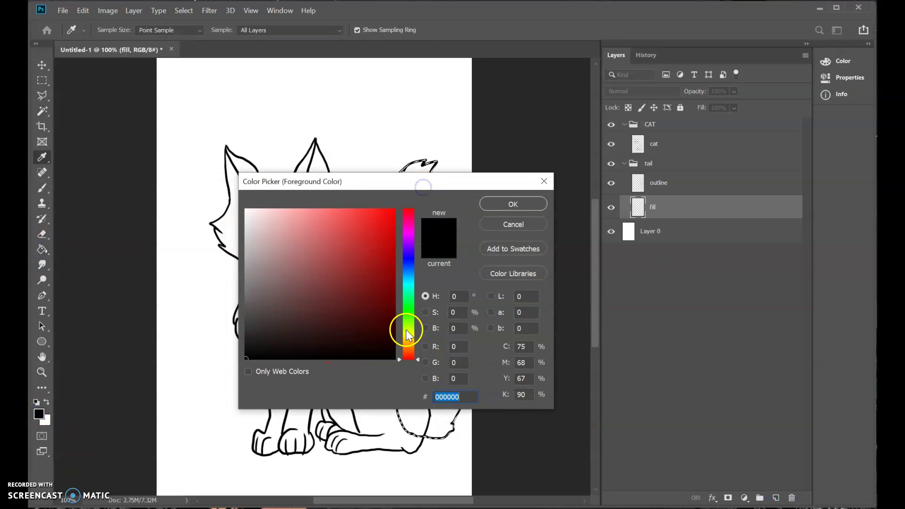
left_click_drag(408, 344, 408, 349)
left_click(341, 249)
left_click_drag(383, 293, 368, 256)
left_click(510, 202)
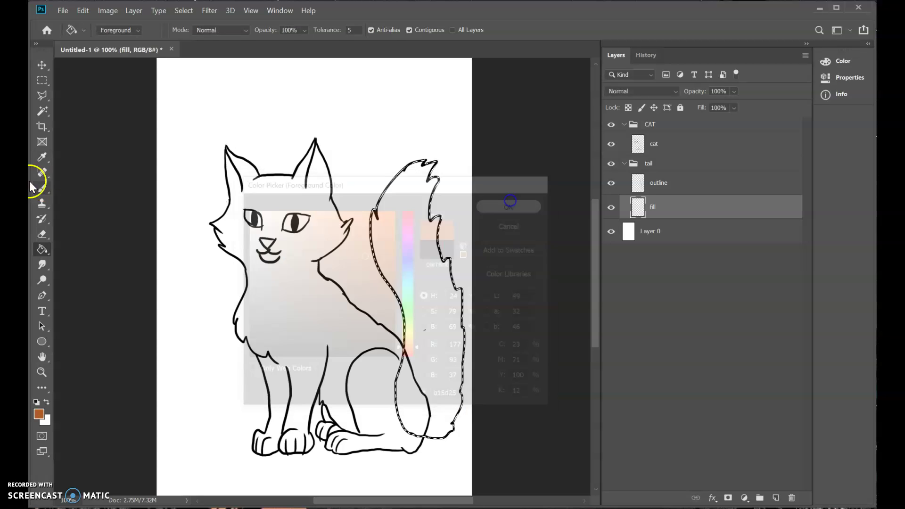
Bucket-fill the tail selection with the orange-brown, then deselect
key("g")
left_click(422, 270)
left_click(41, 81)
left_click(398, 128)
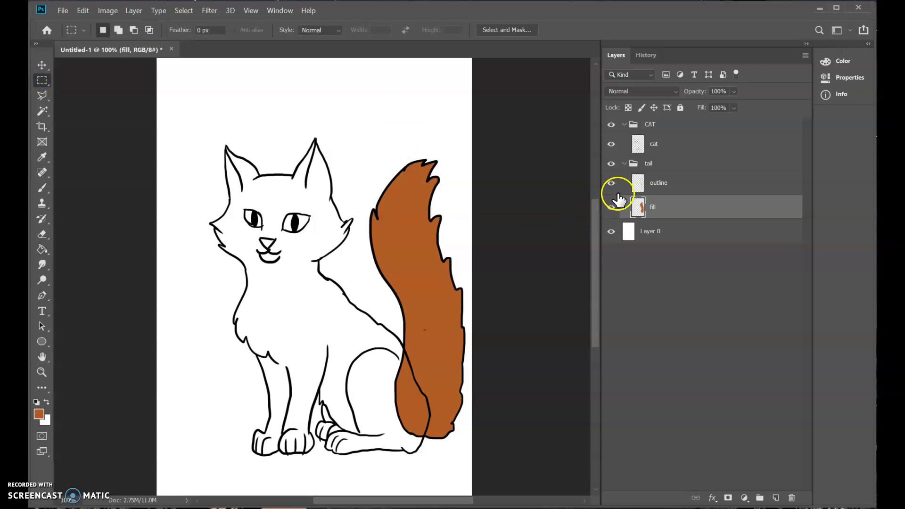
Group outline and fill as 'tail 1', collapse the tail groups, and select the cat layer
left_click(665, 185, "shift")
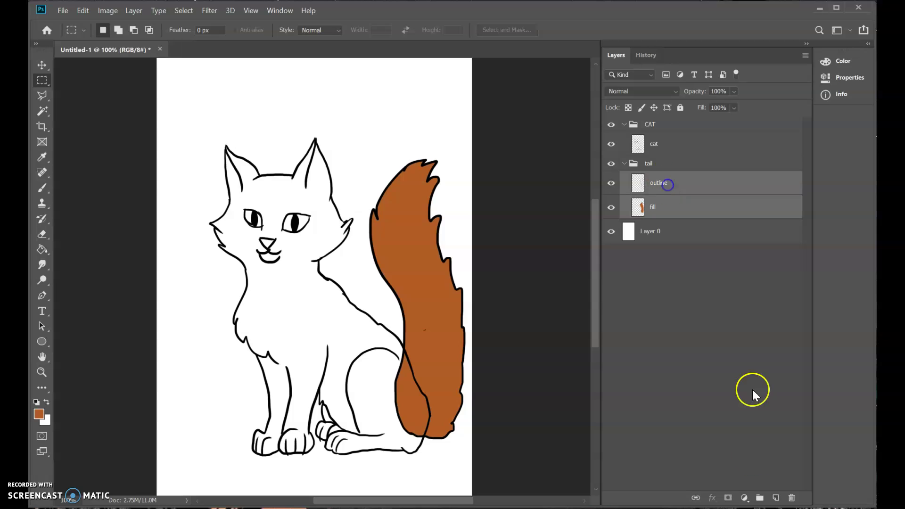
left_click(759, 498)
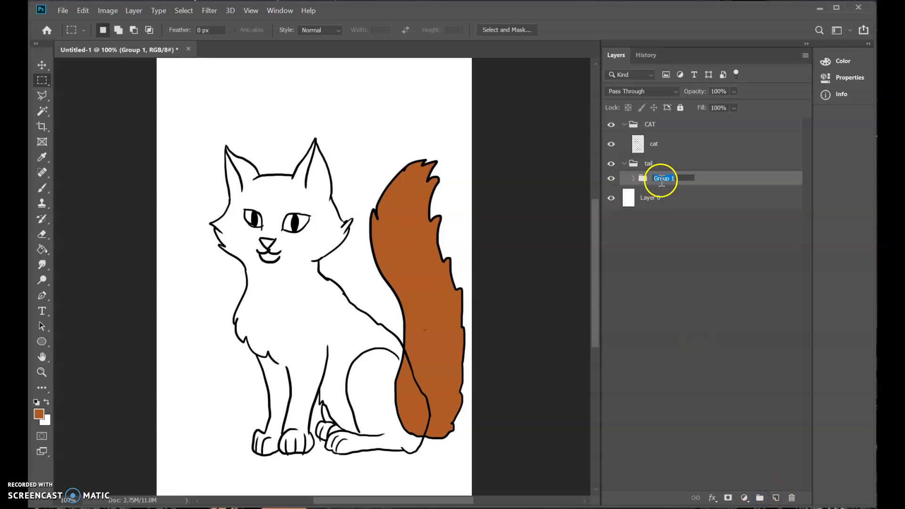
type("1")
key("Return")
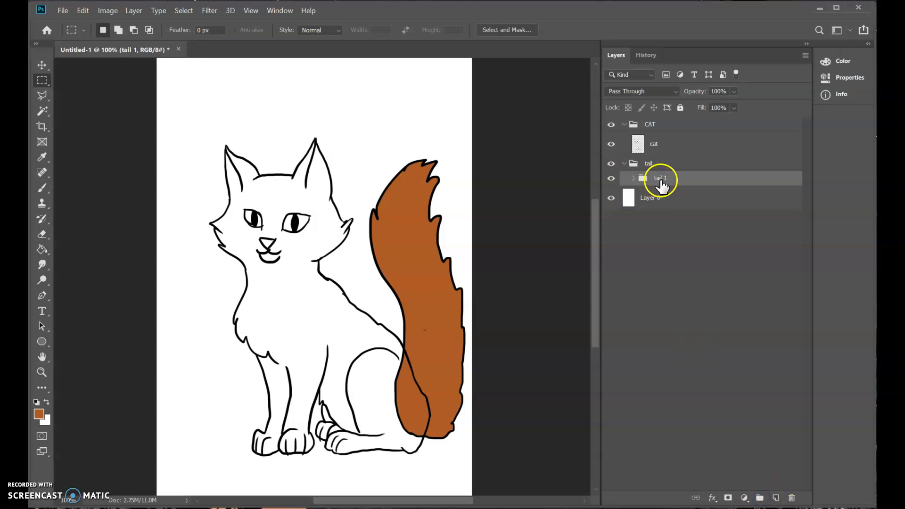
left_click(635, 178)
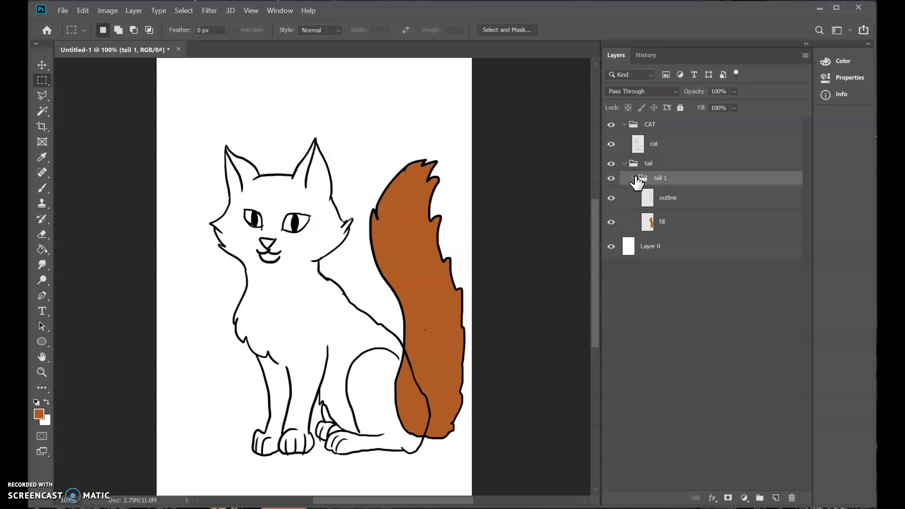
left_click(685, 223)
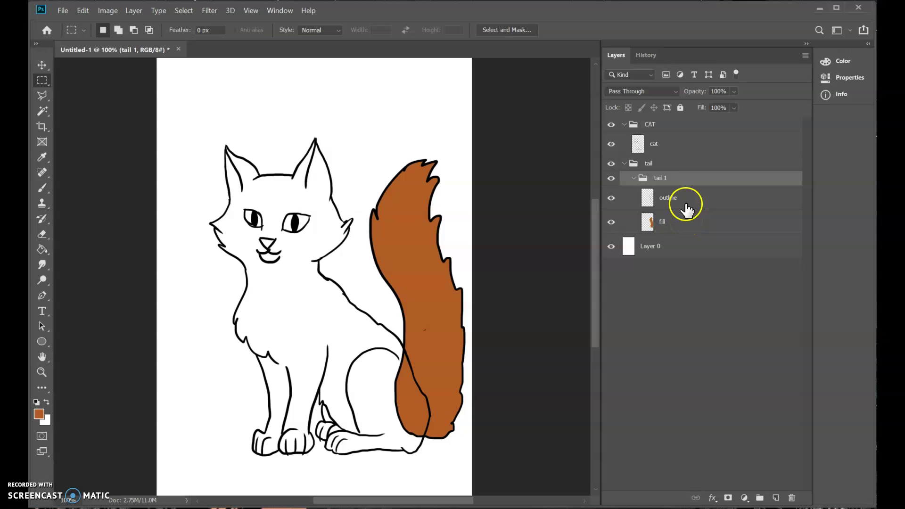
left_click(634, 179)
left_click(623, 164)
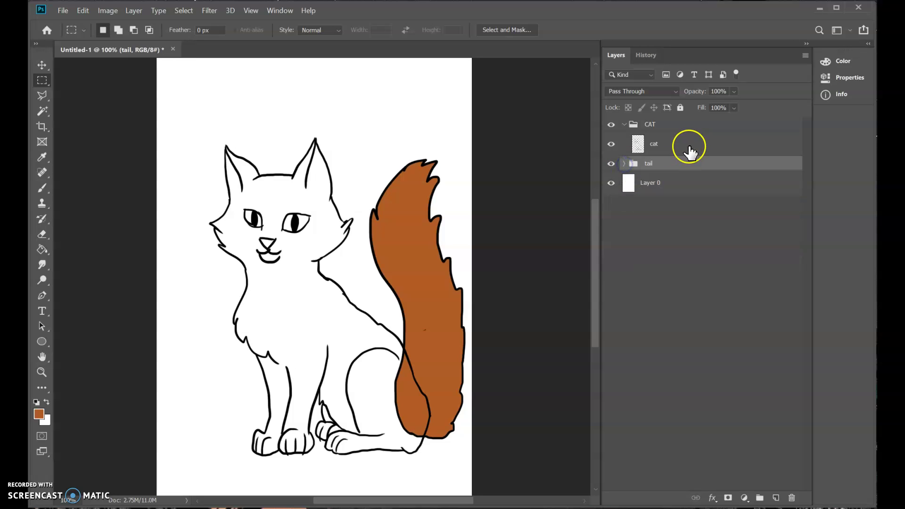
left_click(689, 149)
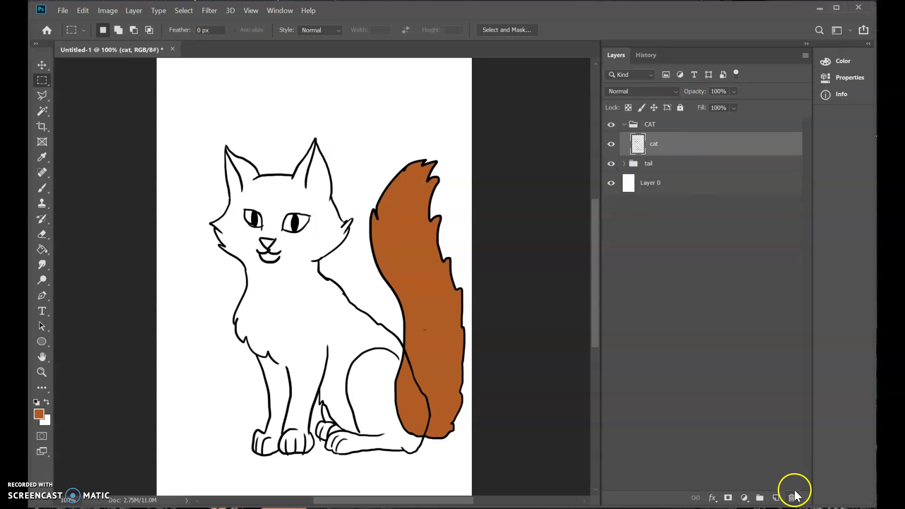
Add a new layer named 'fill' below the cat line-art layer
left_click(776, 497)
left_click_drag(665, 149, 680, 176)
left_click(657, 170)
type("fill")
left_click(677, 149)
Select the cat's body by inverting a Magic Wand background selection and contracting it slightly
left_click(43, 110)
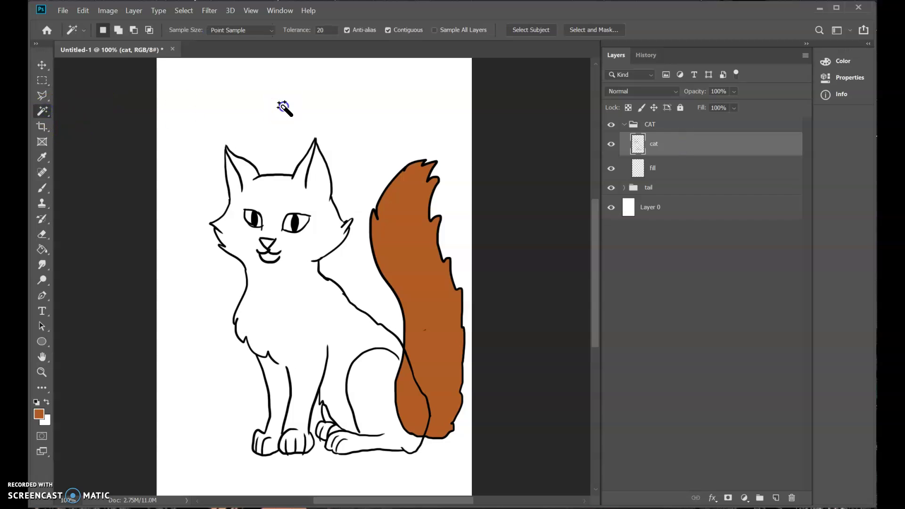
left_click(285, 108)
left_click(191, 8)
left_click(192, 55)
left_click(184, 11)
left_click(244, 167)
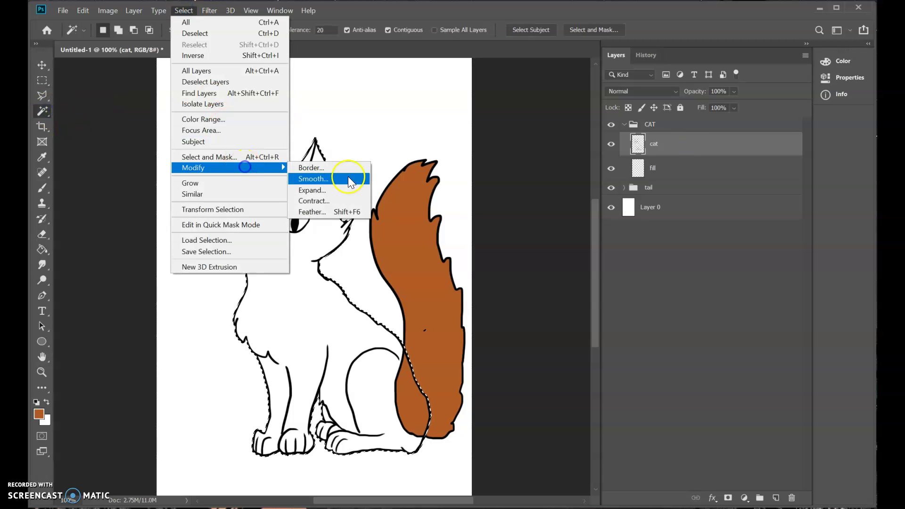
left_click(332, 200)
left_click(764, 164)
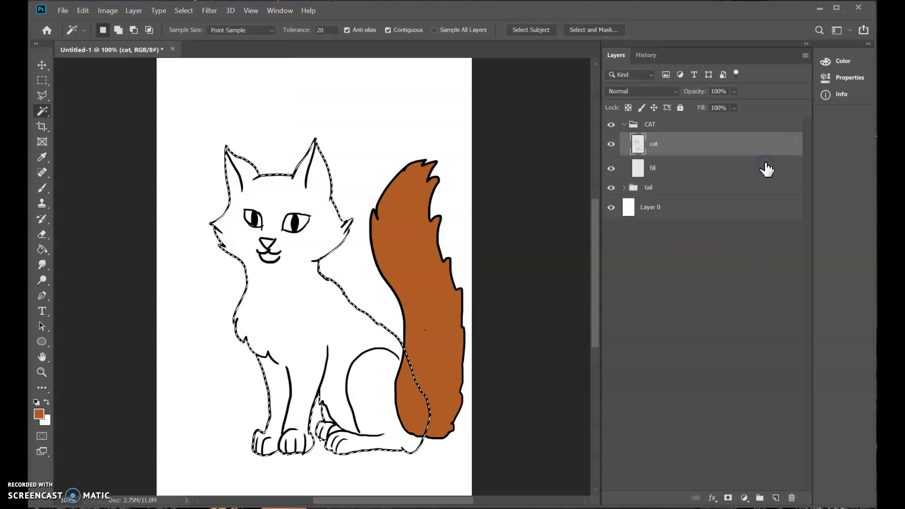
Bucket-fill the cat's body with orange on the fill layer, then deselect
left_click(43, 250)
left_click(671, 165)
left_click(310, 248)
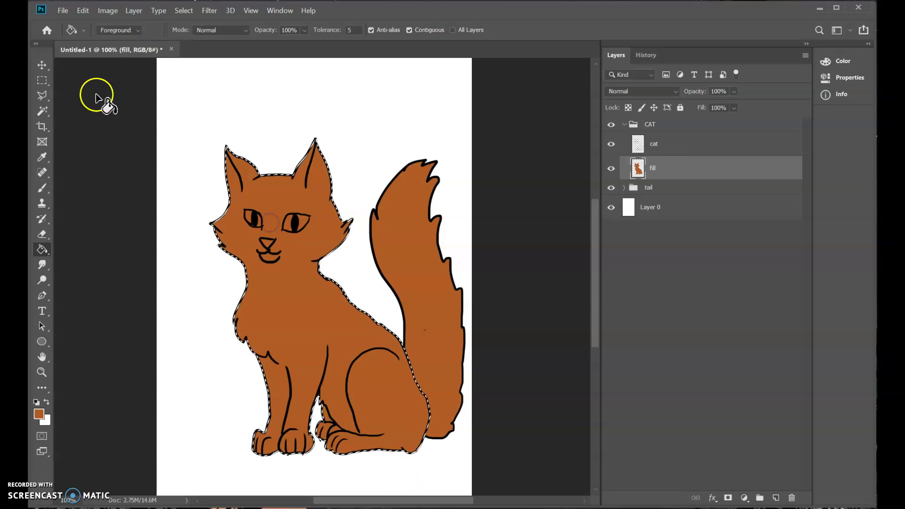
left_click(42, 80)
left_click(335, 85)
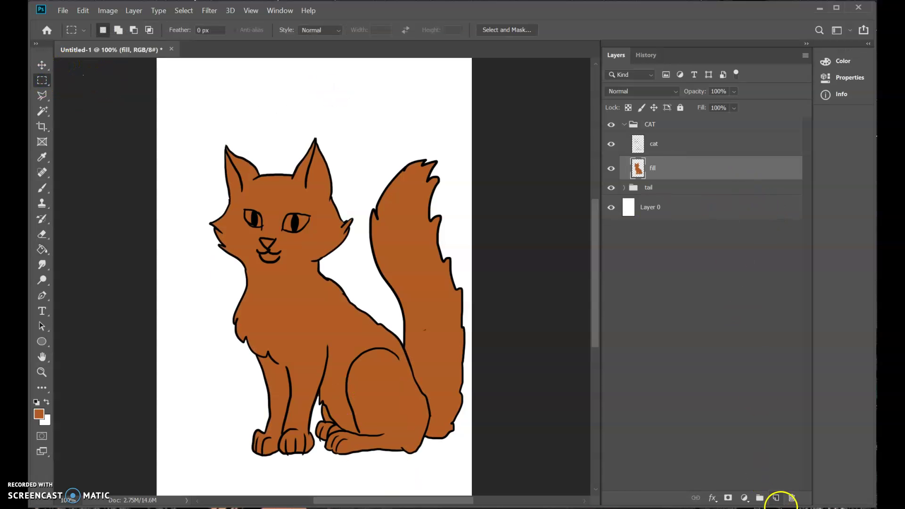
Add Layer 1 above fill and clip it to the fill layer
left_click(775, 498)
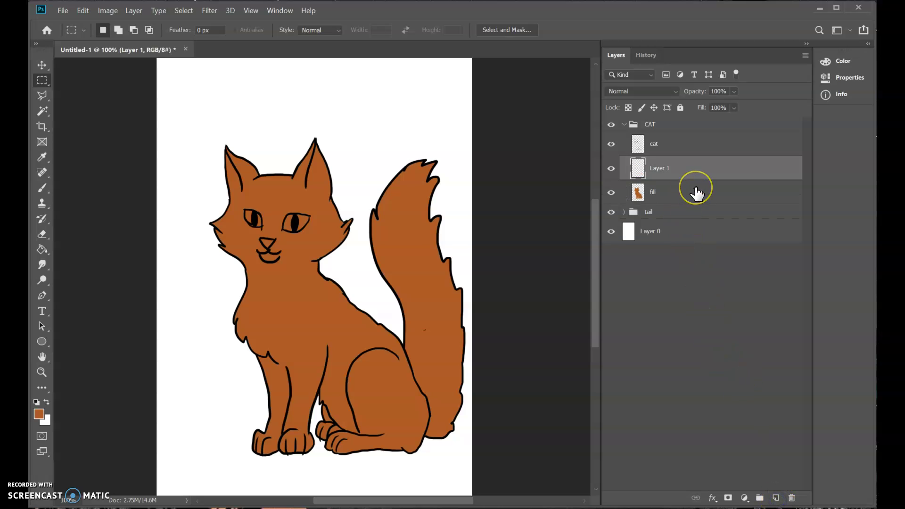
left_click_drag(693, 178, 679, 175)
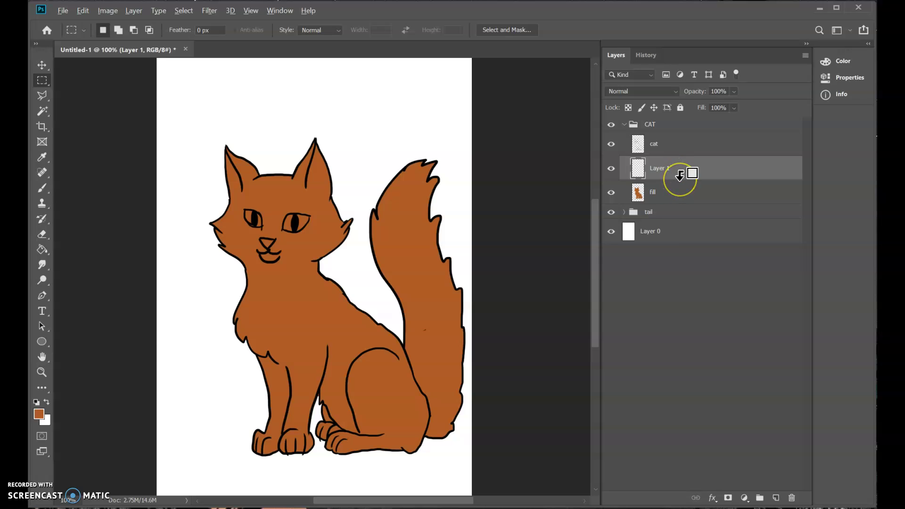
left_click(680, 176, "alt")
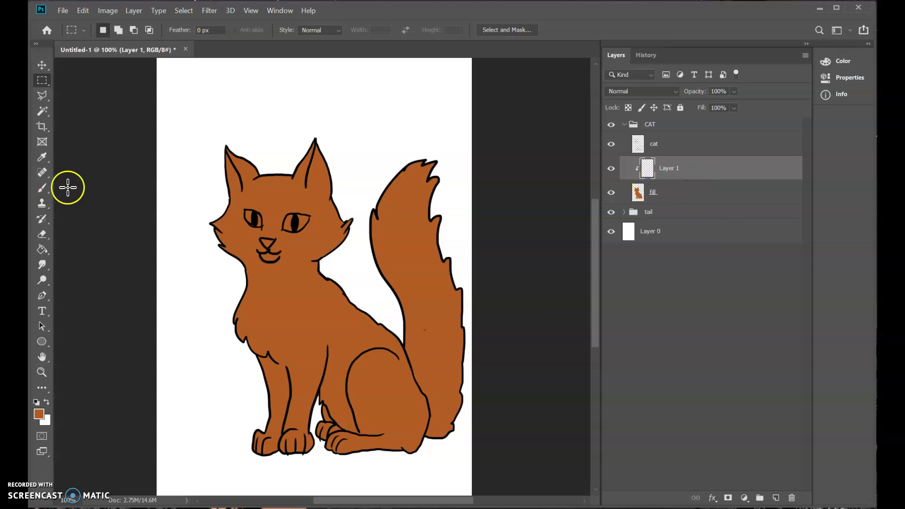
Choose the Brush tool with a darker brown foreground colour, #654029
left_click(43, 188)
left_click(43, 419)
left_click(366, 265)
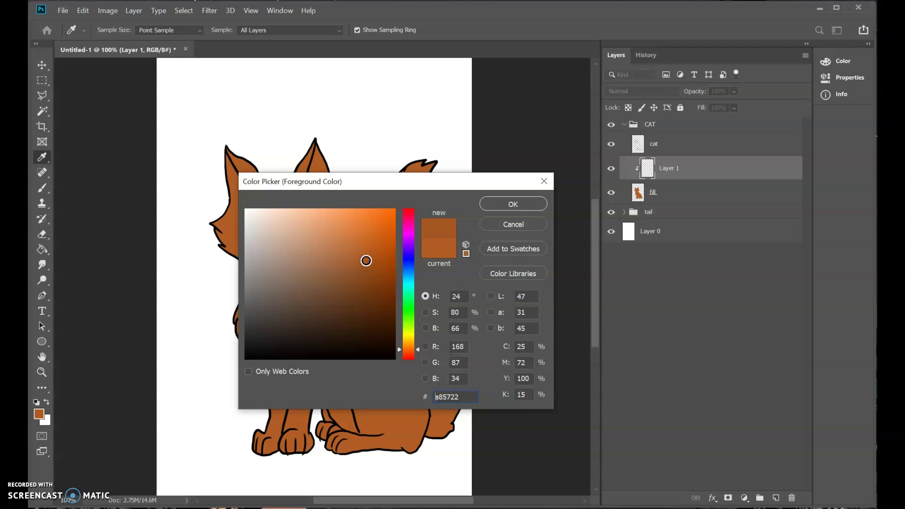
left_click_drag(366, 261, 368, 300)
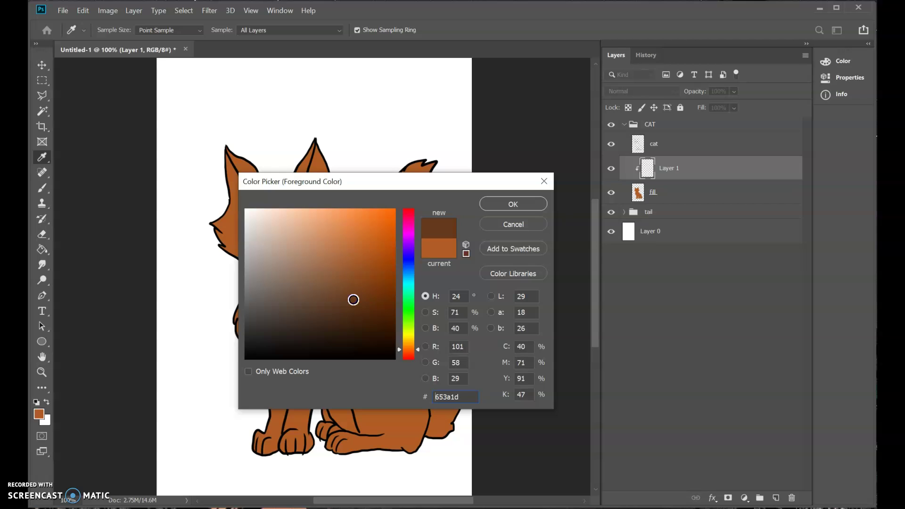
left_click(409, 344)
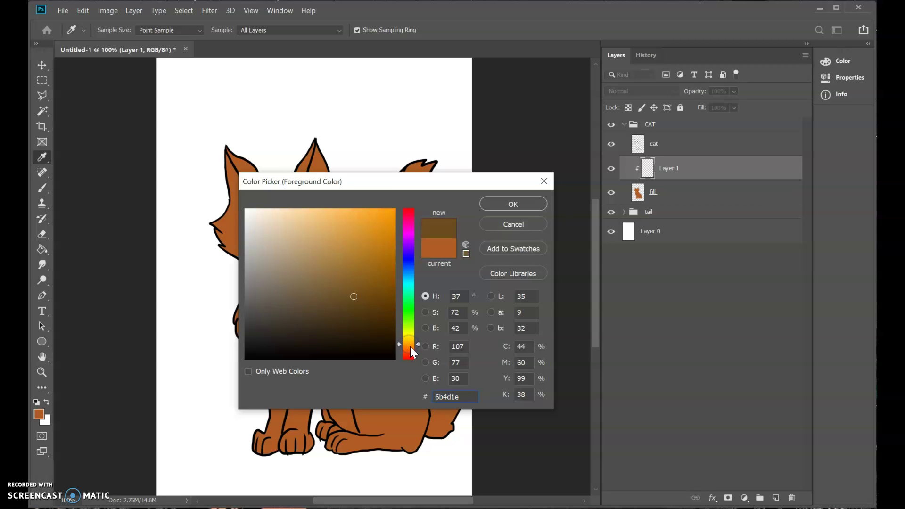
left_click(410, 349)
left_click(411, 352)
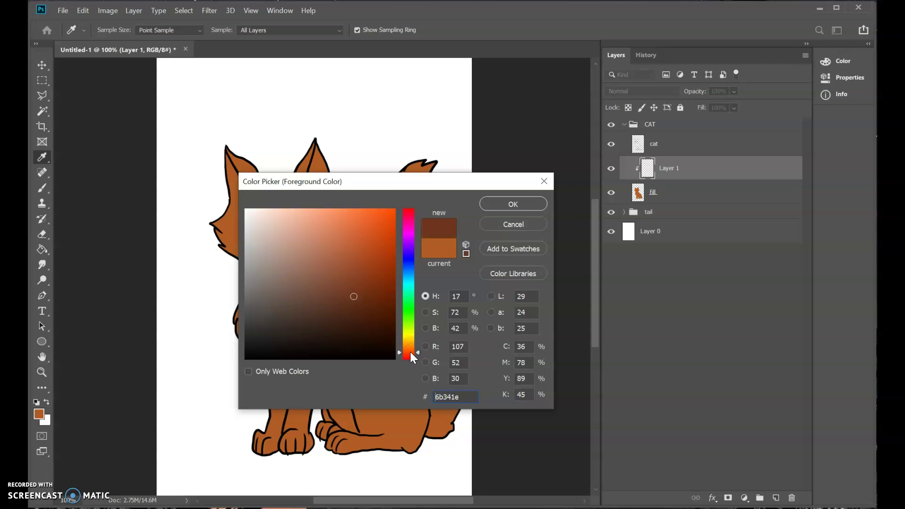
left_click(410, 351)
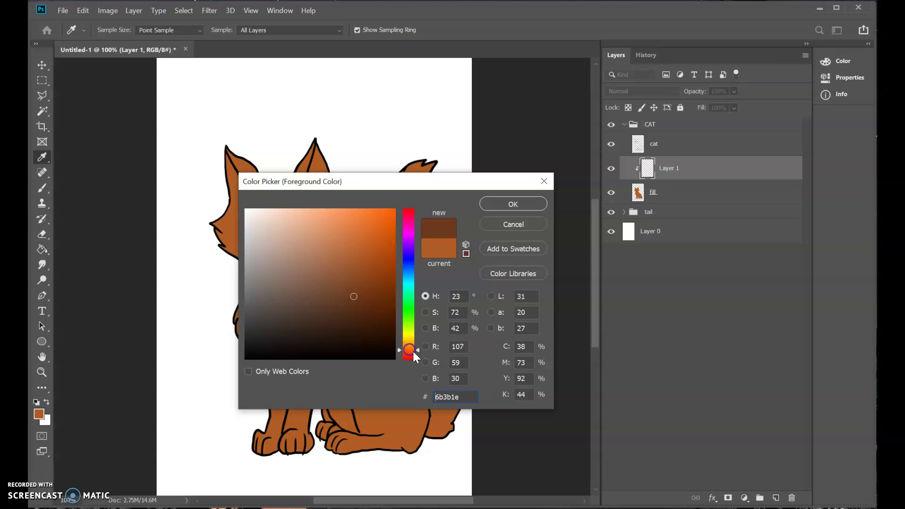
left_click_drag(333, 300, 343, 299)
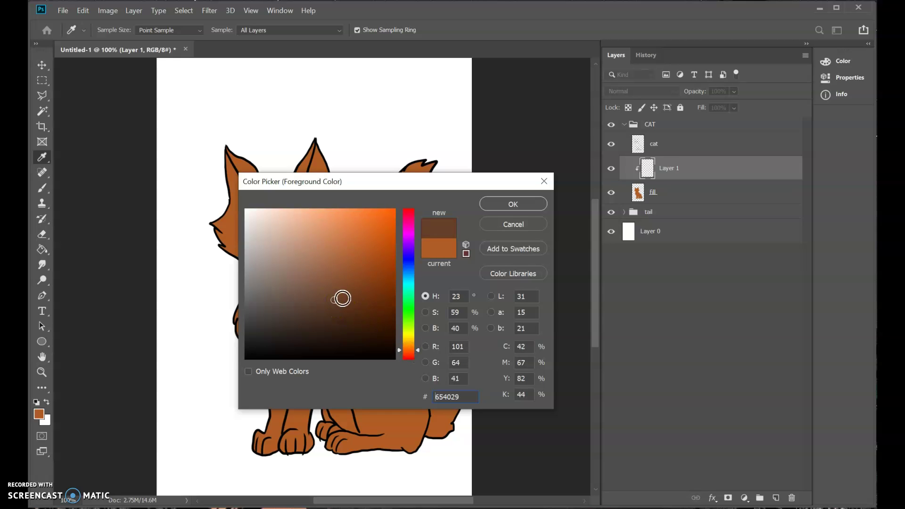
left_click(513, 205)
key("b")
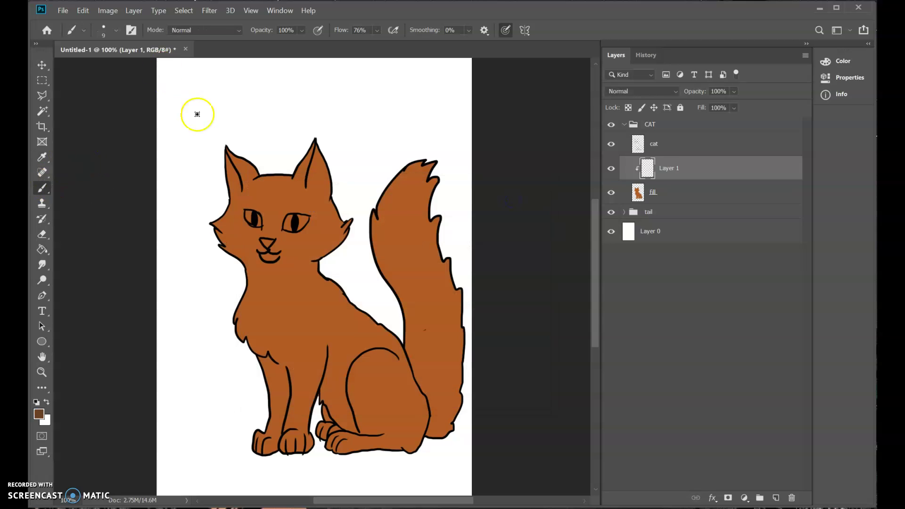
Set the brush to 92 px, 0% hardness, 25% opacity and 6% flow
left_click(103, 31)
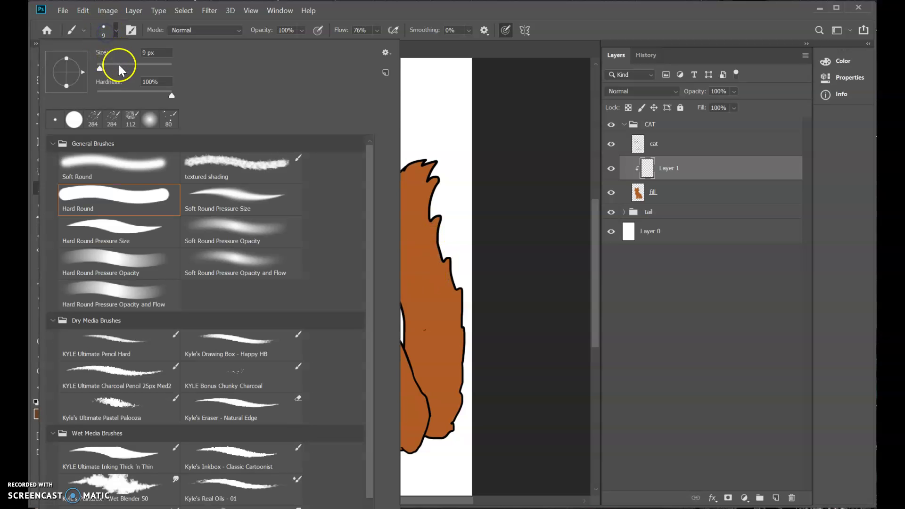
left_click_drag(130, 70, 132, 70)
left_click_drag(170, 96, 66, 97)
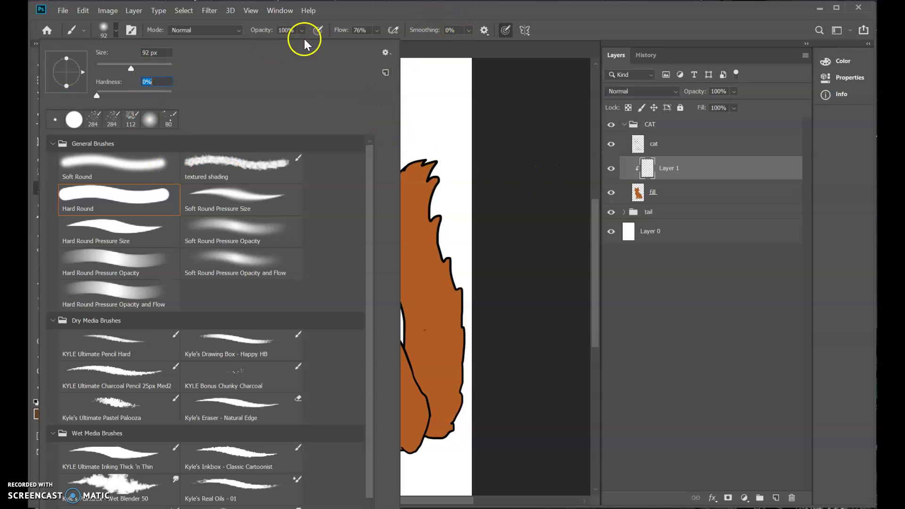
left_click(374, 12)
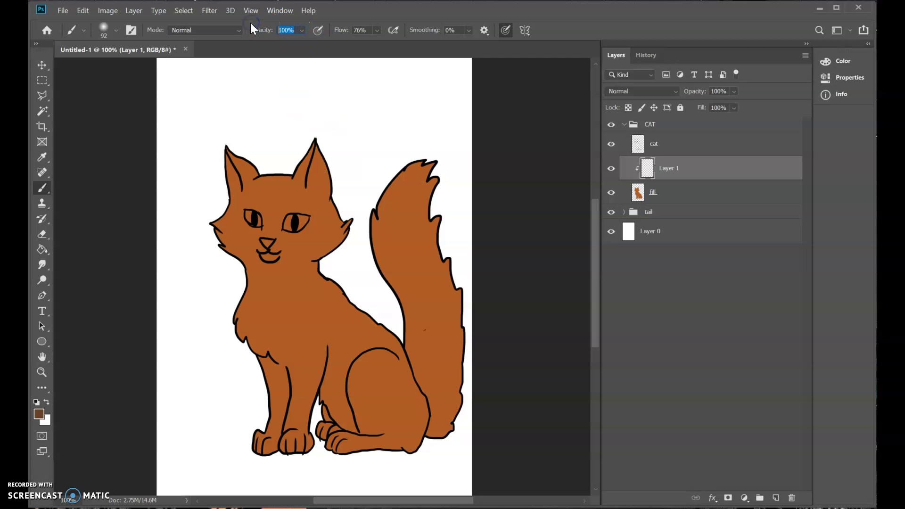
type("25")
key("Return")
left_click(370, 30)
type("6")
key("Return")
Paint soft shading over both cheeks, the jaw and neck, chest and front leg
left_click_drag(347, 228, 325, 250)
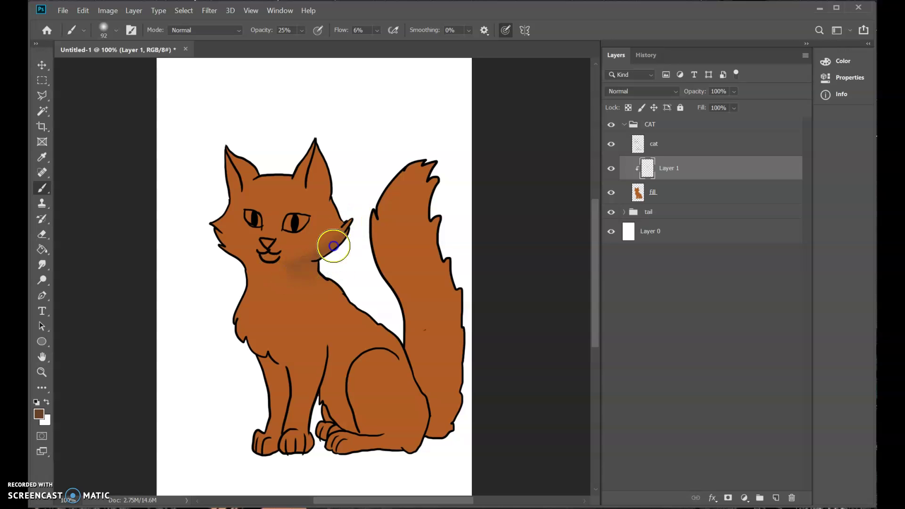
left_click_drag(214, 232, 243, 261)
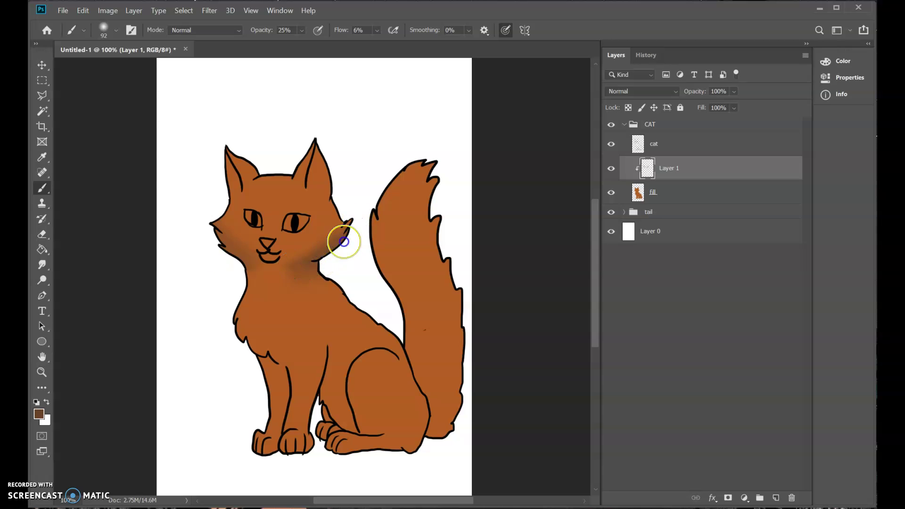
mouse_move(224, 246)
left_mouse_down()
mouse_move(261, 264)
mouse_move(320, 267)
left_mouse_up()
mouse_move(234, 278)
left_mouse_down()
mouse_move(254, 351)
mouse_move(273, 353)
left_mouse_up()
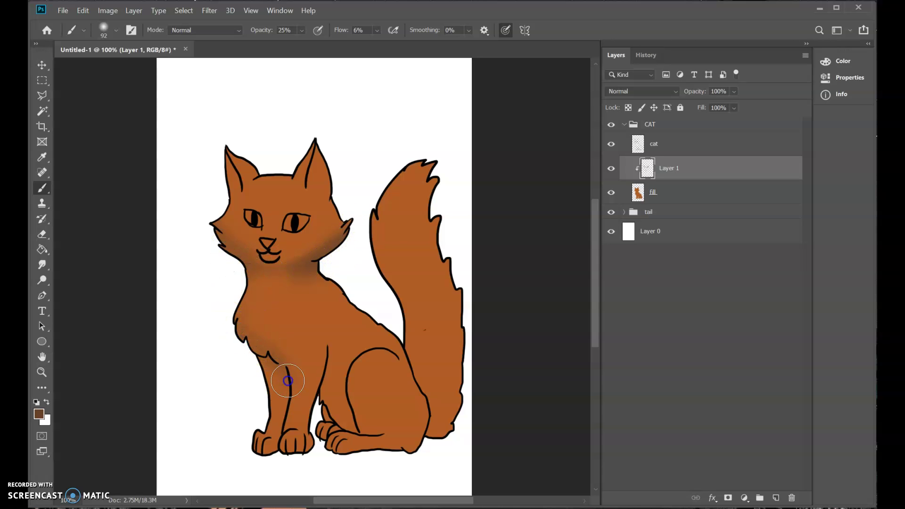
mouse_move(219, 323)
left_mouse_down()
mouse_move(289, 360)
mouse_move(268, 347)
mouse_move(290, 386)
mouse_move(277, 455)
mouse_move(250, 453)
mouse_move(283, 456)
mouse_move(303, 446)
mouse_move(323, 356)
mouse_move(326, 404)
mouse_move(327, 380)
mouse_move(343, 414)
mouse_move(338, 368)
mouse_move(351, 425)
mouse_move(332, 404)
left_mouse_up()
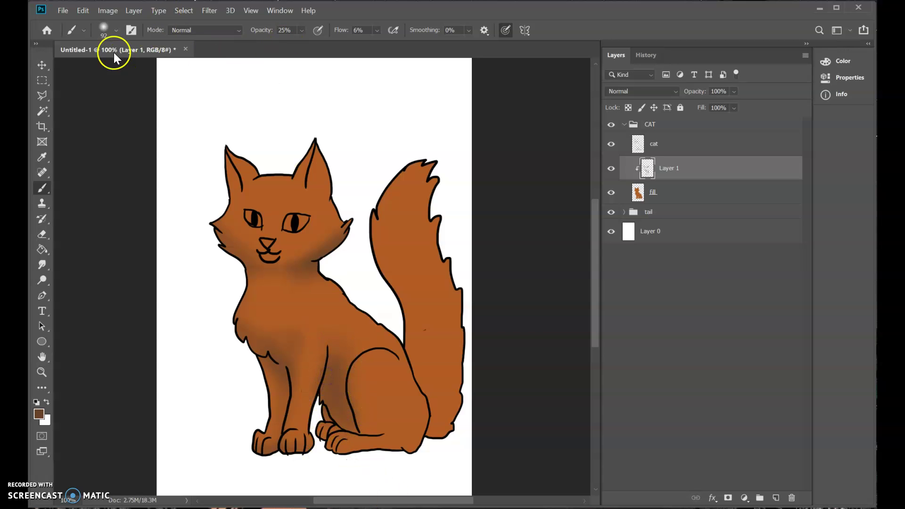
Switch to a 100%-hardness brush with low flow and shade the tail and hind leg
left_click(103, 29)
left_click_drag(111, 92, 172, 94)
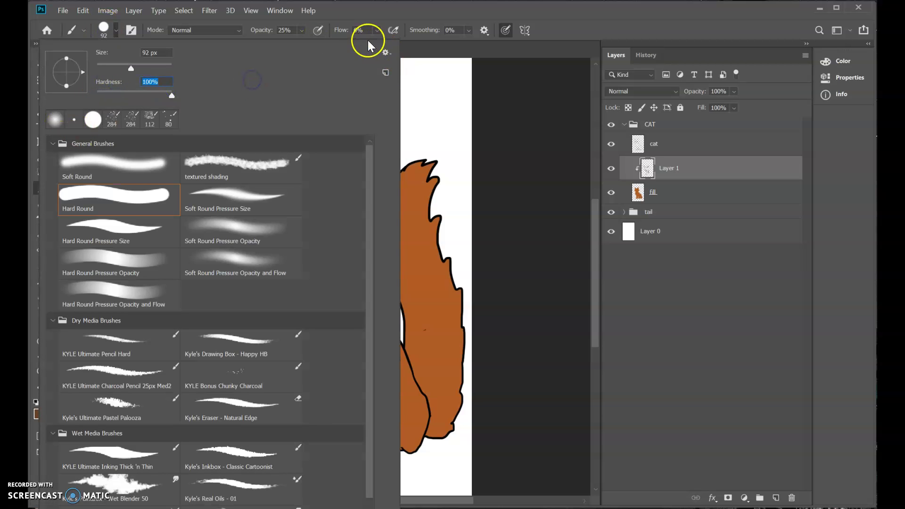
left_click(422, 238)
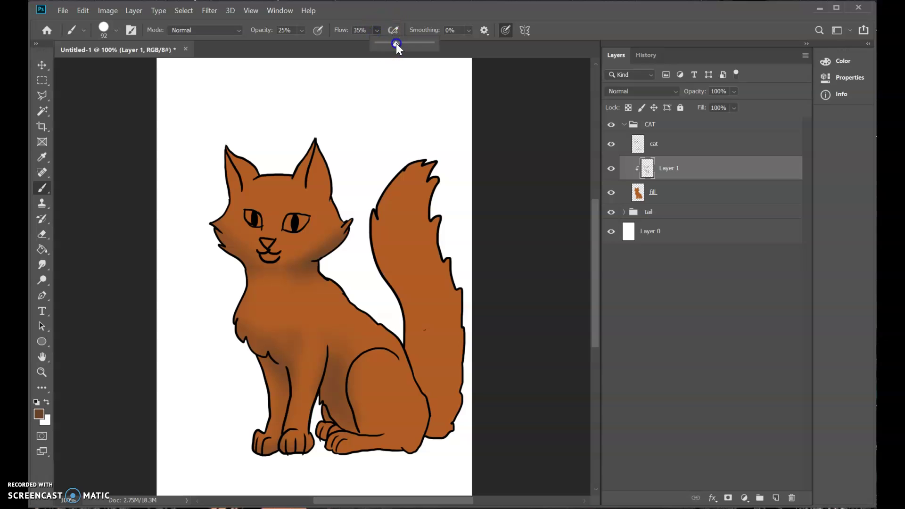
mouse_move(432, 215)
left_mouse_down()
mouse_move(362, 396)
mouse_move(352, 388)
mouse_move(372, 428)
mouse_move(387, 427)
left_mouse_up()
mouse_move(353, 372)
left_mouse_down()
mouse_move(360, 368)
mouse_move(370, 402)
mouse_move(433, 424)
mouse_move(408, 450)
mouse_move(329, 430)
mouse_move(334, 418)
mouse_move(297, 349)
mouse_move(234, 320)
mouse_move(271, 344)
mouse_move(289, 320)
mouse_move(281, 365)
mouse_move(288, 386)
mouse_move(275, 436)
mouse_move(255, 440)
mouse_move(313, 449)
mouse_move(335, 352)
mouse_move(319, 366)
mouse_move(323, 387)
mouse_move(329, 347)
mouse_move(327, 398)
left_mouse_up()
mouse_move(321, 445)
left_mouse_down()
mouse_move(377, 408)
mouse_move(383, 430)
mouse_move(416, 369)
mouse_move(434, 392)
left_mouse_up()
Shade the cheeks, chin, ears, around the eyes, nose and muzzle
left_click(218, 269)
mouse_move(278, 262)
left_mouse_down()
mouse_move(317, 255)
mouse_move(356, 226)
left_mouse_up()
mouse_move(315, 157)
left_mouse_down()
mouse_move(303, 151)
mouse_move(319, 163)
mouse_move(307, 185)
left_mouse_up()
mouse_move(239, 159)
left_mouse_down()
mouse_move(216, 196)
mouse_move(233, 217)
mouse_move(253, 216)
mouse_move(243, 210)
mouse_move(247, 228)
left_mouse_up()
left_click(306, 217)
left_click_drag(306, 218, 298, 210)
mouse_move(273, 243)
left_mouse_down()
mouse_move(263, 242)
mouse_move(277, 259)
mouse_move(283, 247)
mouse_move(283, 262)
mouse_move(270, 283)
left_mouse_up()
left_click(338, 308)
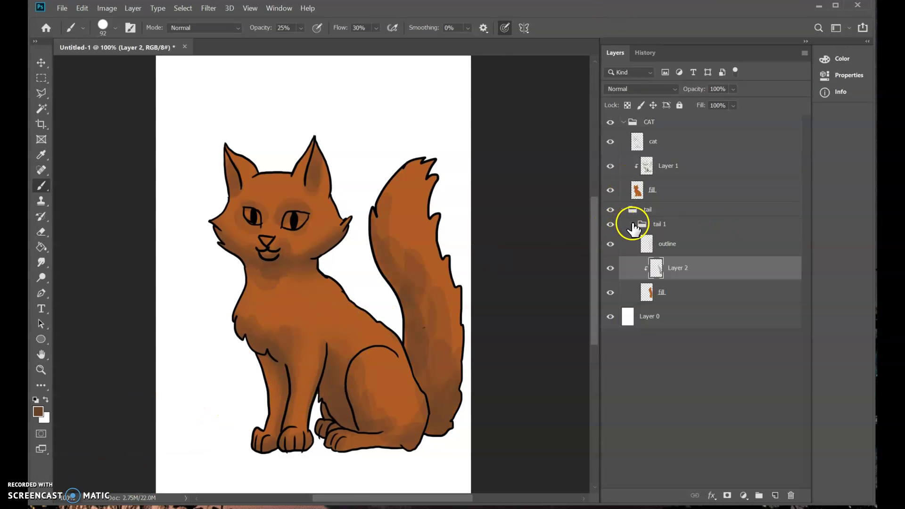
Collapse the tail 1 and tail groups and target the cat linework layer
left_click(632, 224)
left_click(623, 210)
left_click(655, 149)
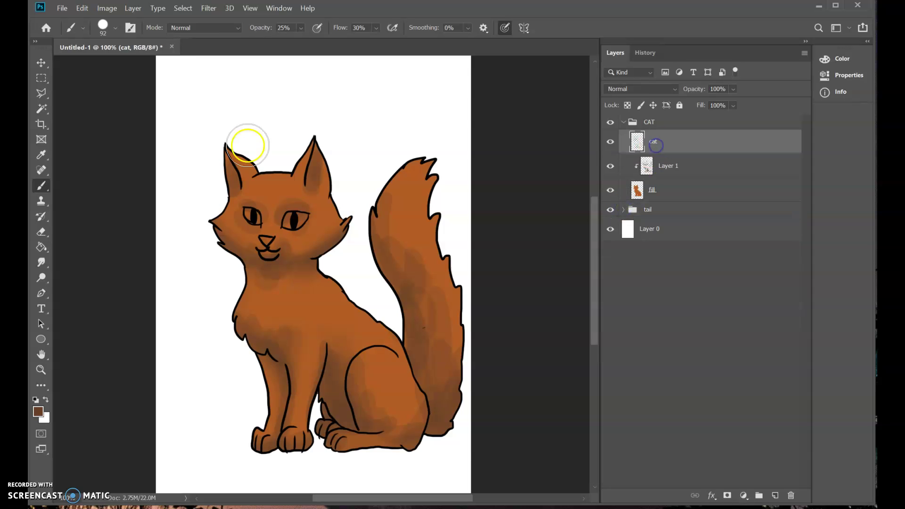
left_click(41, 92)
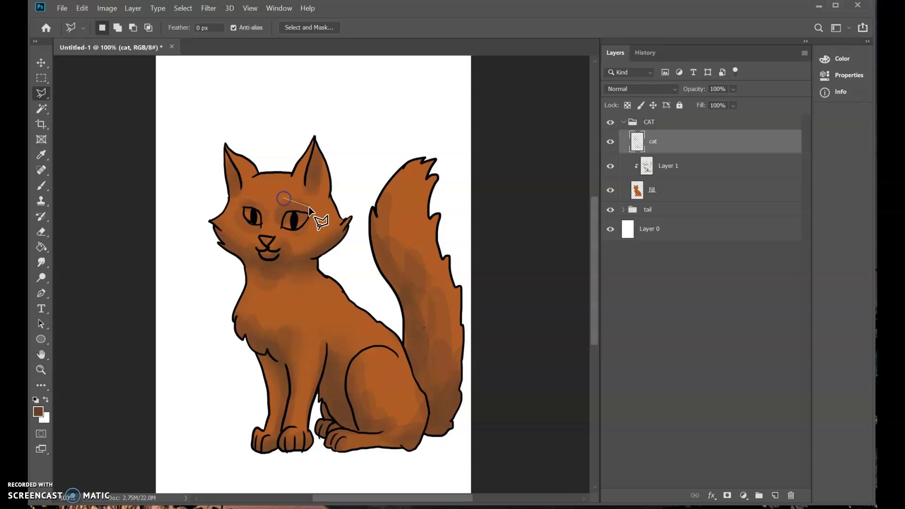
Lasso around both eyes on the cat layer and cut the eye linework out
left_click(281, 233)
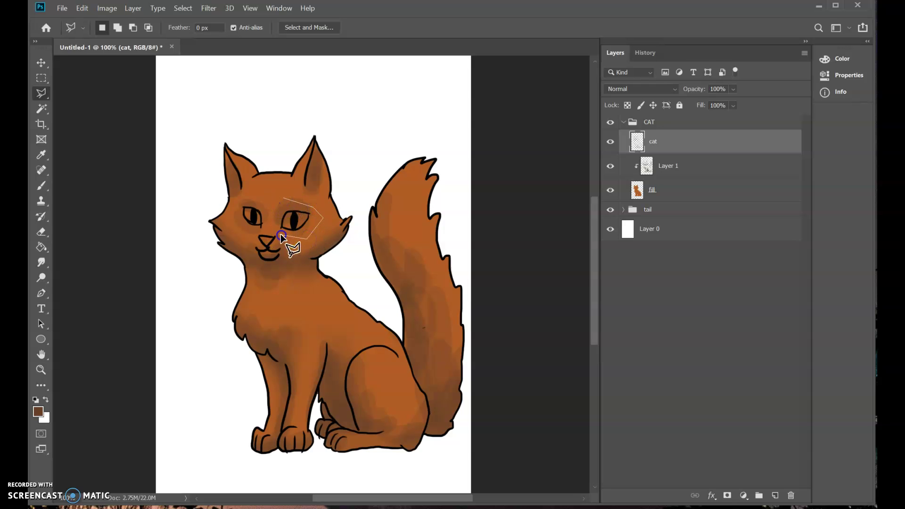
left_click(252, 190)
left_click(683, 143)
key("Delete")
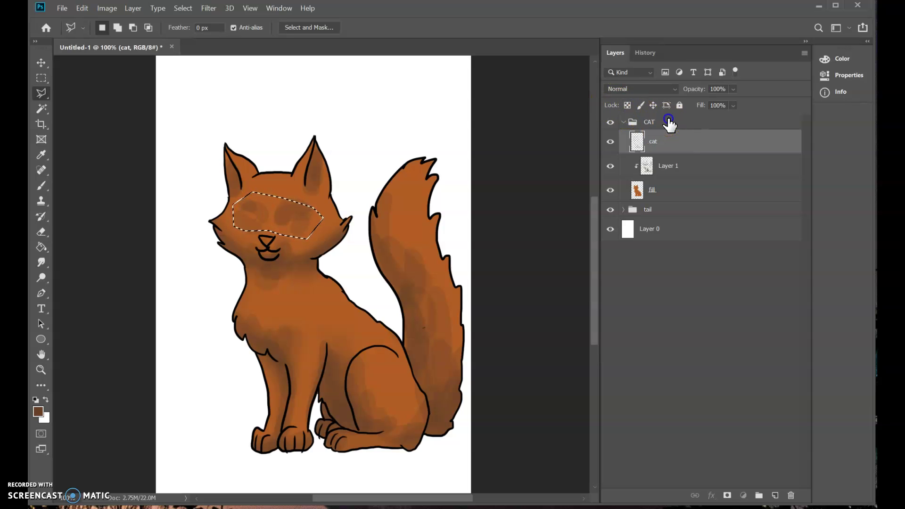
Create a new group holding a layer for the eyes and name it 'EYES [fixed]'
left_click(667, 119)
left_click(761, 495)
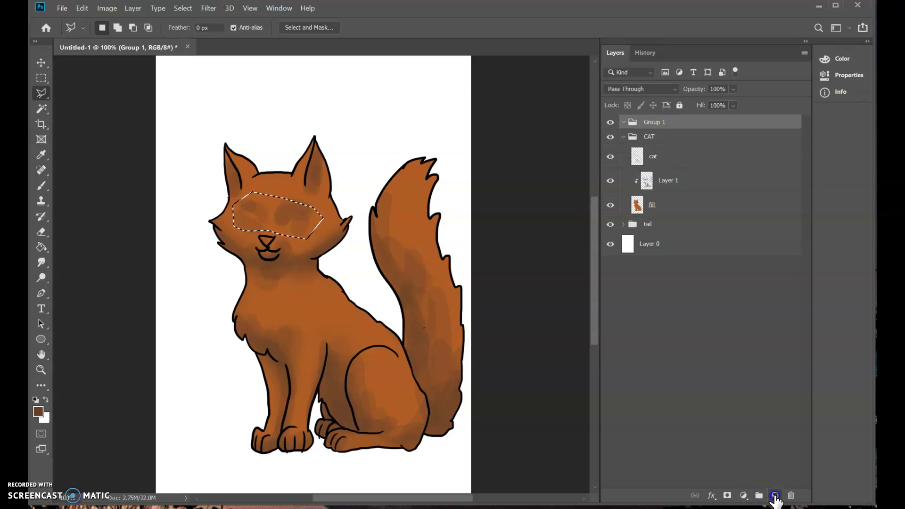
left_click(775, 495)
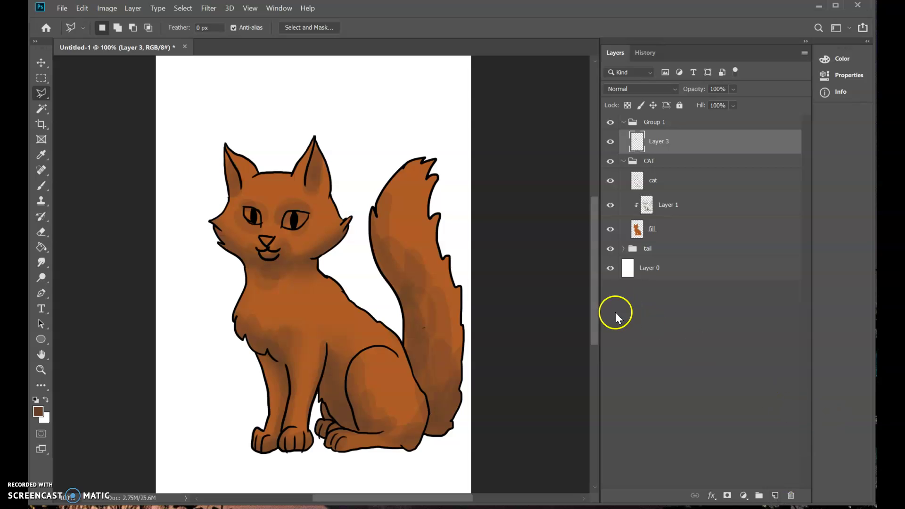
left_click(610, 124)
left_click(610, 124)
double_click(655, 122)
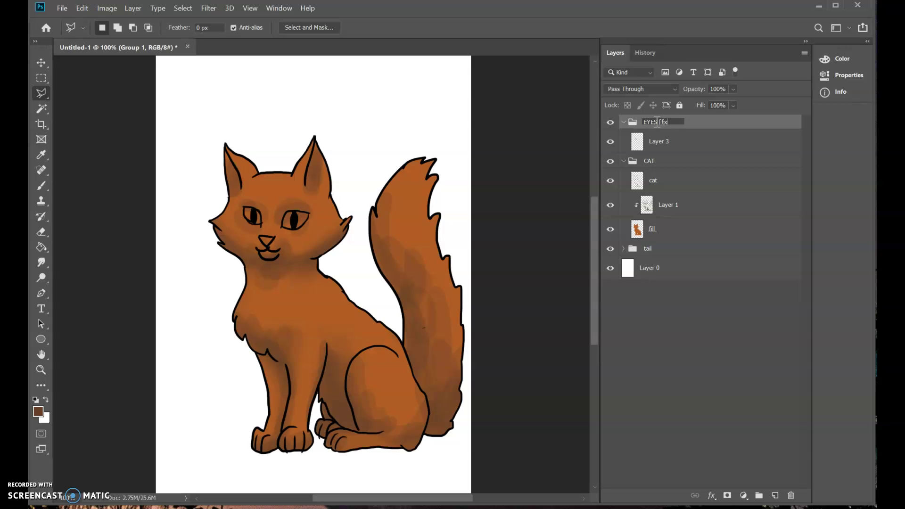
type("EYES [fixed]")
key("Return")
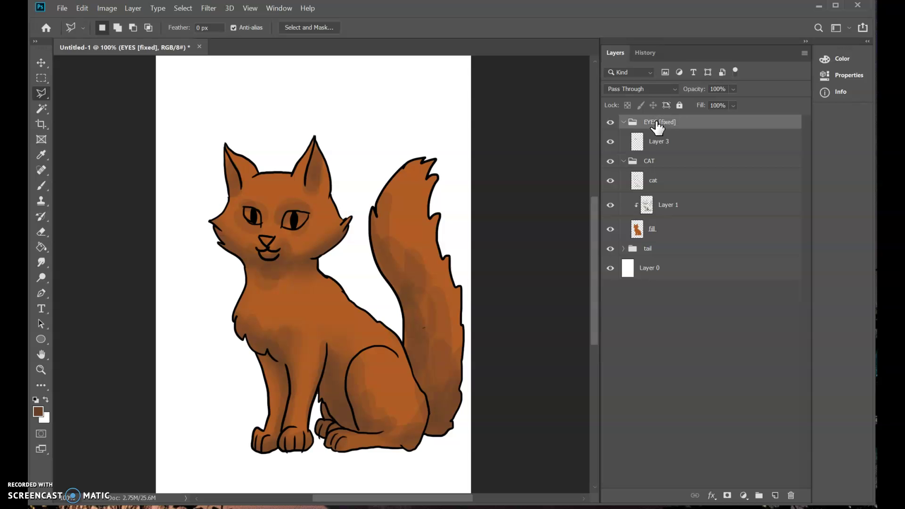
left_click(702, 148)
Add Layer 4 below Layer 3 and select the eye interiors, contracted by 2 pixels
left_click(771, 492)
left_click_drag(676, 146, 683, 173)
left_click(679, 146)
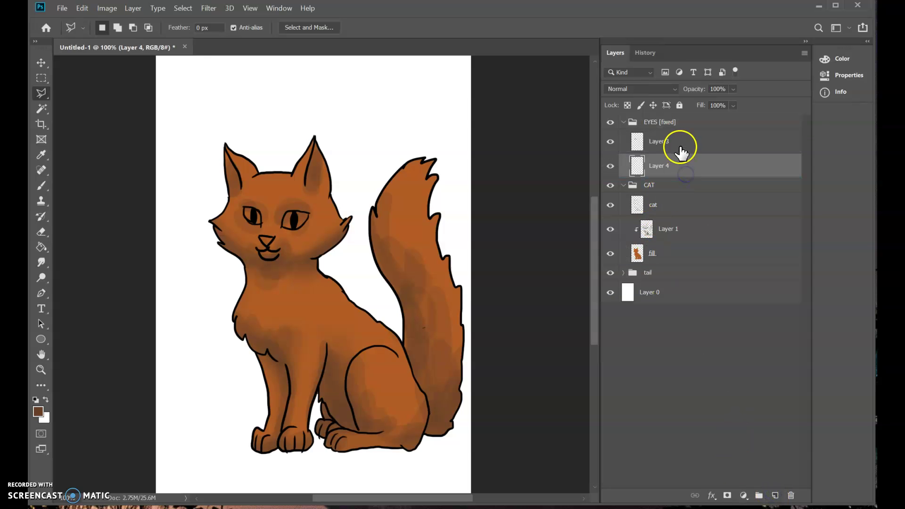
left_click(41, 108)
left_click(338, 131)
left_click(178, 9)
left_click(182, 8)
left_click(252, 166)
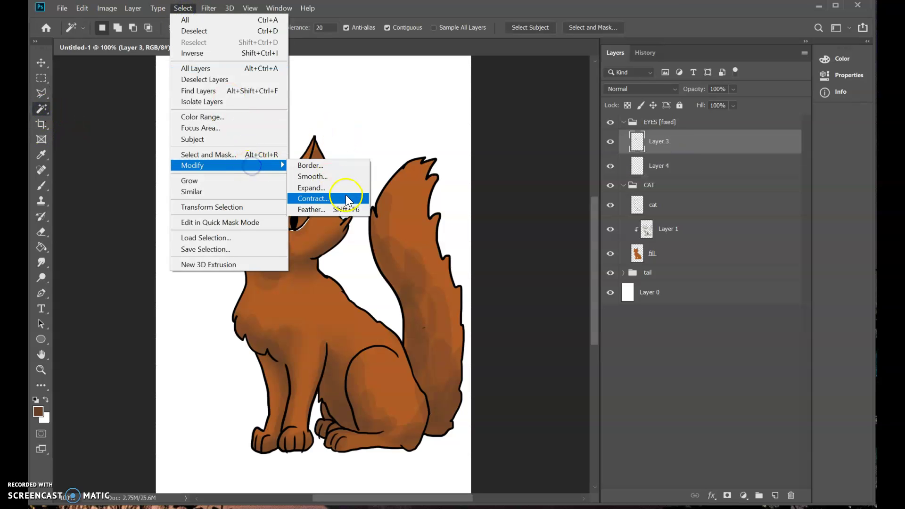
left_click(346, 195)
left_click(778, 140)
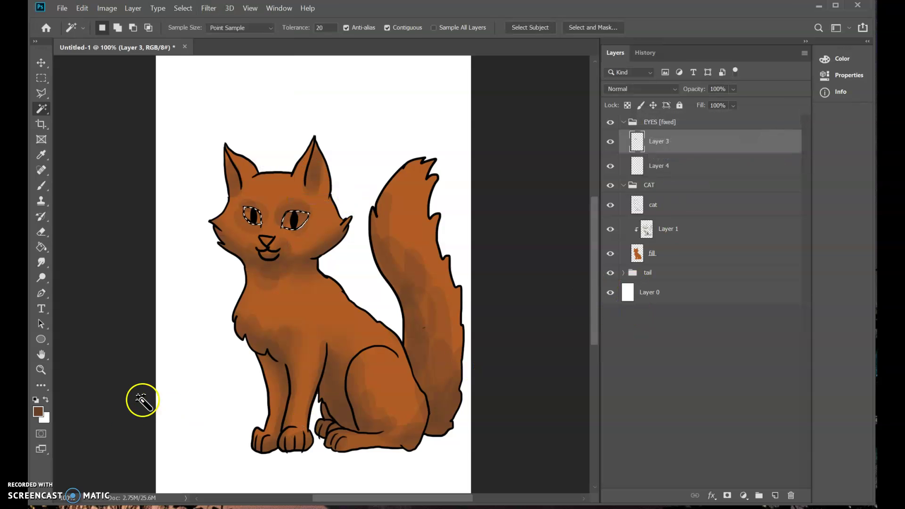
Pick a green foreground, bucket-fill the eyes on Layer 4, then deselect
left_click(38, 411)
left_click(423, 294)
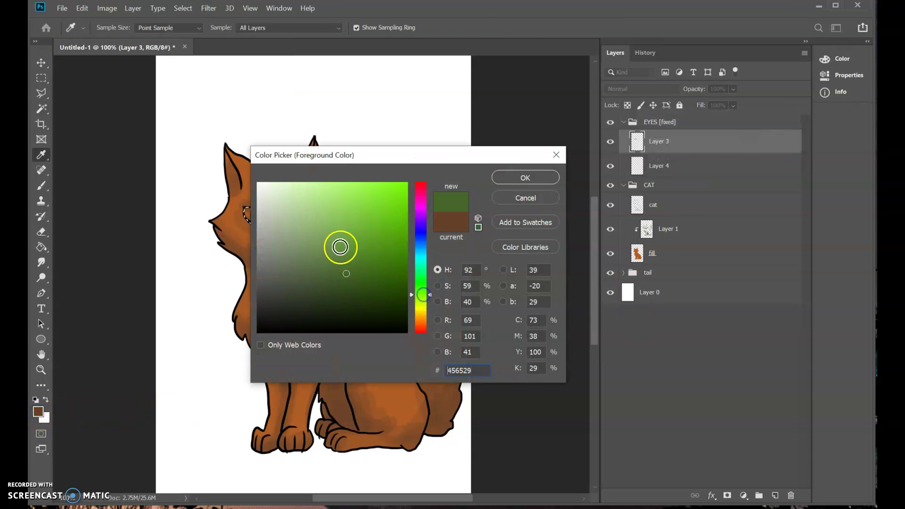
left_click(337, 243)
left_click(532, 175)
left_click(47, 254)
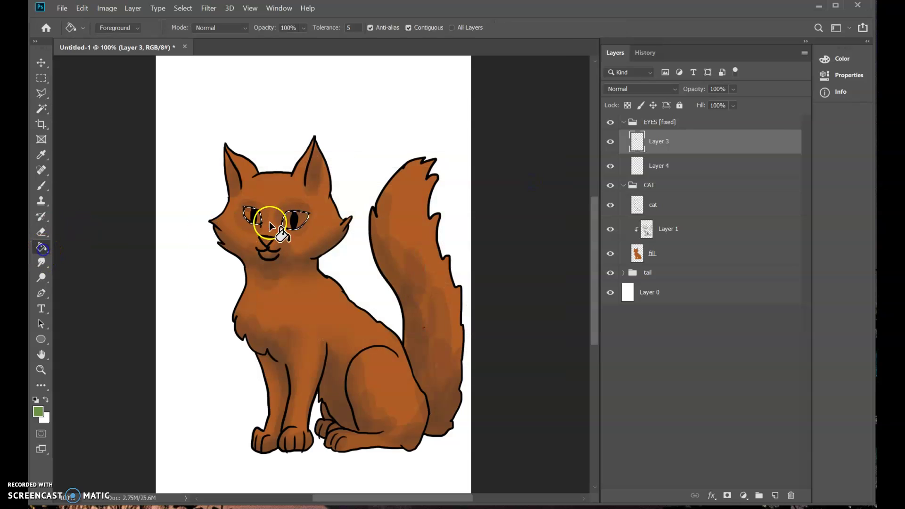
left_click(733, 163)
left_click(332, 221)
left_click(41, 78)
left_click(304, 112)
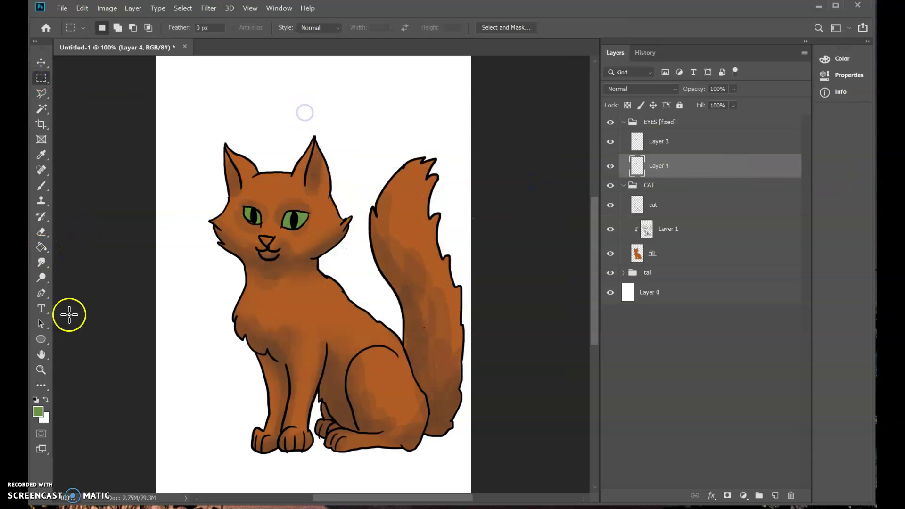
Zoom in on the cat's face, add a layer clipped to the eye fill, and name the eye layers outline, fill and shading
left_click(41, 370)
left_click(285, 178)
left_click(264, 270)
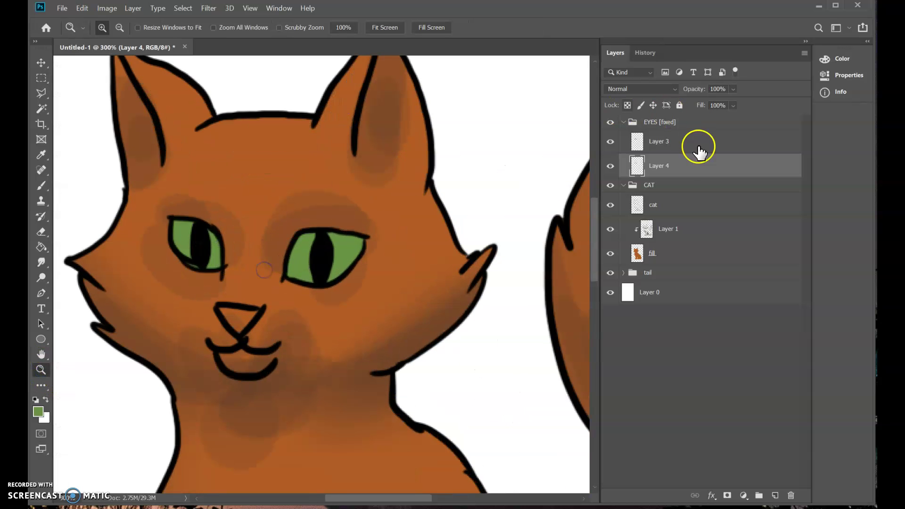
left_click(775, 495)
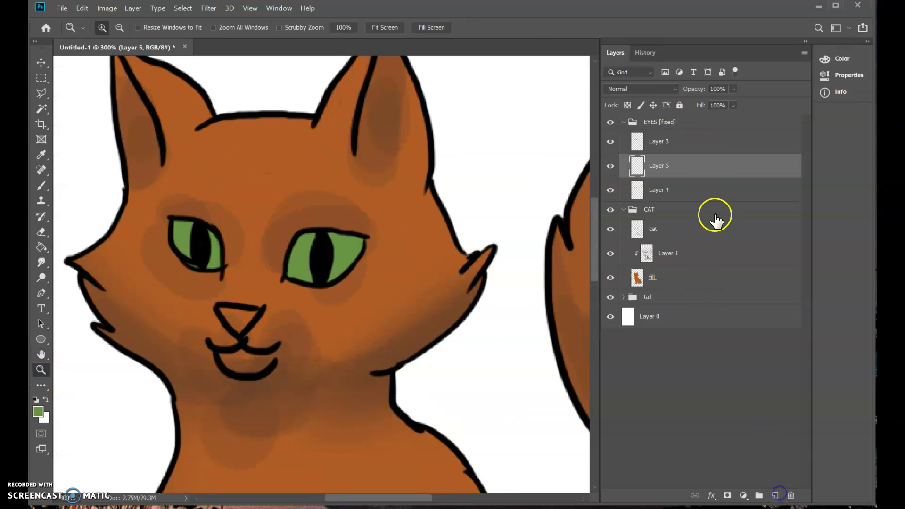
left_click(693, 173, "alt")
double_click(656, 190)
type("fill")
key("Return")
double_click(658, 141)
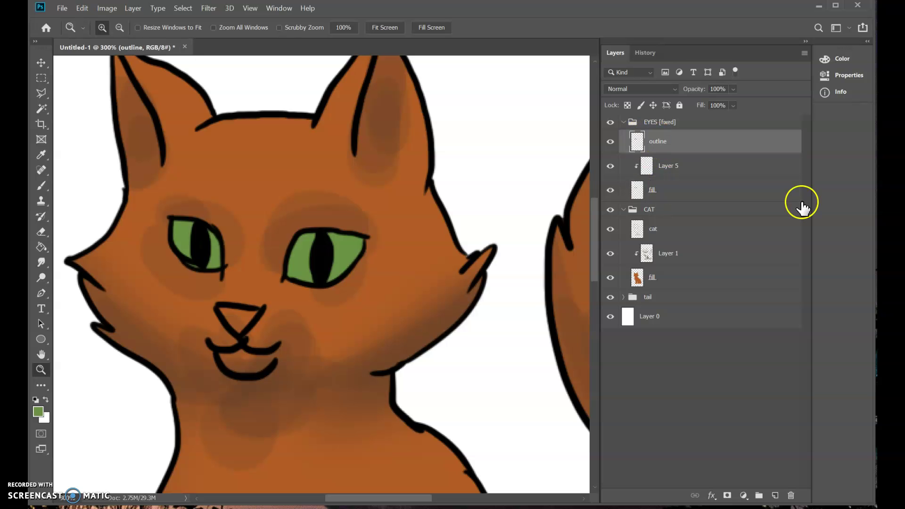
double_click(668, 166)
type("shading")
key("Return")
With a 15 px dark green brush at 100% flow, shade along both eyes' tops
left_click(41, 185)
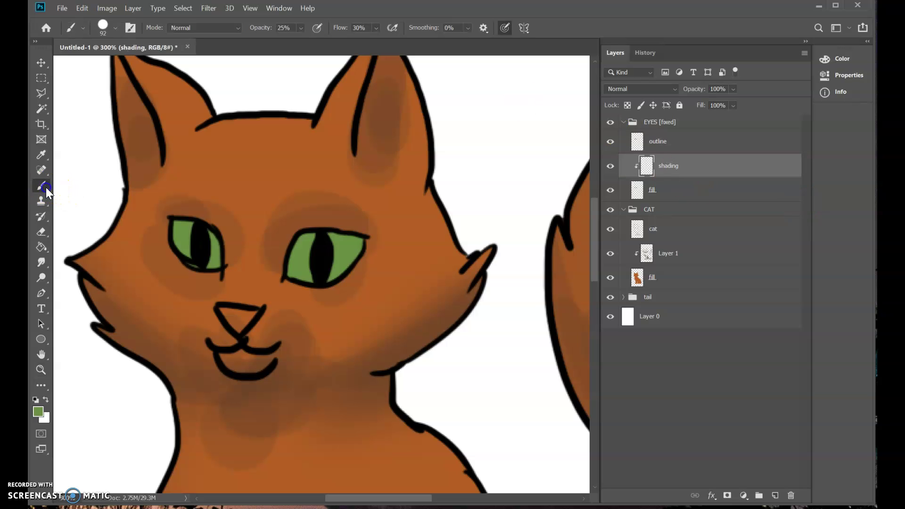
left_click(38, 414)
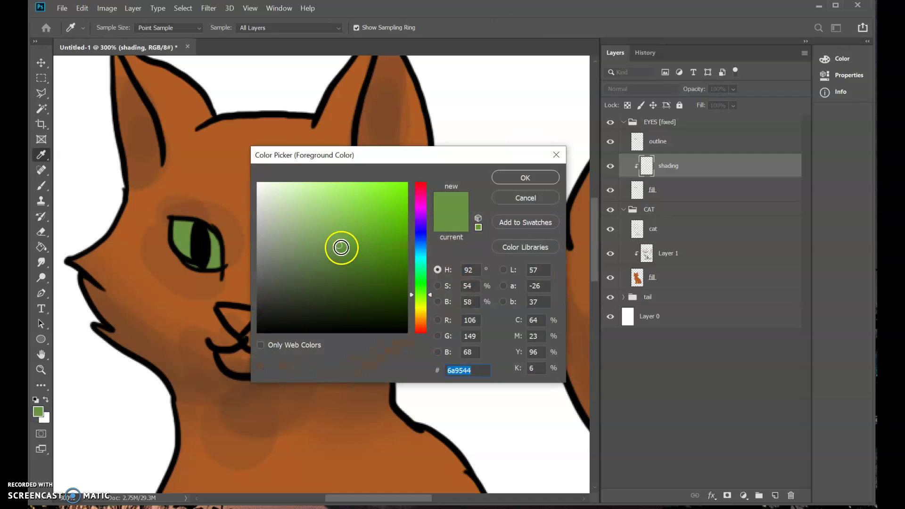
left_click_drag(342, 245, 342, 286)
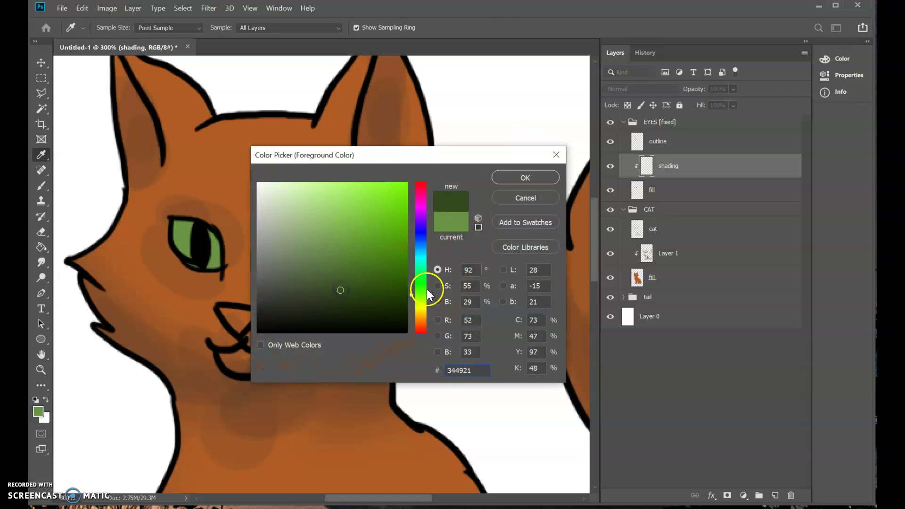
left_click_drag(426, 290, 421, 282)
left_click(500, 178)
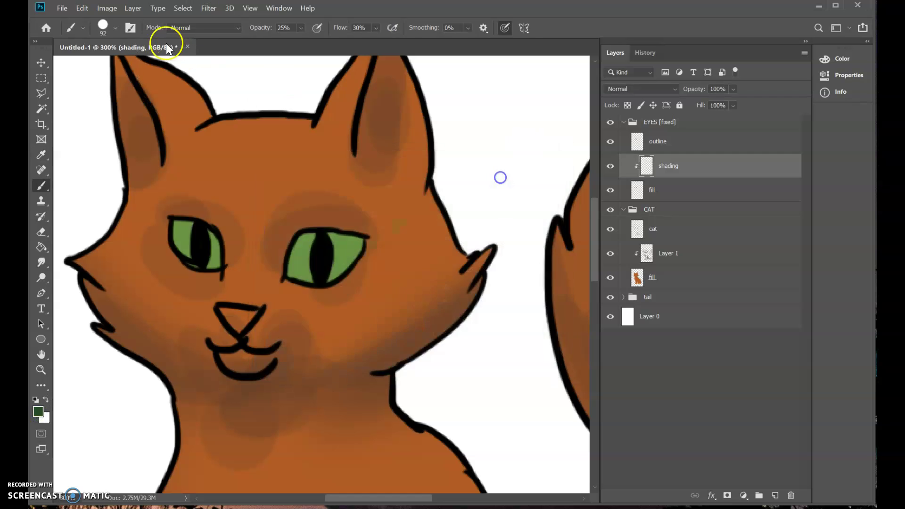
left_click(372, 33)
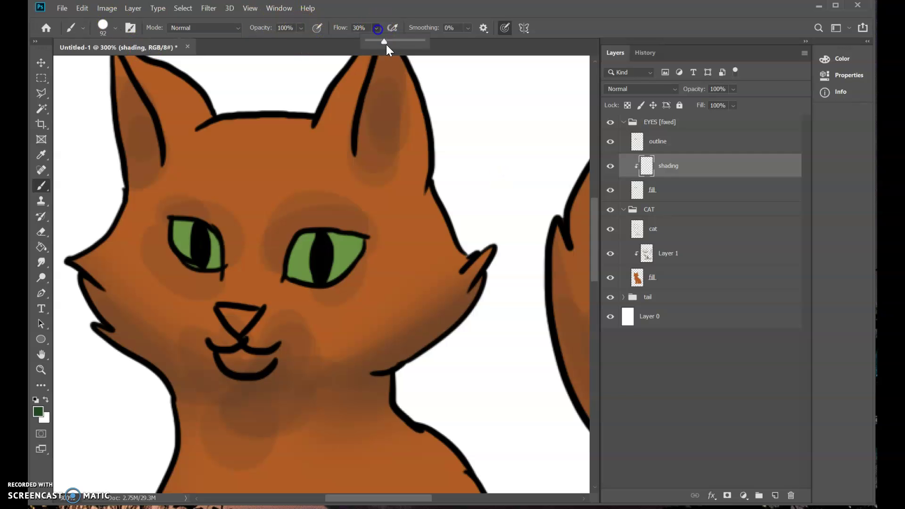
left_click(107, 31)
left_click_drag(112, 61, 97, 67)
left_click(473, 19)
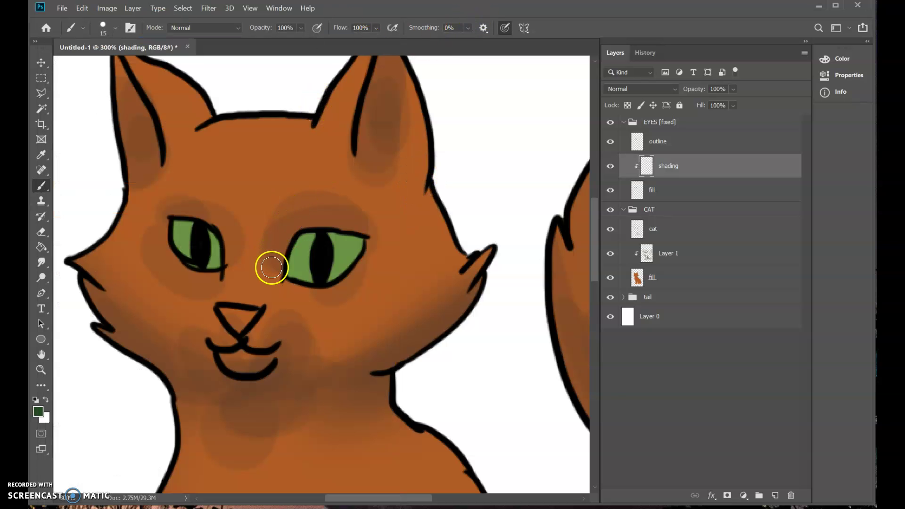
mouse_move(270, 264)
left_mouse_down()
mouse_move(321, 234)
mouse_move(381, 234)
mouse_move(293, 239)
left_mouse_up()
left_click_drag(183, 204, 153, 222)
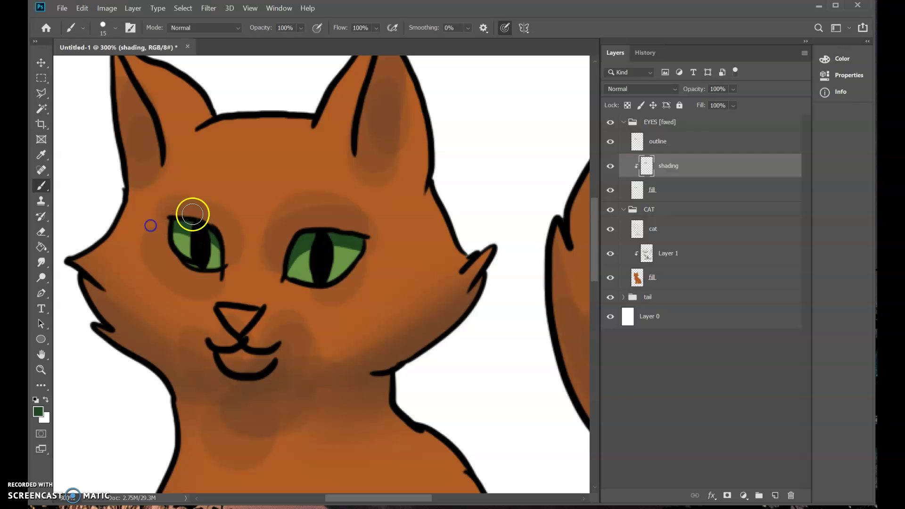
Add a new layer above the eye outline and make white the painting colour
left_click(687, 150)
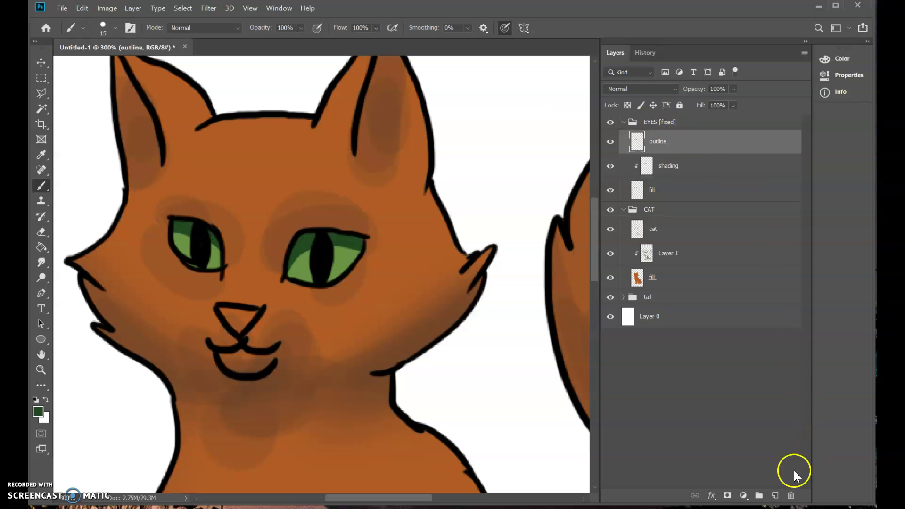
left_click(775, 495)
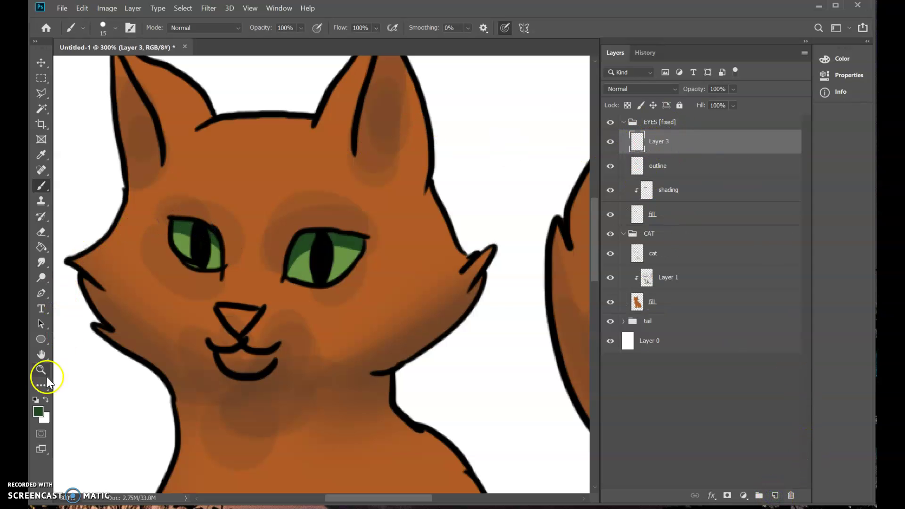
left_click(46, 399)
left_click(38, 412)
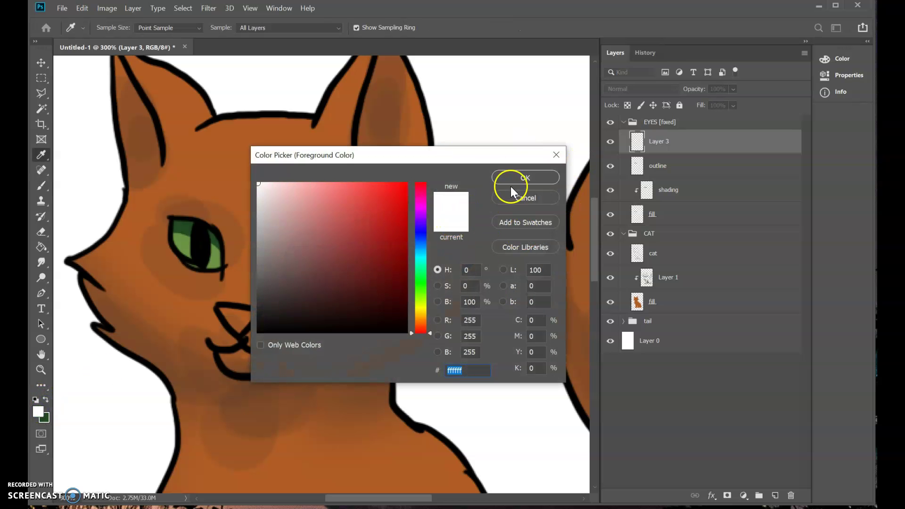
left_click(513, 186)
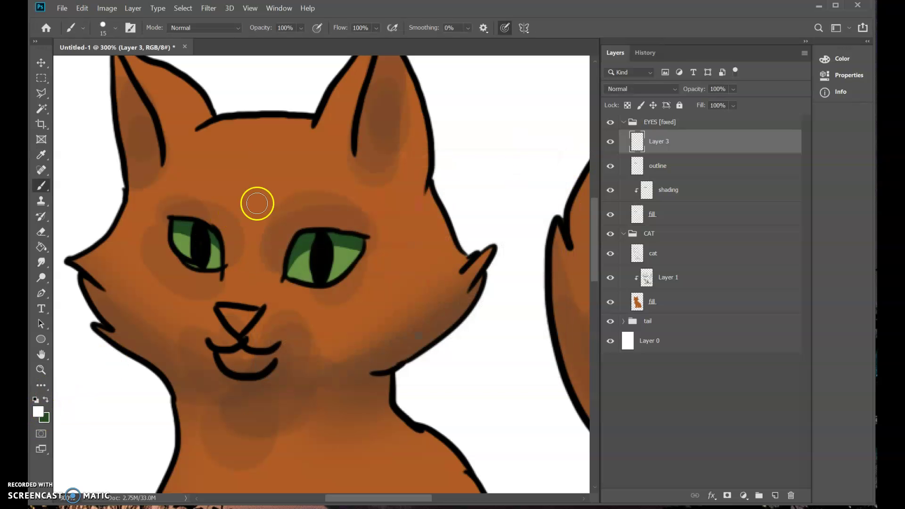
left_click(47, 400)
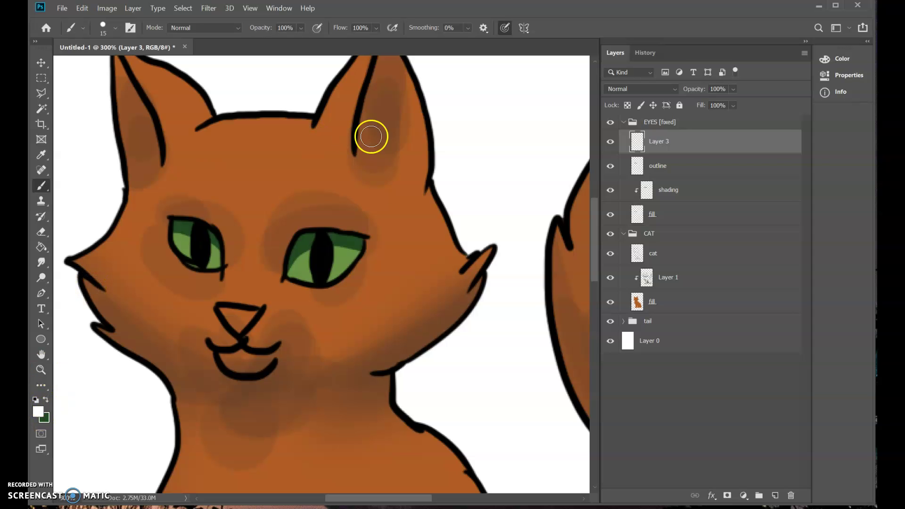
left_click(36, 401)
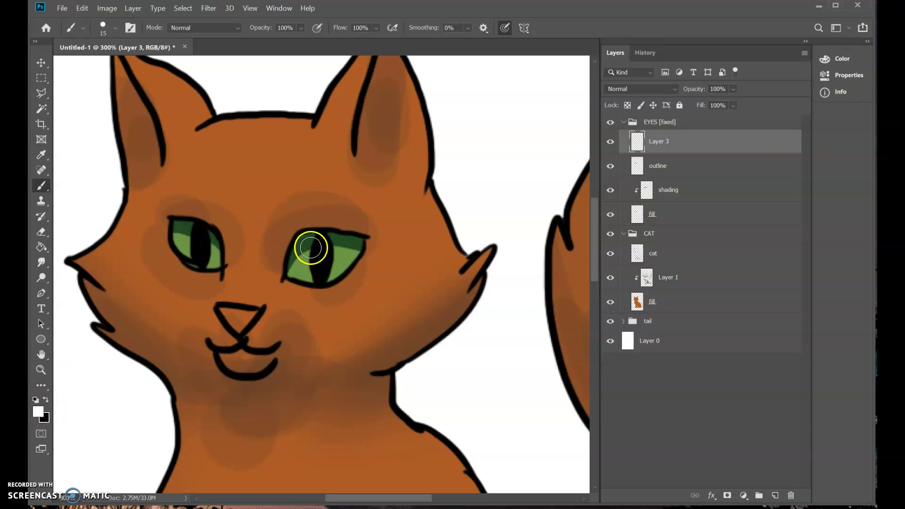
Dab one white highlight dot into the right eye and three into the left eye
left_click(307, 254)
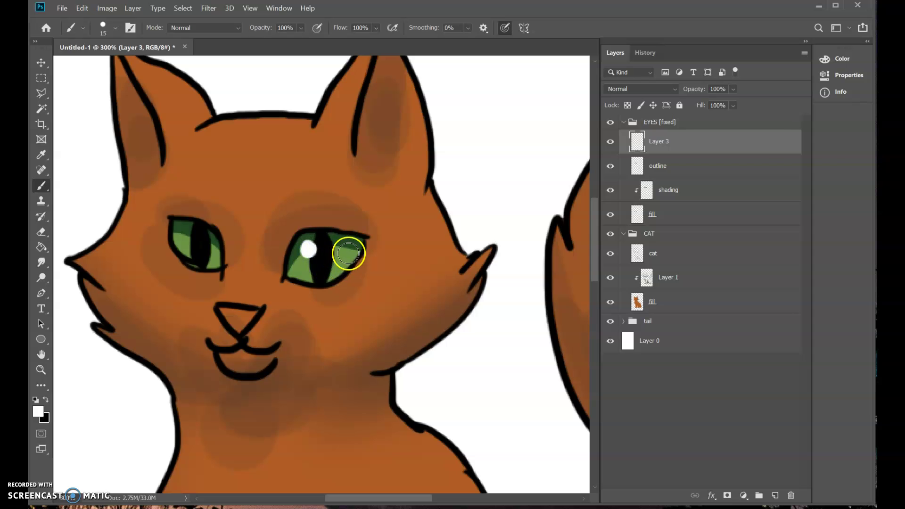
left_click(185, 231)
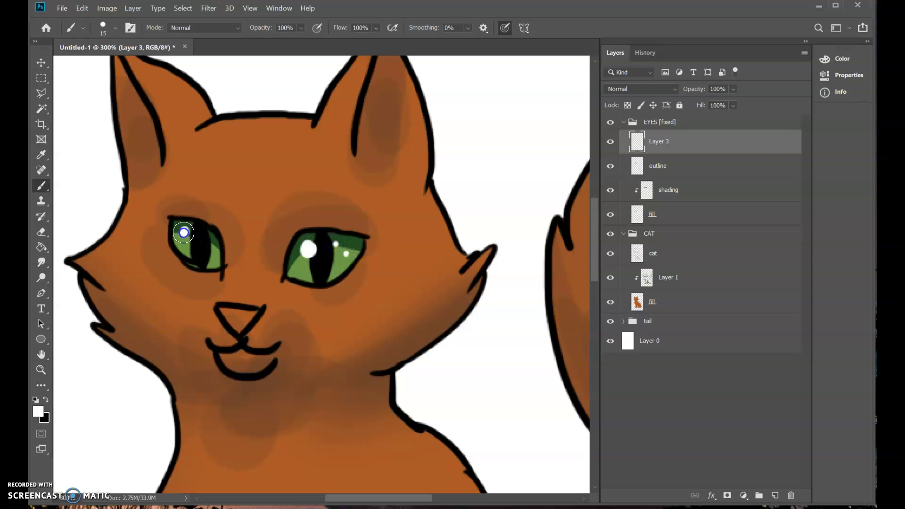
left_click(208, 243)
left_click(215, 258)
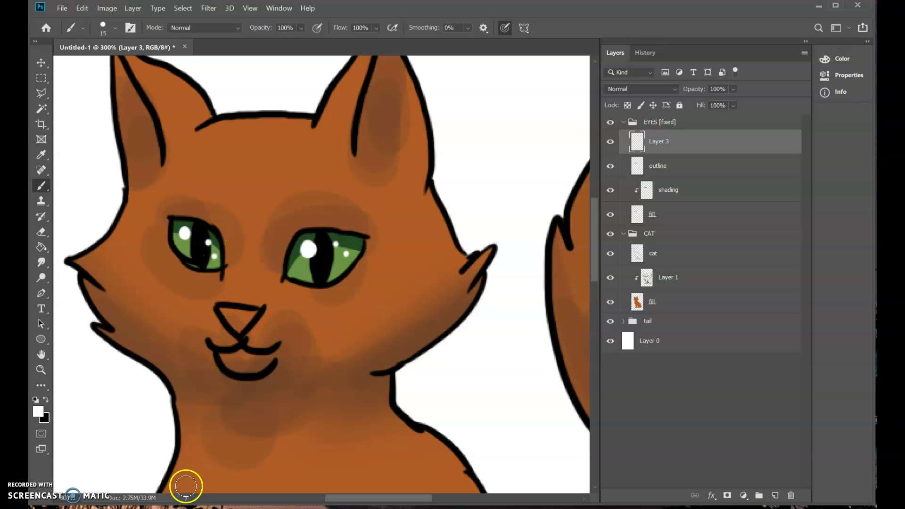
Add a new layer clipped to the eye fill layer
left_click(691, 211)
left_click(775, 495)
left_click(38, 391)
Sample the eye green, then lighten it to yellow-green #bac843 as the brush colour
left_click(38, 413)
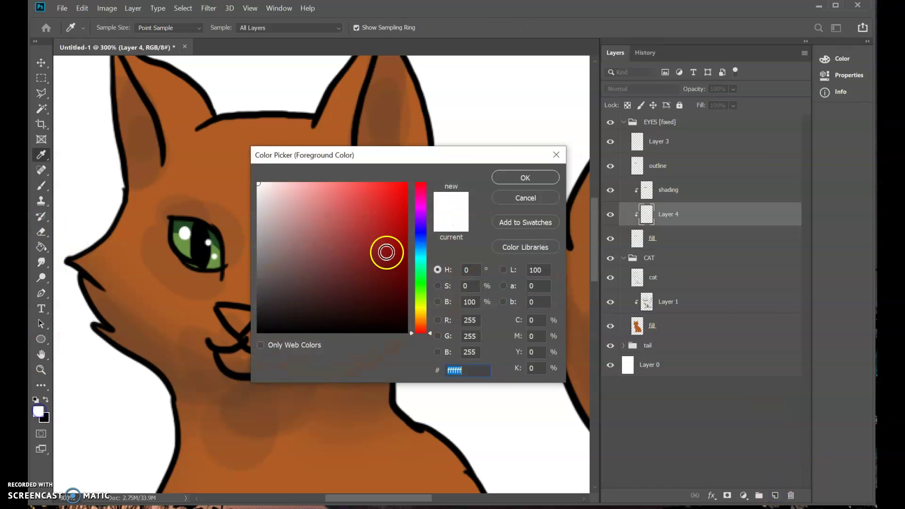
left_click_drag(487, 153, 673, 186)
left_click(358, 244)
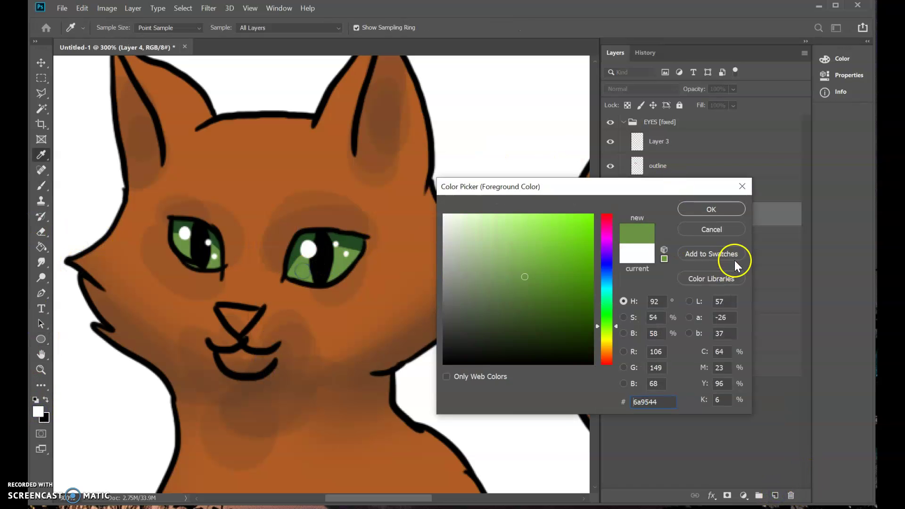
left_click(702, 208)
left_click(38, 412)
left_click_drag(540, 301, 535, 245)
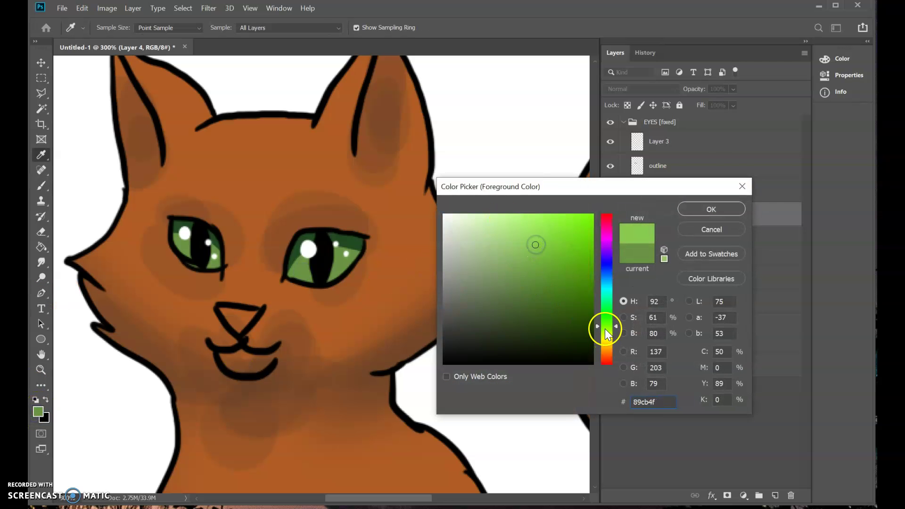
left_click_drag(604, 329, 607, 332)
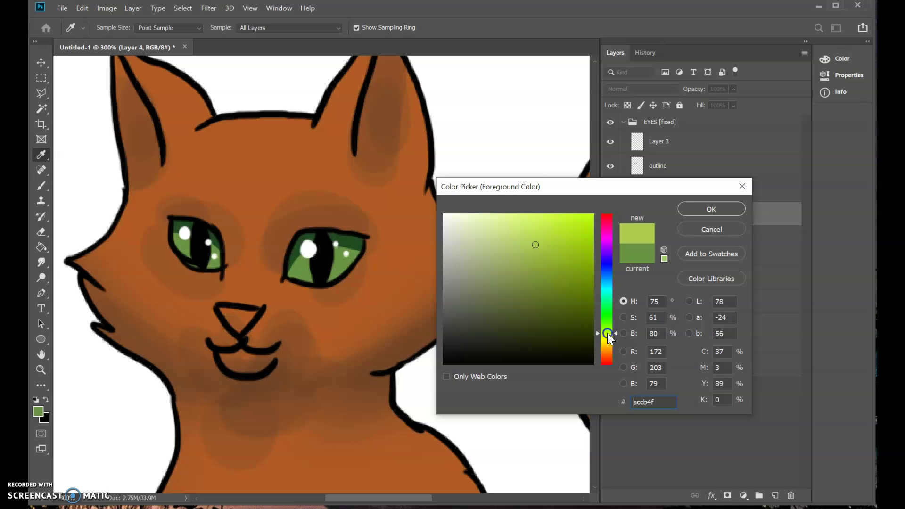
left_click_drag(535, 245, 543, 247)
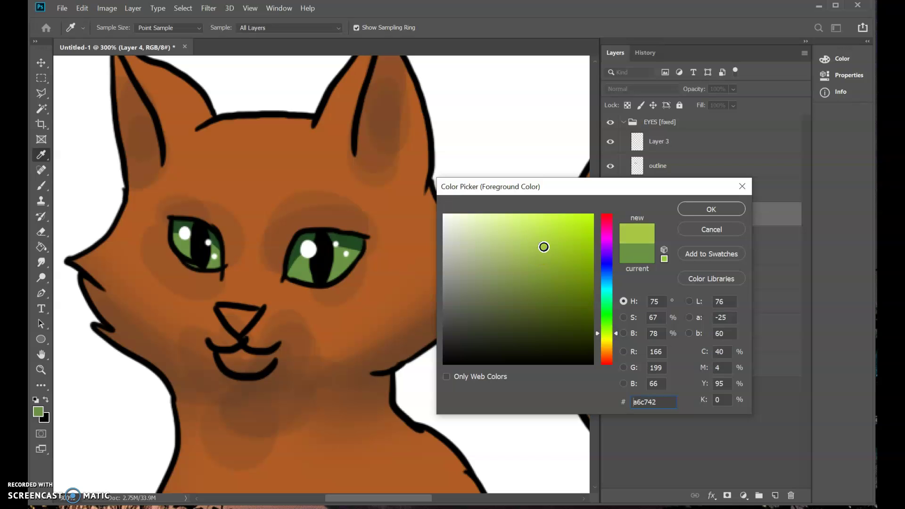
left_click(691, 209)
key("b")
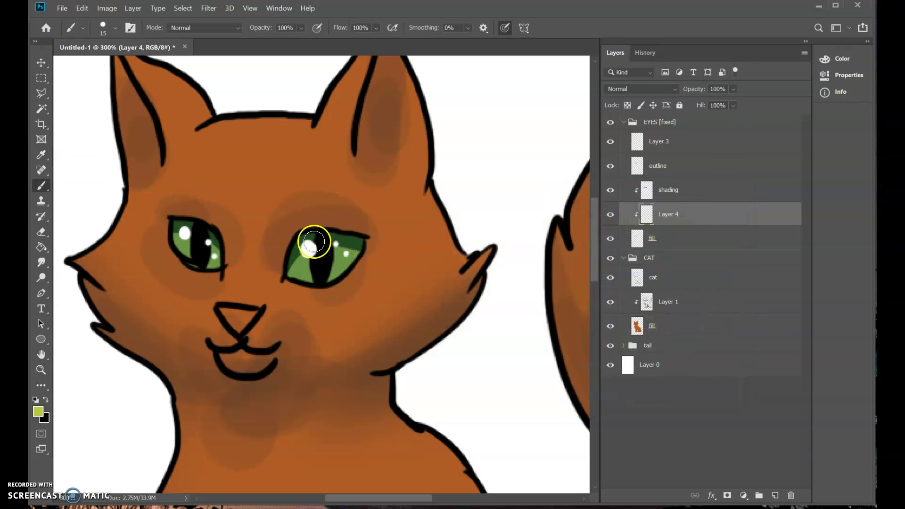
Brush yellow-green shading across the lower parts of the right and left irises
left_click(295, 270)
mouse_move(305, 260)
left_mouse_down()
mouse_move(339, 252)
mouse_move(334, 274)
left_mouse_up()
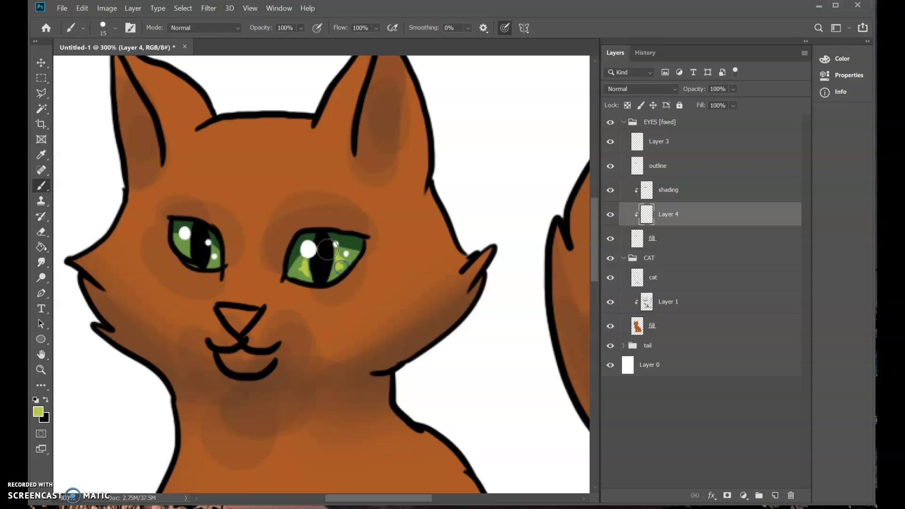
left_click(182, 240)
mouse_move(183, 246)
left_mouse_down()
mouse_move(212, 247)
mouse_move(211, 261)
left_mouse_up()
Group Layer 3 through fill into a new group named EYE SET 1 [color-picker] and expand it
left_click(660, 141)
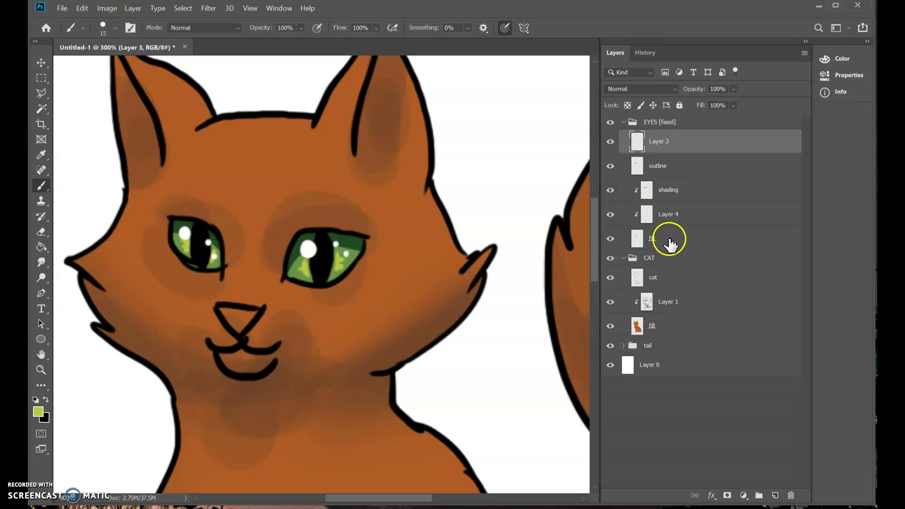
left_click(667, 239, "shift")
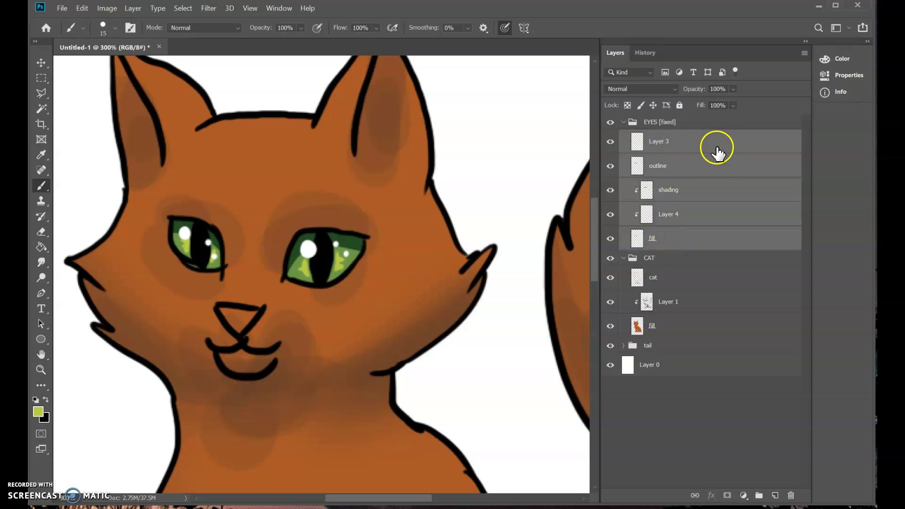
left_click(717, 147)
left_click(678, 241, "shift")
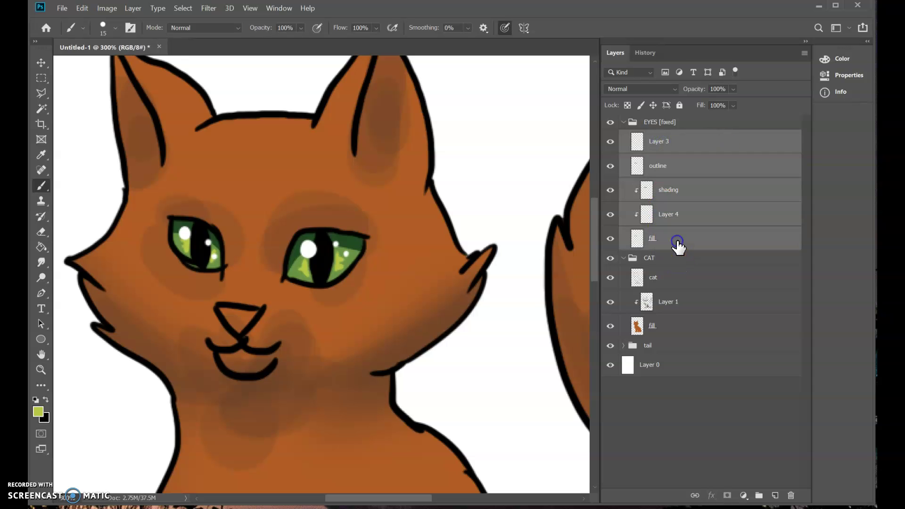
left_click_drag(678, 238, 661, 172)
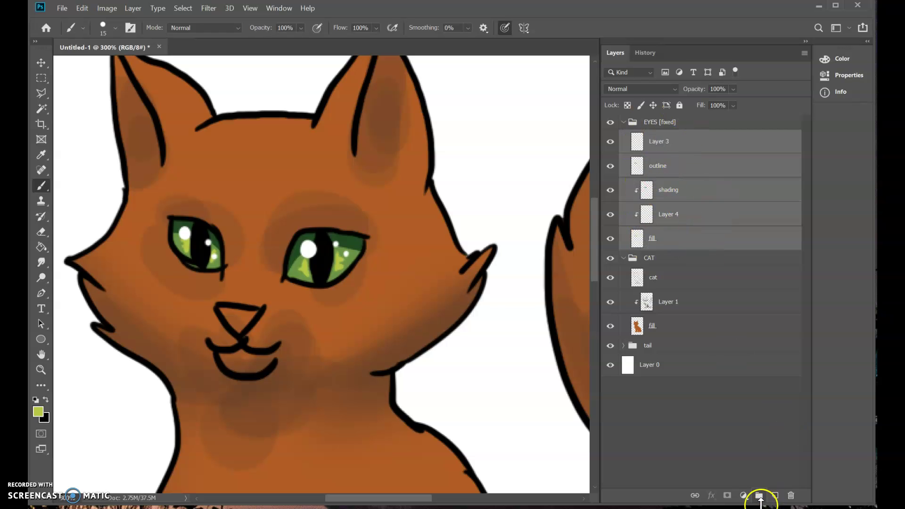
left_click(758, 496)
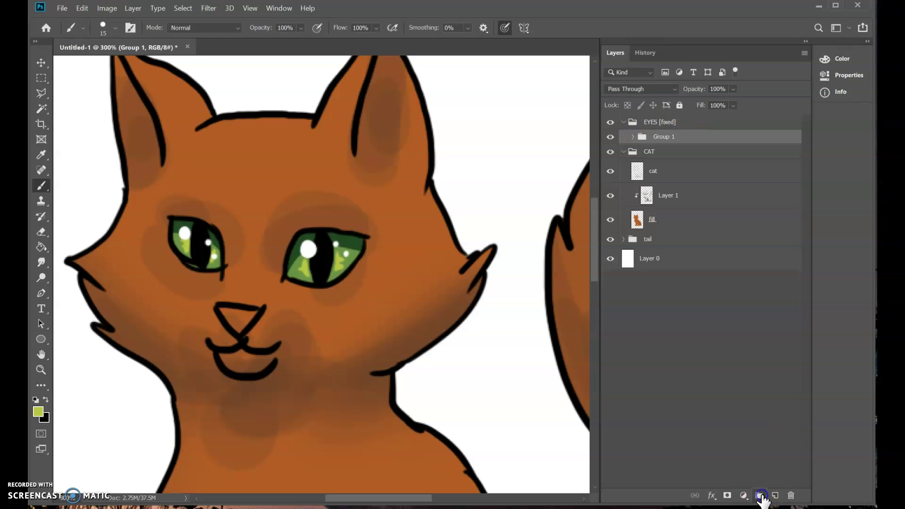
double_click(667, 137)
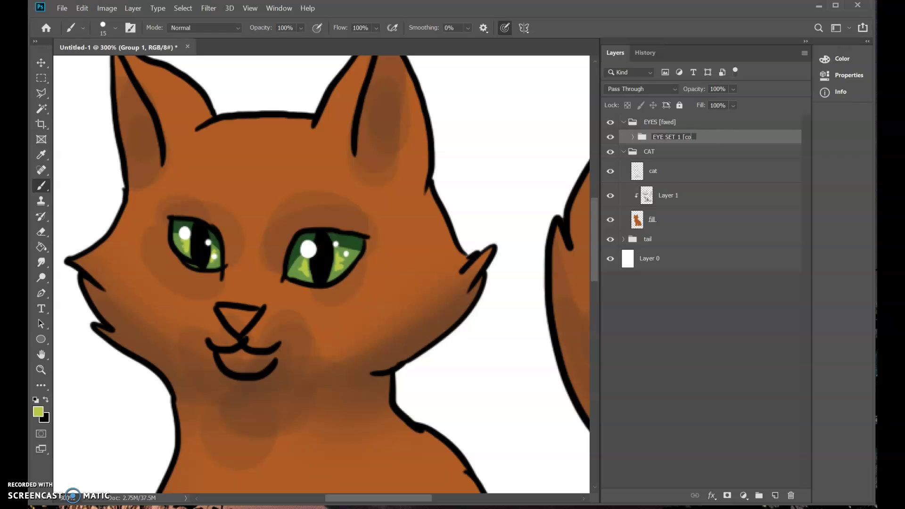
key("Return")
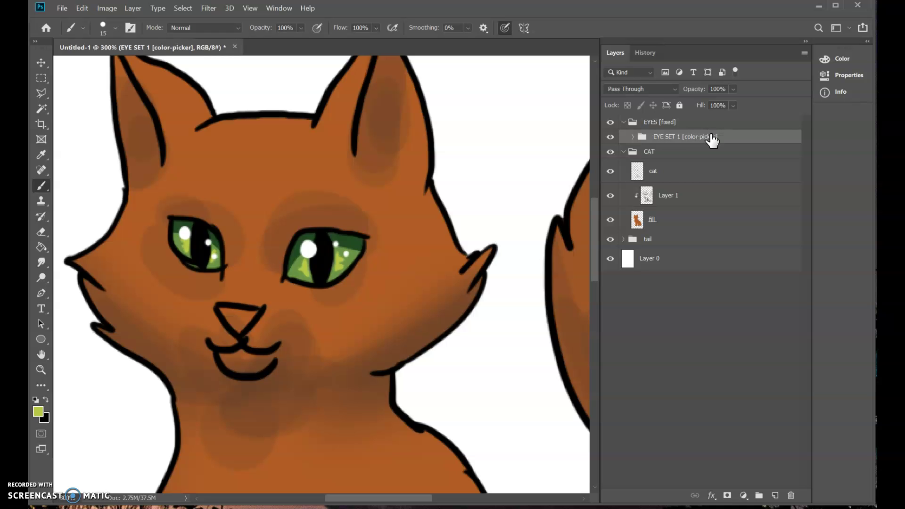
left_click(633, 137)
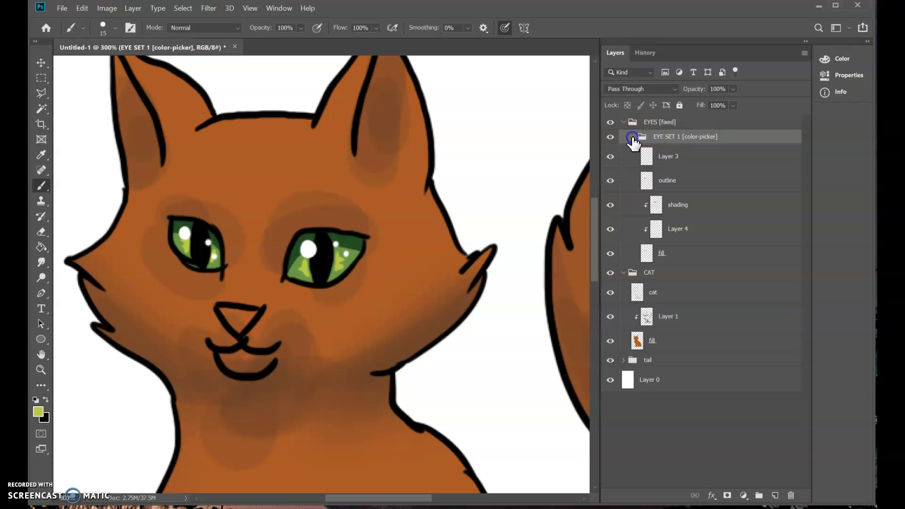
Group the five eye layers and name the group #6a9544 after the sampled eye green
left_click(681, 160)
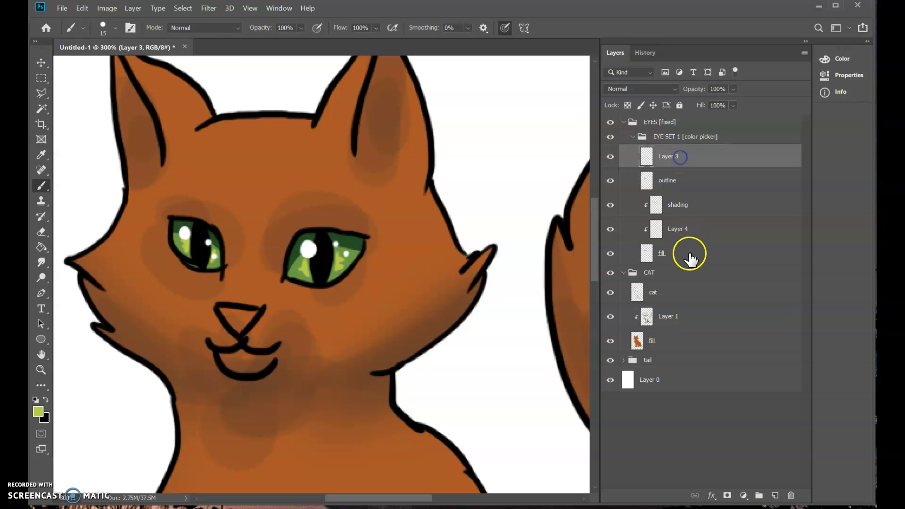
left_click(686, 255, "shift")
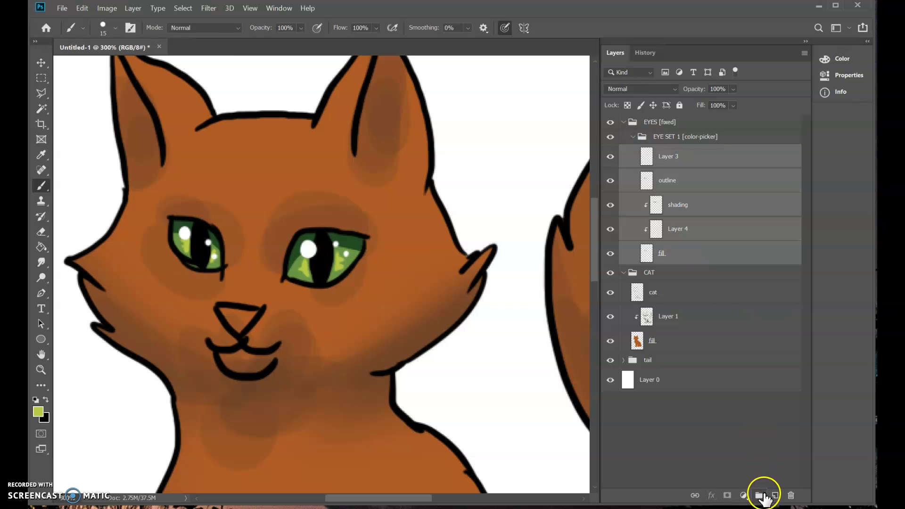
left_click(759, 495)
left_click(40, 412)
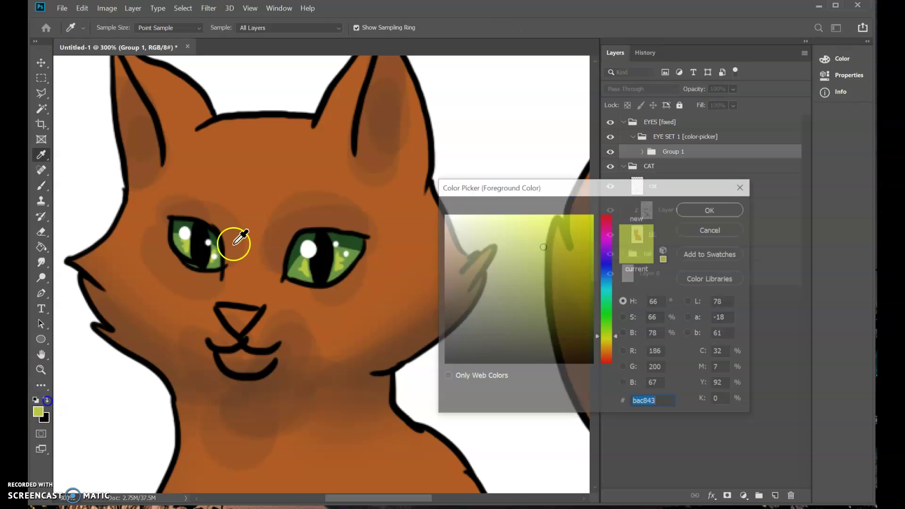
left_click(294, 270)
left_click(547, 405)
left_click(722, 209)
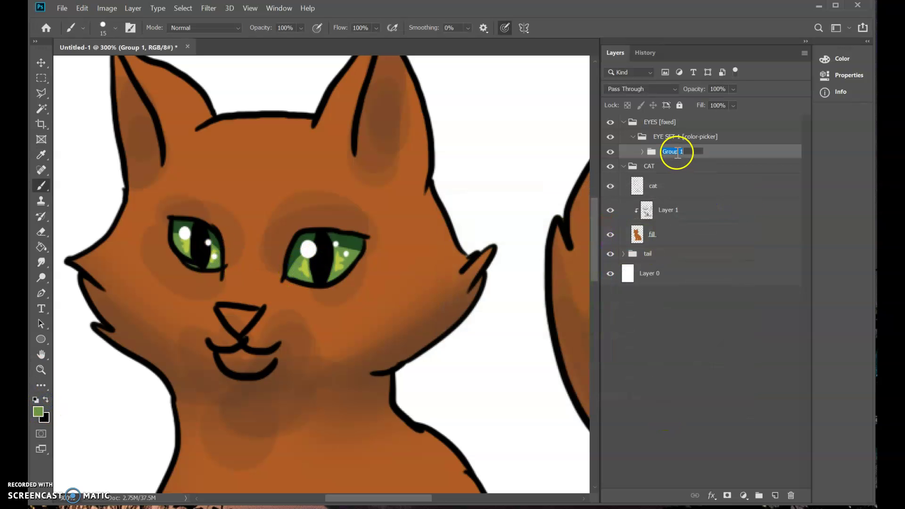
type("#")
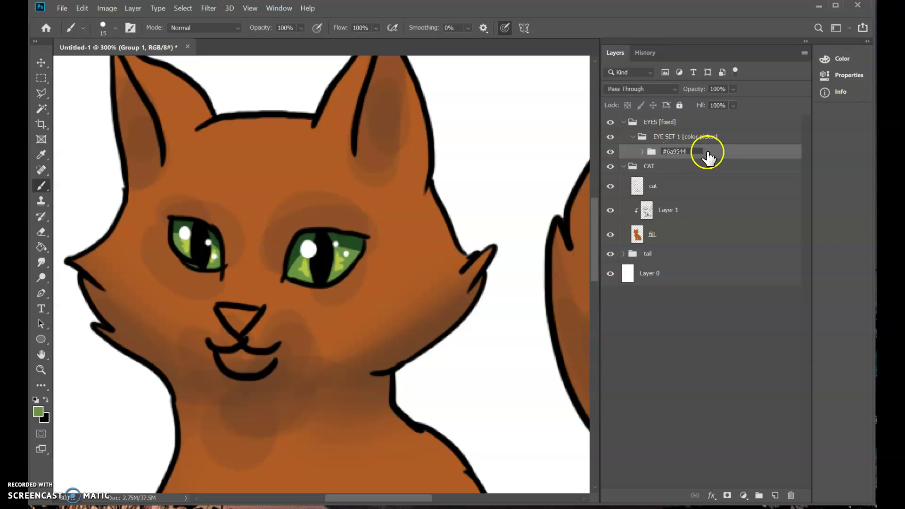
type("6a9544")
left_click(726, 152)
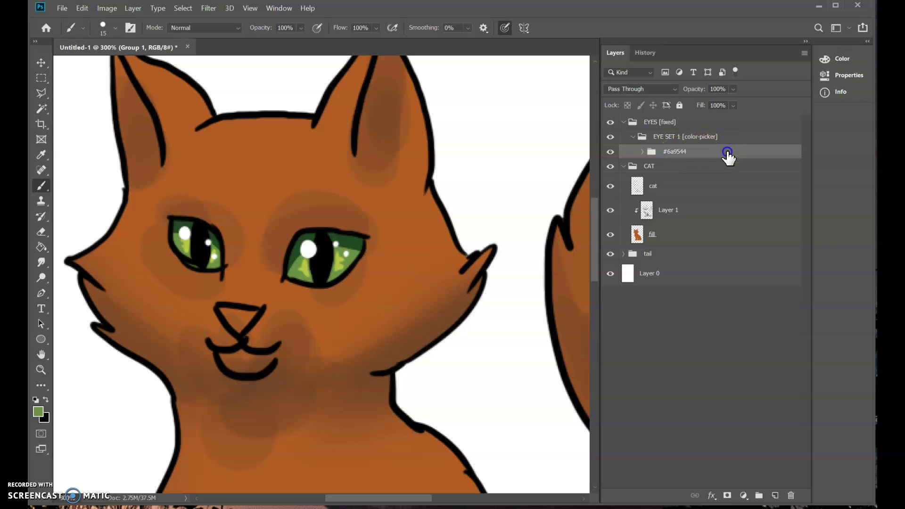
left_click(674, 151)
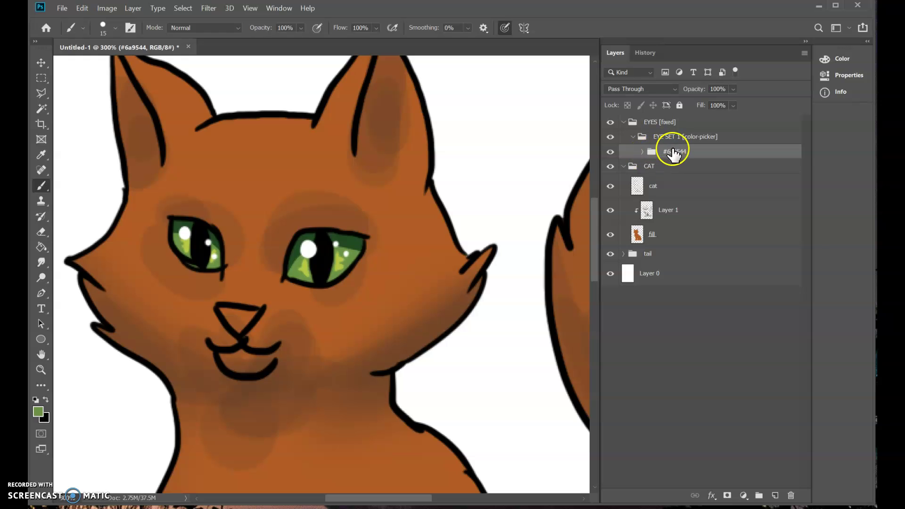
Duplicate the #6a9544 group and add a new layer clipped to the copy's fill
key("ctrl+j")
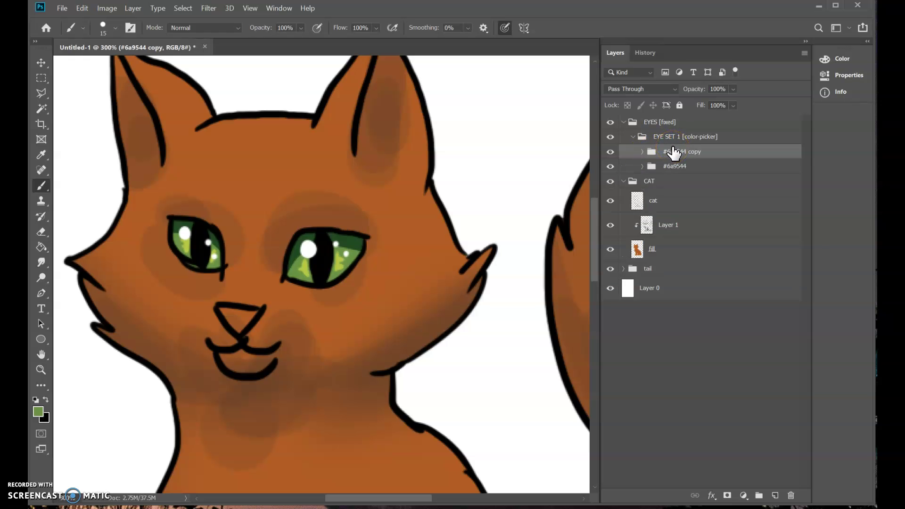
left_click(610, 165)
left_click(642, 151)
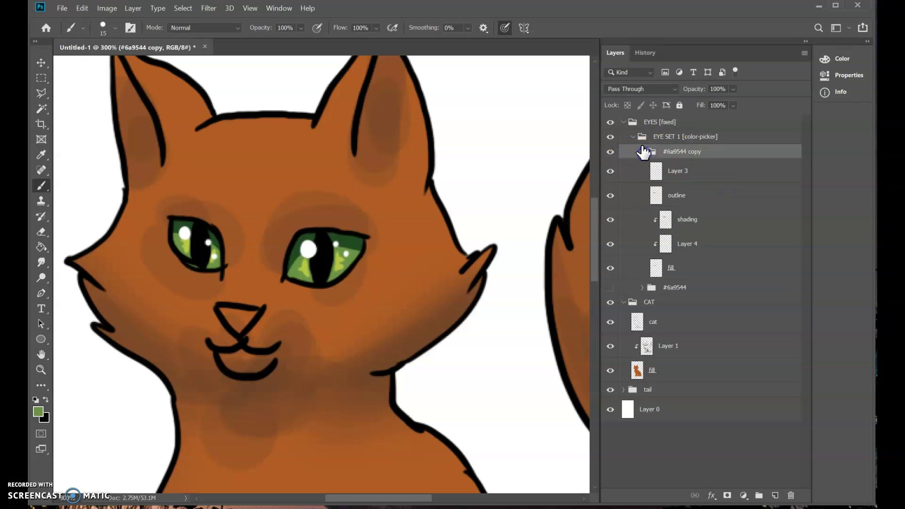
left_click(715, 267)
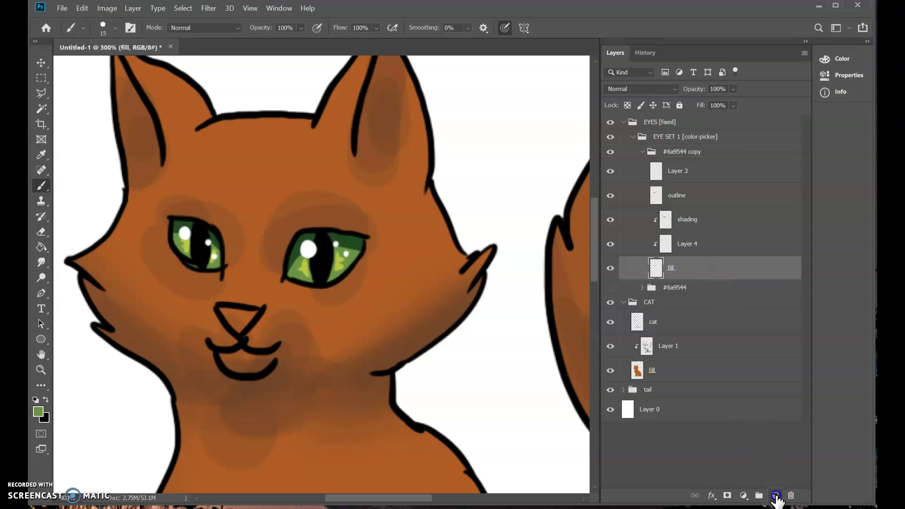
left_click(776, 496)
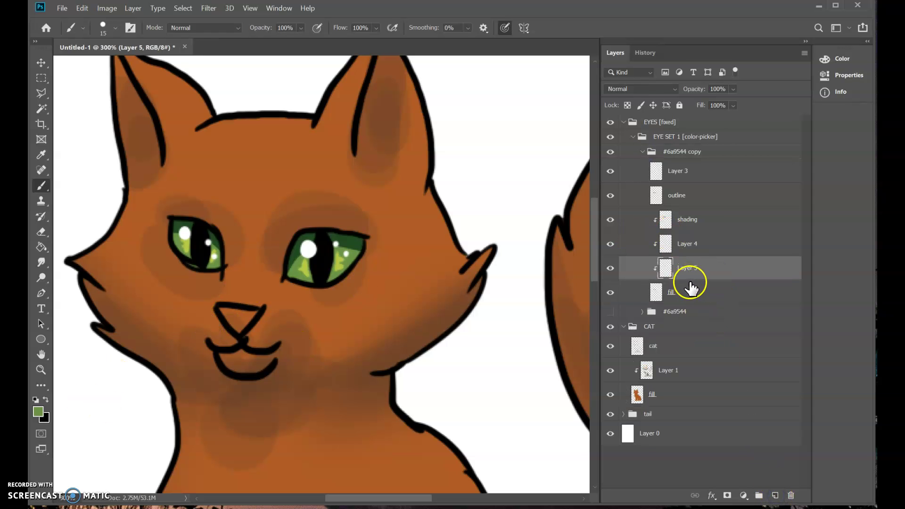
Fill the clipped layer with teal #2e6f87 so the eyes turn blue
left_click(38, 412)
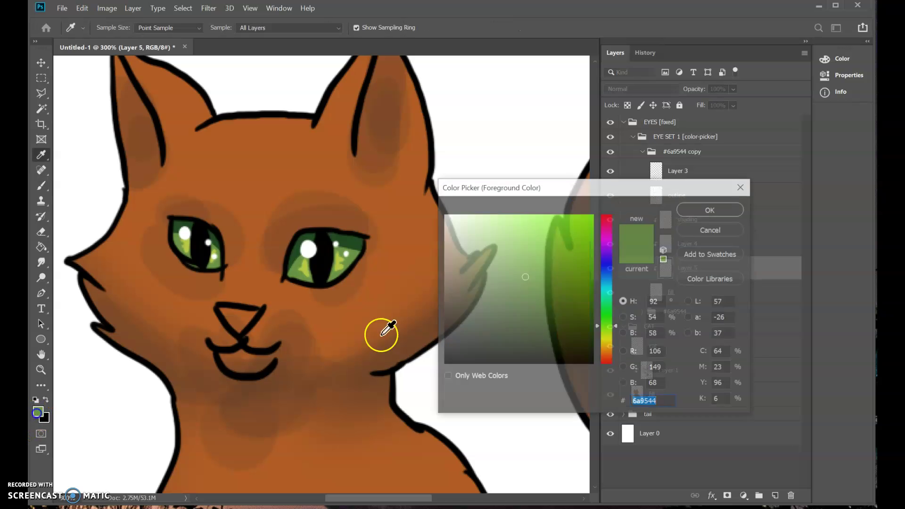
left_click_drag(608, 312, 608, 282)
left_click(543, 285)
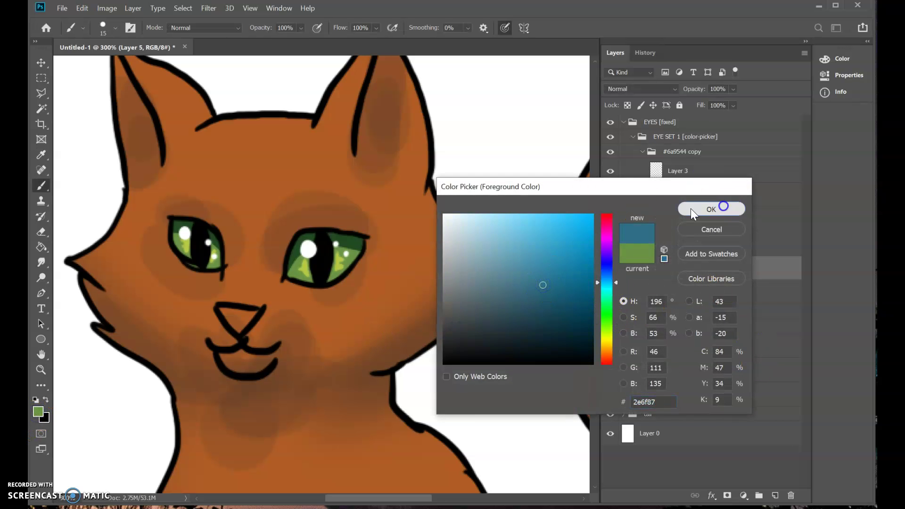
left_click(719, 208)
left_click(42, 247)
left_click(389, 206)
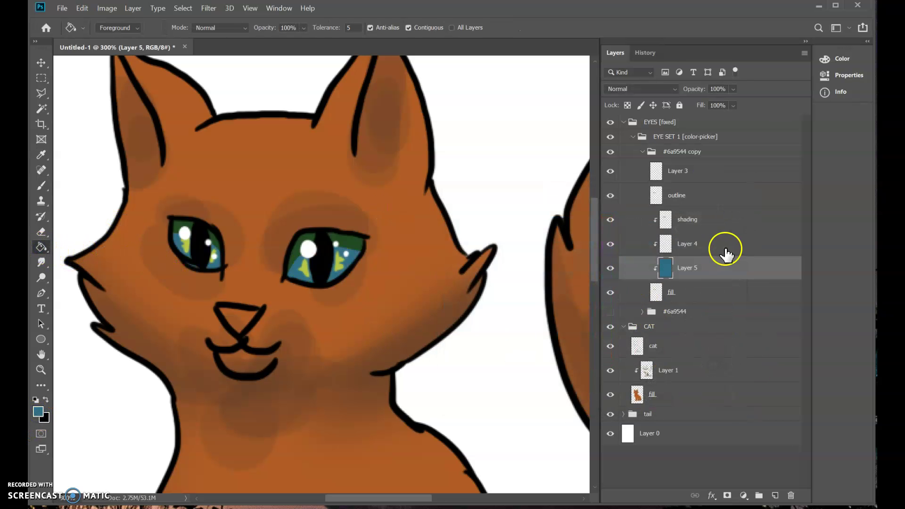
Give the shading layer a dark blue #29455f Color Overlay
double_click(743, 220)
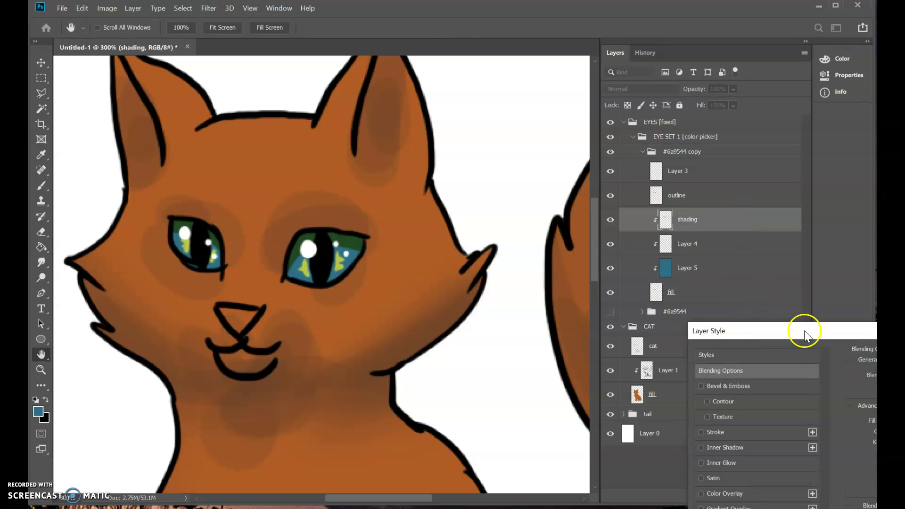
left_click_drag(803, 333, 399, 131)
left_click(347, 290)
left_click(575, 172)
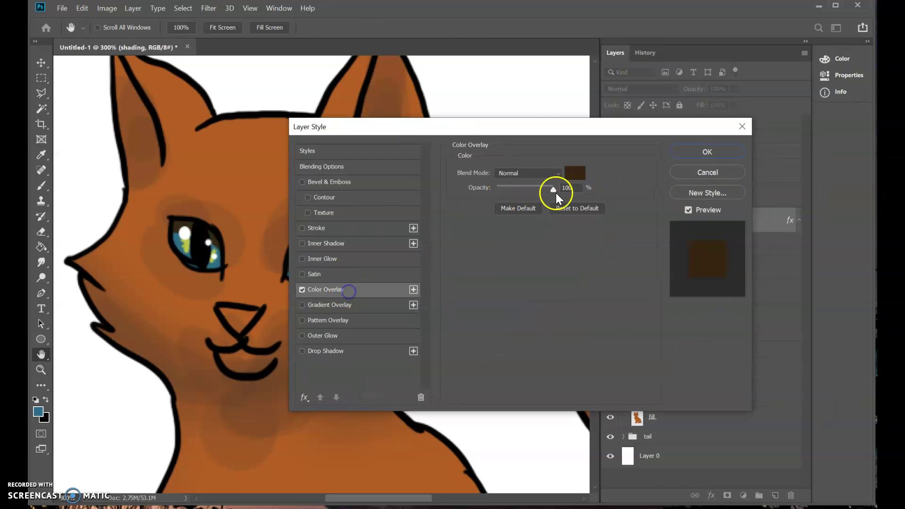
left_click(608, 278)
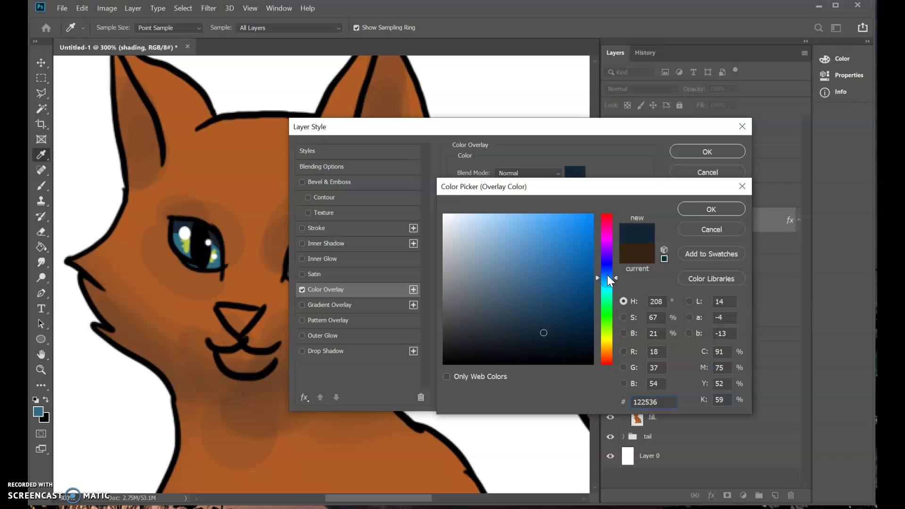
left_click_drag(607, 275, 607, 264)
left_click(520, 280)
left_click(520, 297)
left_click(506, 303)
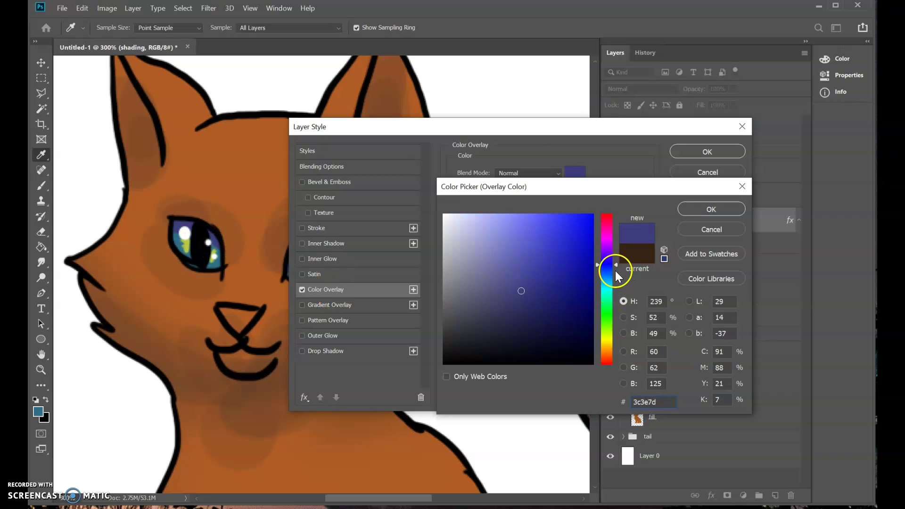
left_click(607, 272)
left_click(525, 311)
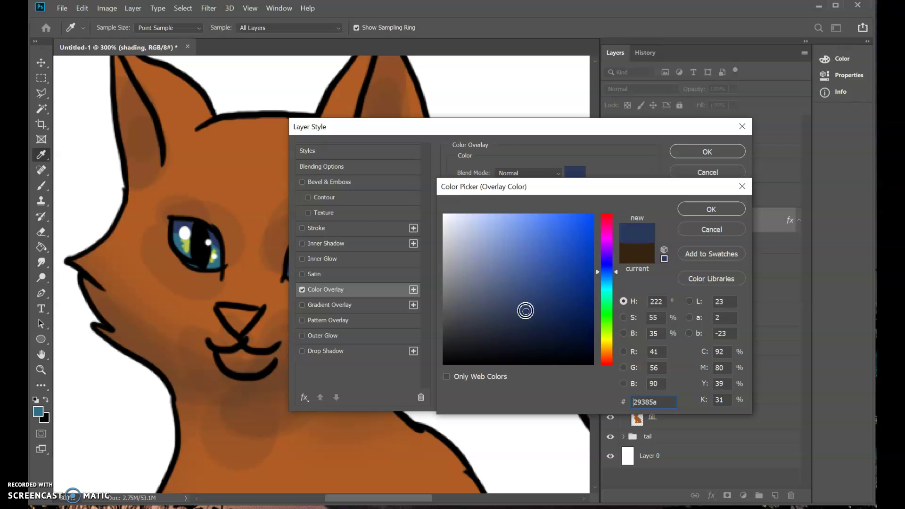
left_click(524, 318)
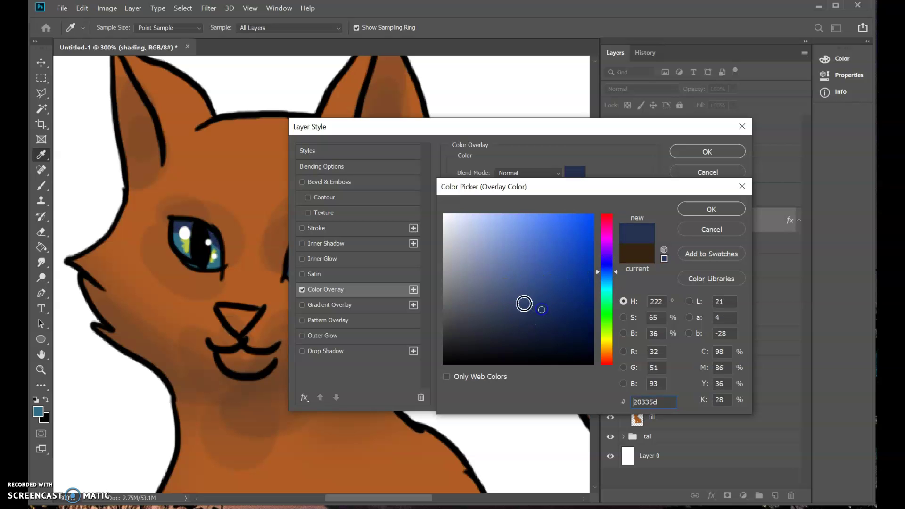
left_click(527, 309)
left_click(608, 277)
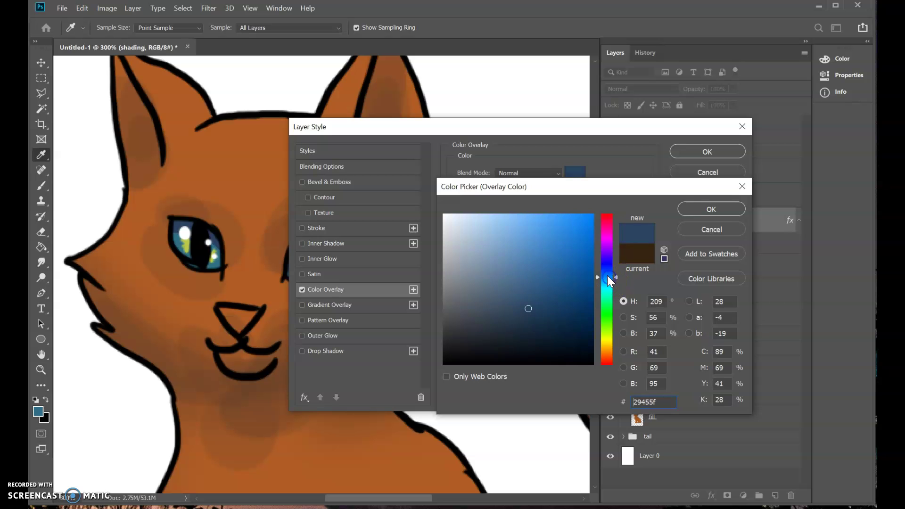
left_click(712, 208)
left_click(716, 150)
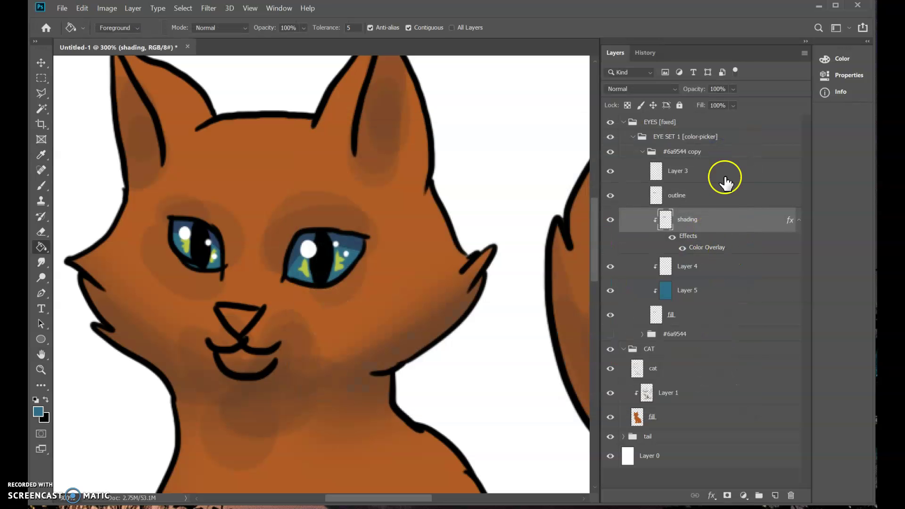
Give Layer 4 a light teal #7bcdc4 Color Overlay
double_click(733, 269)
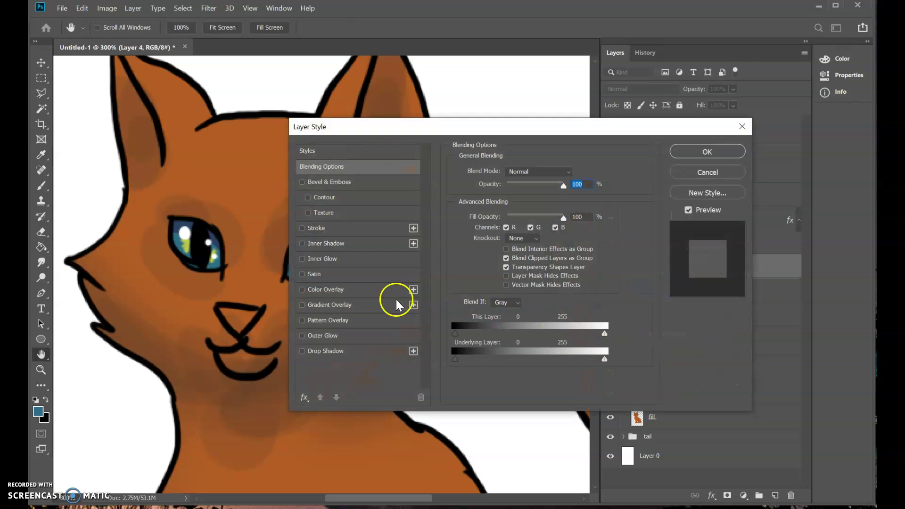
left_click(349, 290)
left_click(575, 173)
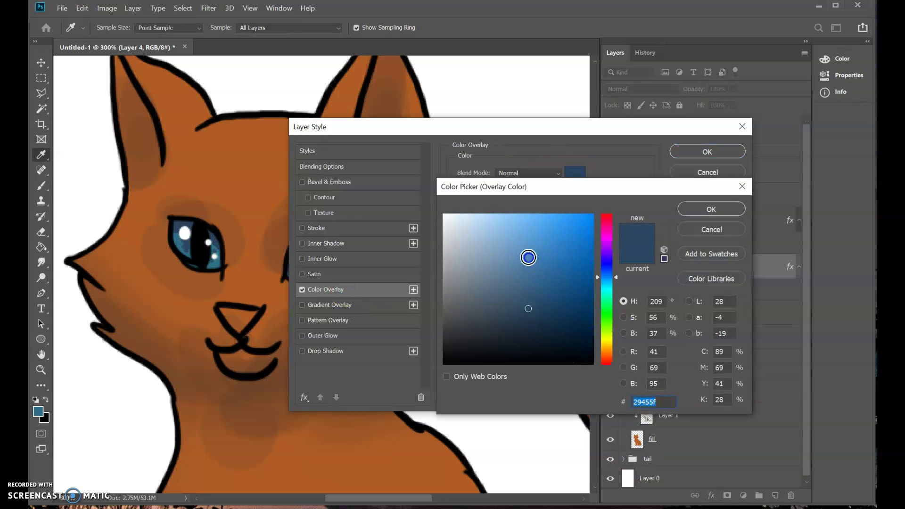
left_click_drag(527, 256, 503, 243)
left_click(606, 292)
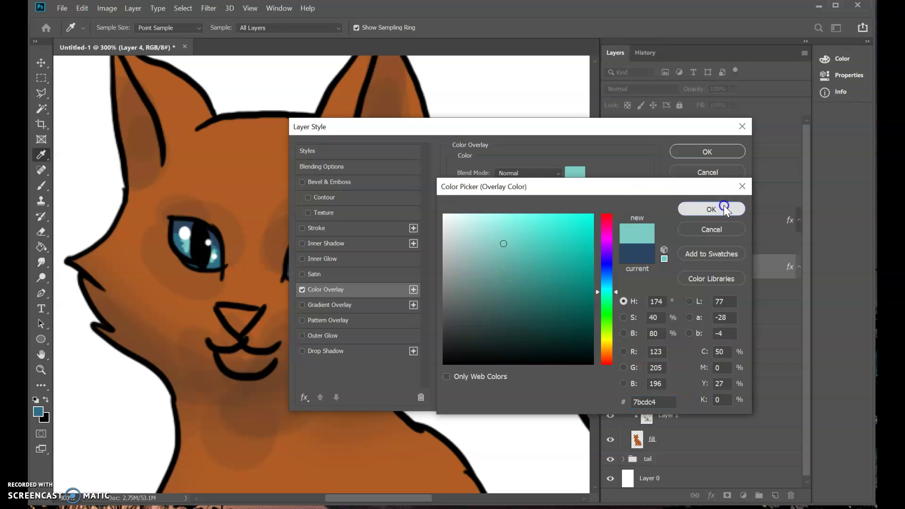
left_click(711, 209)
left_click(707, 151)
left_click(38, 411)
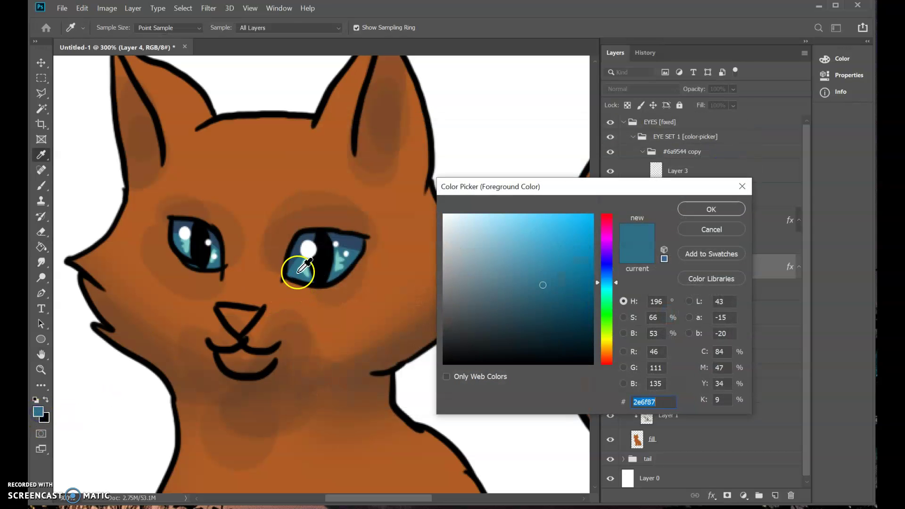
left_click(297, 272)
Rename the copied eye group #2e6f87 and merge it into one layer
left_click(704, 209)
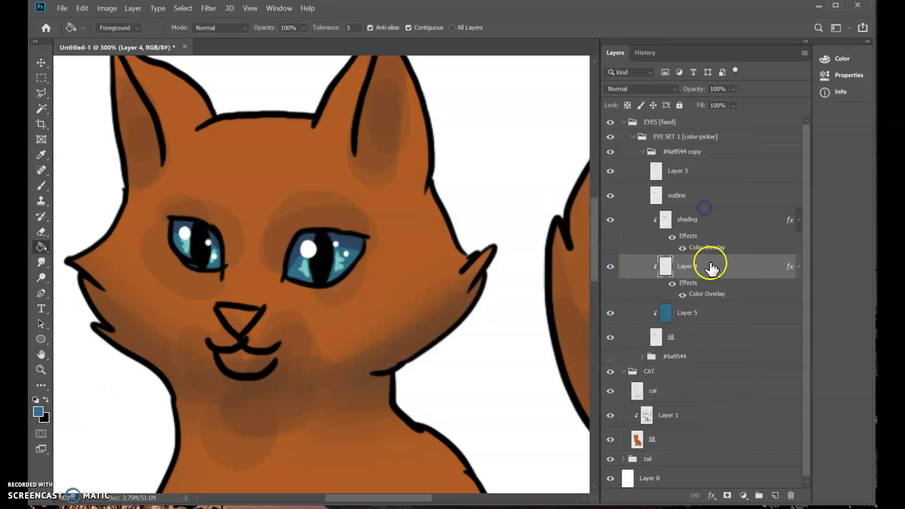
double_click(678, 151)
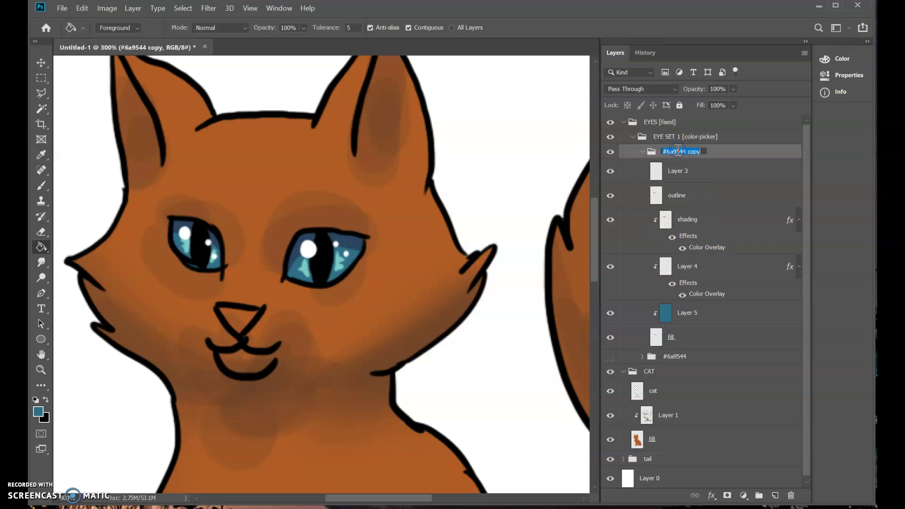
type("#2e6f87")
key("Return")
left_click(642, 151)
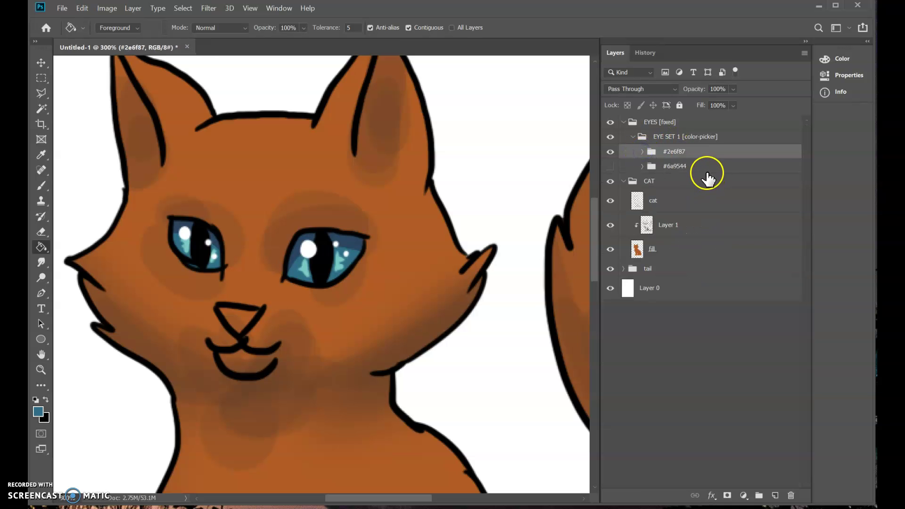
key("ctrl+e")
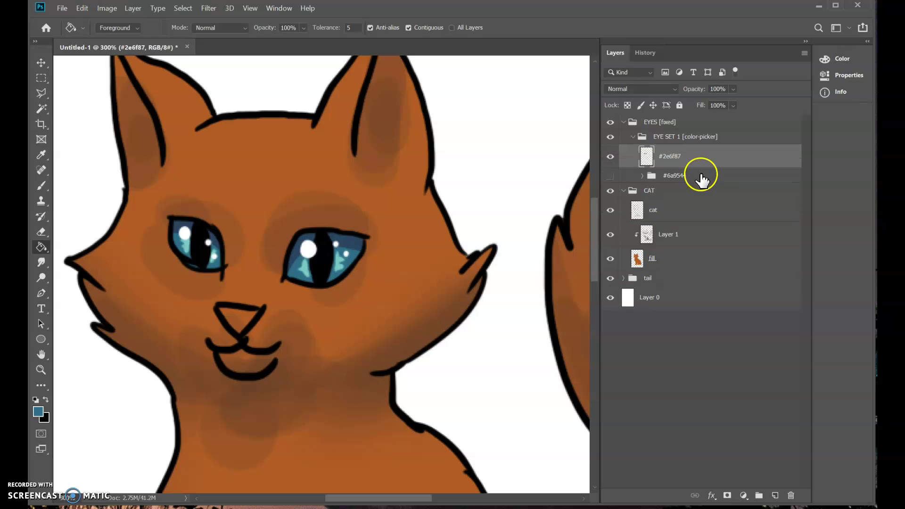
Hide the blue #2e6f87 eyes and show the green #6a9544 eyes again
left_click(610, 156)
left_click(610, 175)
left_click(677, 180)
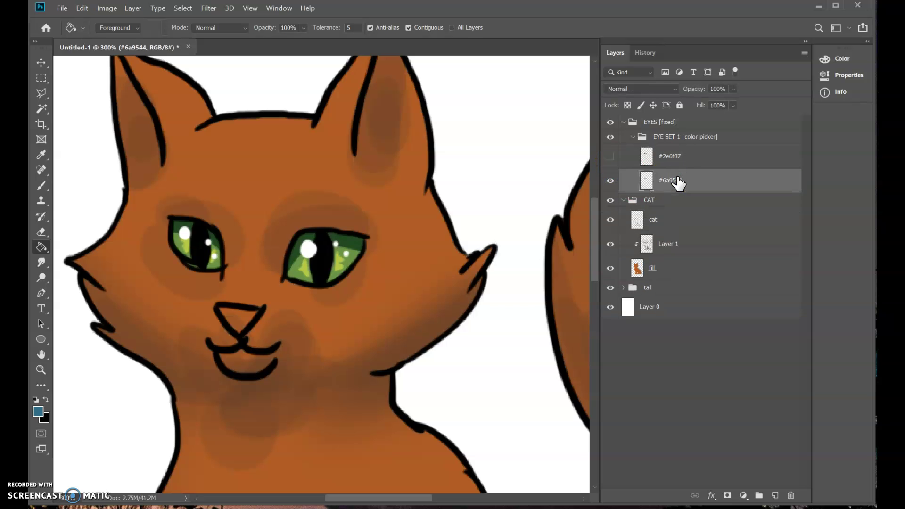